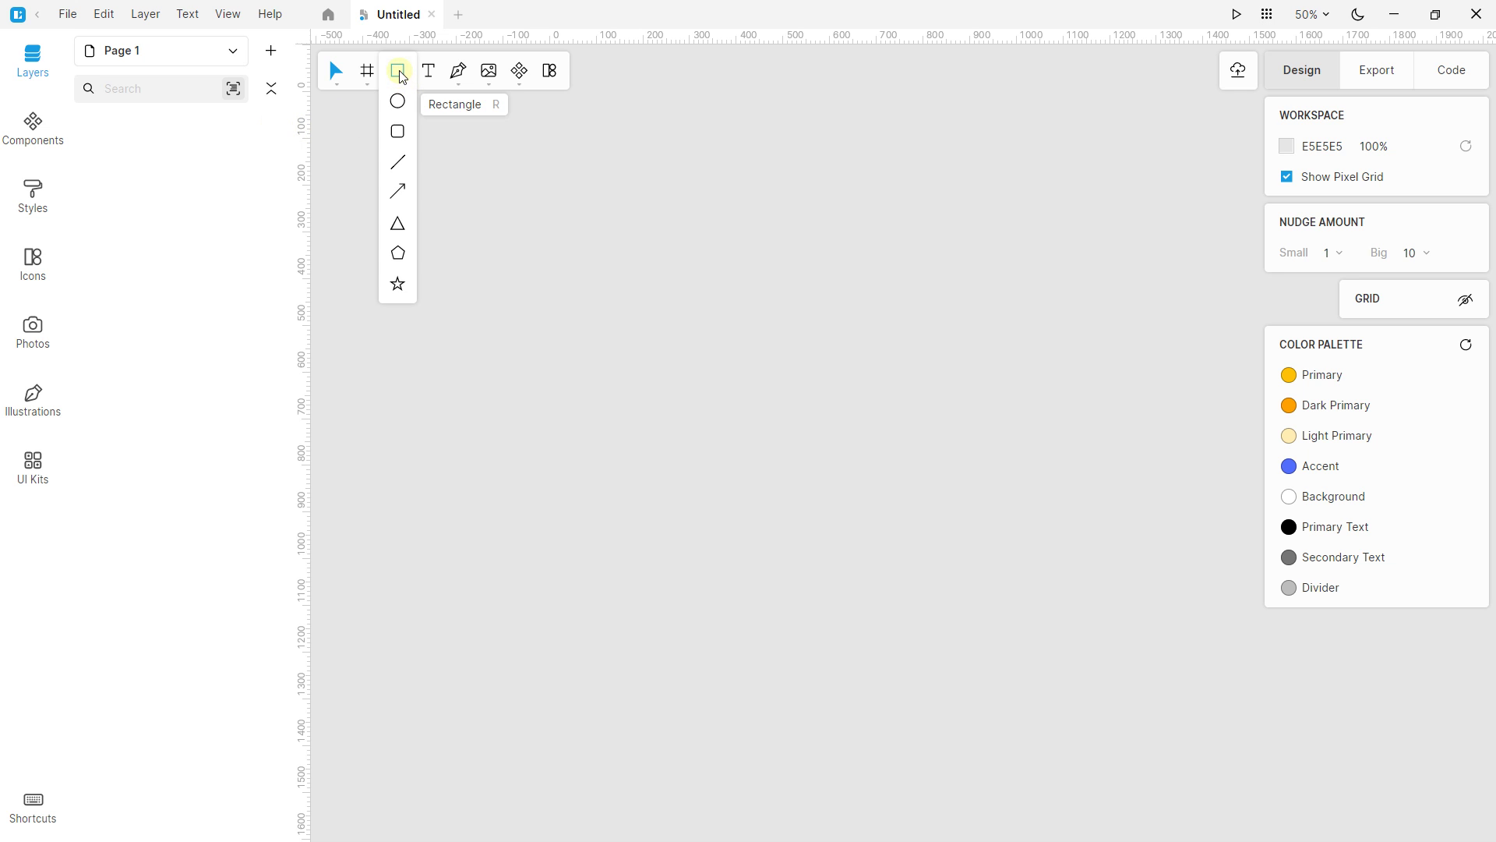
Step: Draw a new frame on the empty page and set its height to 800
{"action": "left_click", "coordinate": [368, 72]}
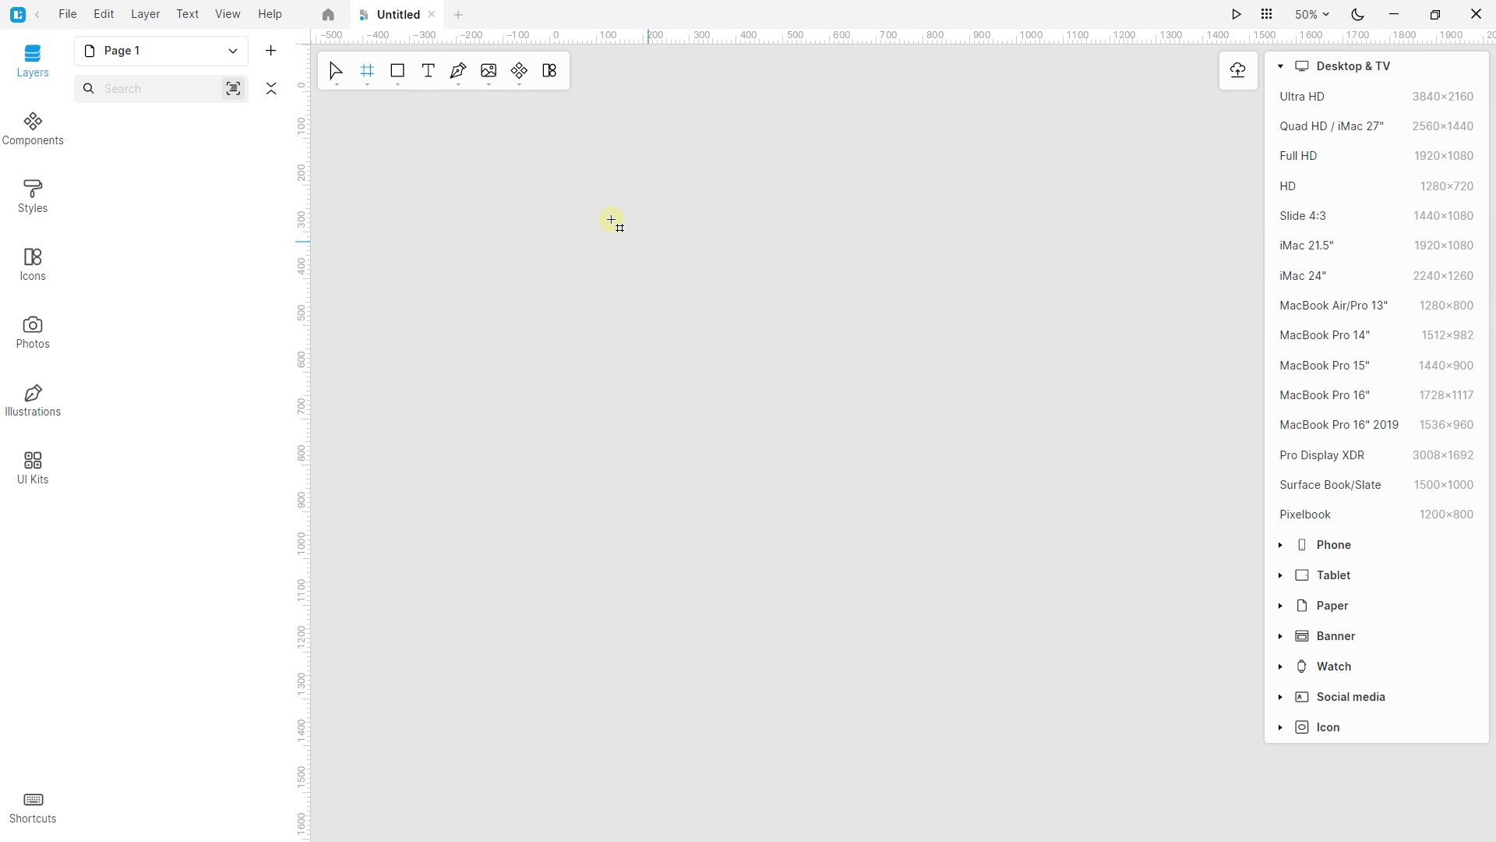
{"action": "mouse_move", "coordinate": [640, 179]}
{"action": "left_mouse_down"}
{"action": "mouse_move", "coordinate": [709, 261]}
{"action": "mouse_move", "coordinate": [873, 619]}
{"action": "mouse_move", "coordinate": [815, 572]}
{"action": "mouse_move", "coordinate": [802, 534]}
{"action": "mouse_move", "coordinate": [892, 602]}
{"action": "left_mouse_up"}
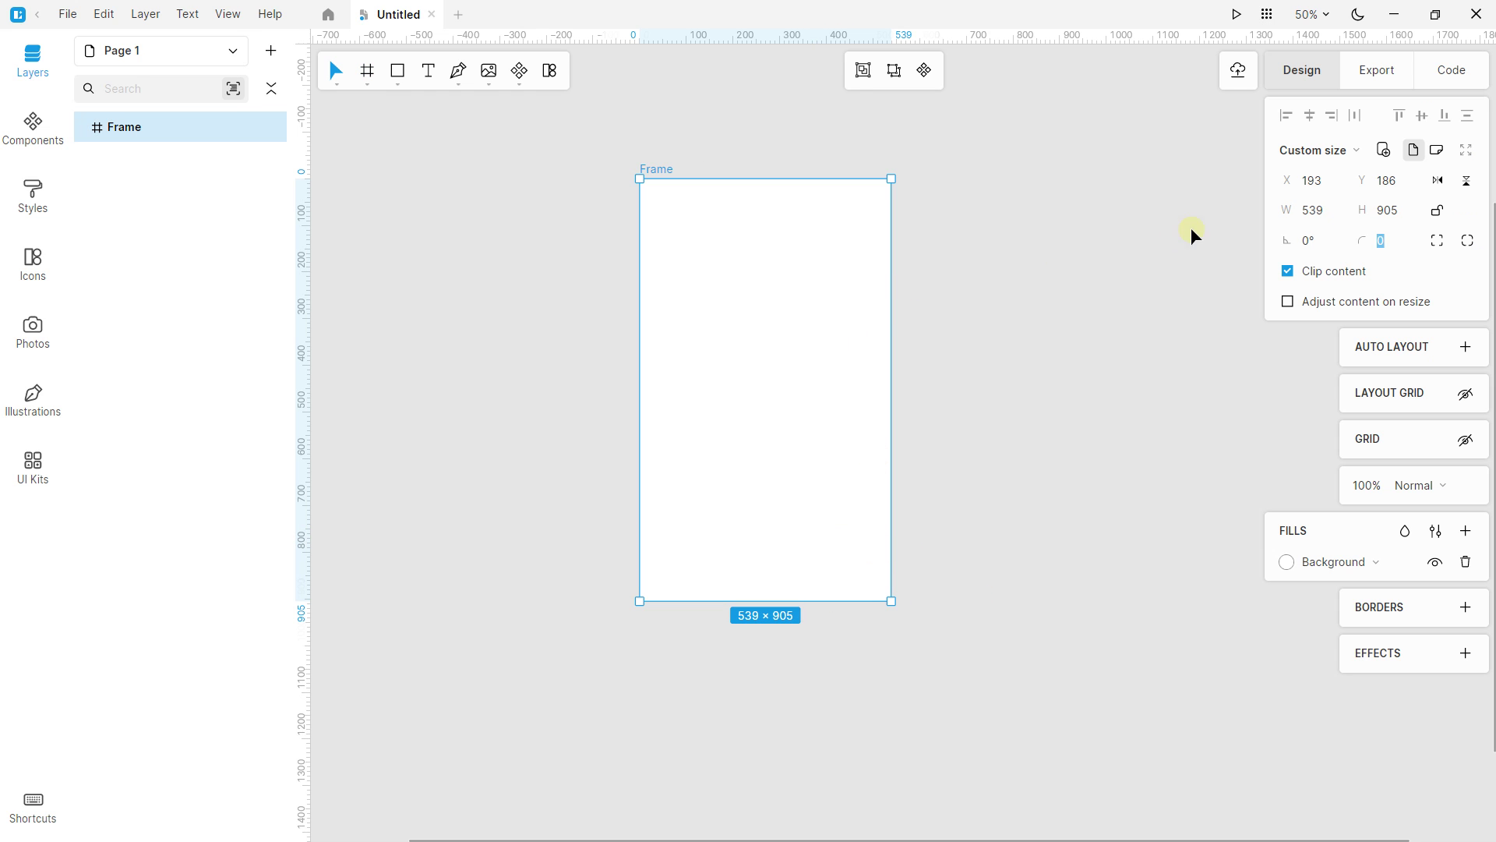
{"action": "left_click", "coordinate": [1400, 218]}
{"action": "key", "text": "Caps_Lock"}
{"action": "type", "text": "86"}
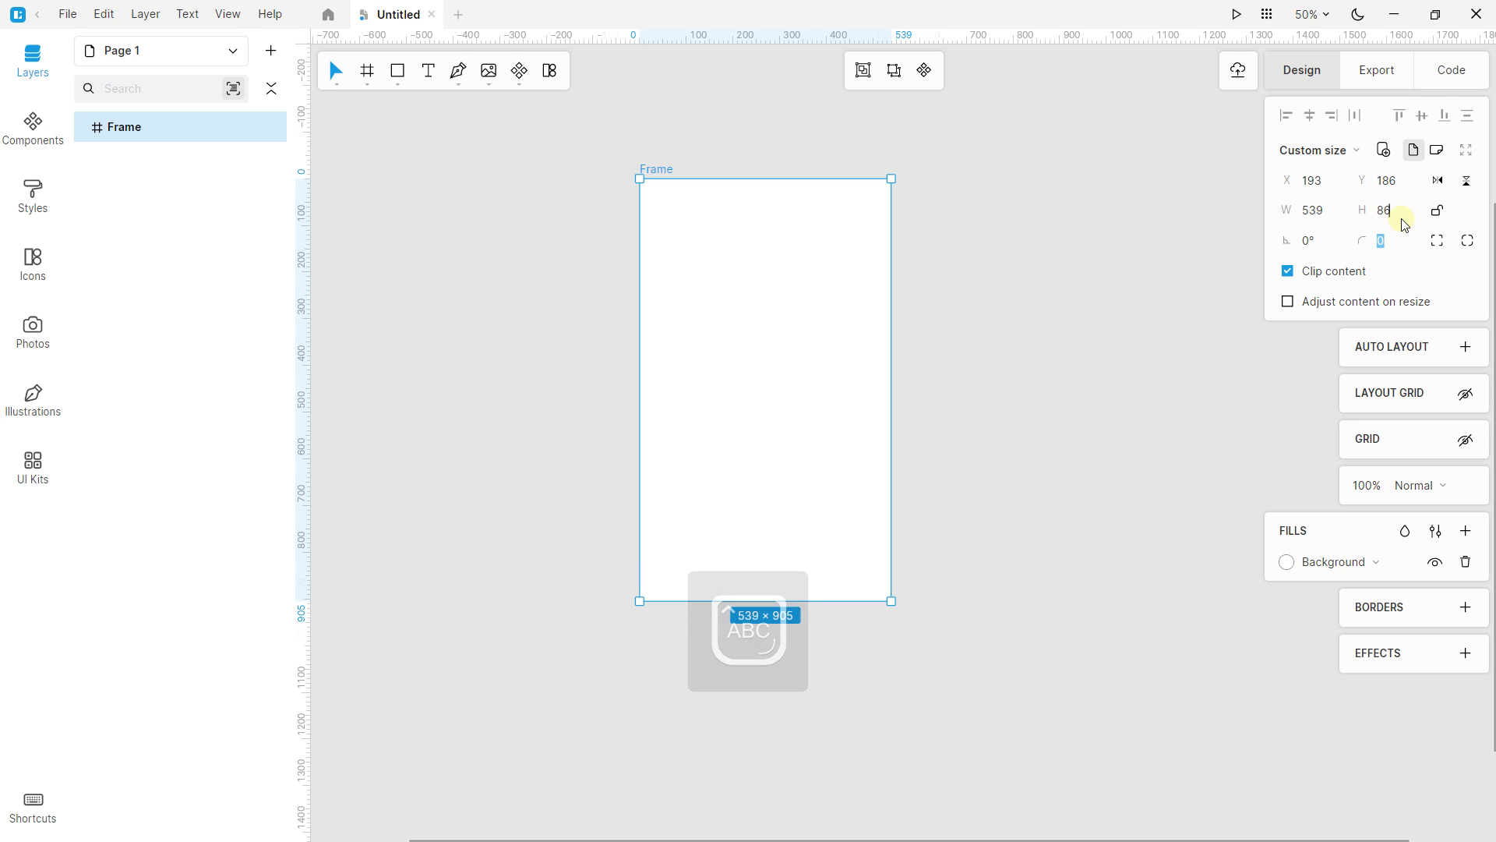
{"action": "key", "text": "BackSpace"}
{"action": "type", "text": "00"}
{"action": "key", "text": "Caps_Lock"}
{"action": "key", "text": "Return"}
Step: Set the frame's width to 460 and nudge it to X 156, Y 198
{"action": "left_click", "coordinate": [1331, 223]}
{"action": "key", "text": "Caps_Lock"}
{"action": "type", "text": "46"}
{"action": "key", "text": "Caps_Lock"}
{"action": "type", "text": "0"}
{"action": "key", "text": "Return"}
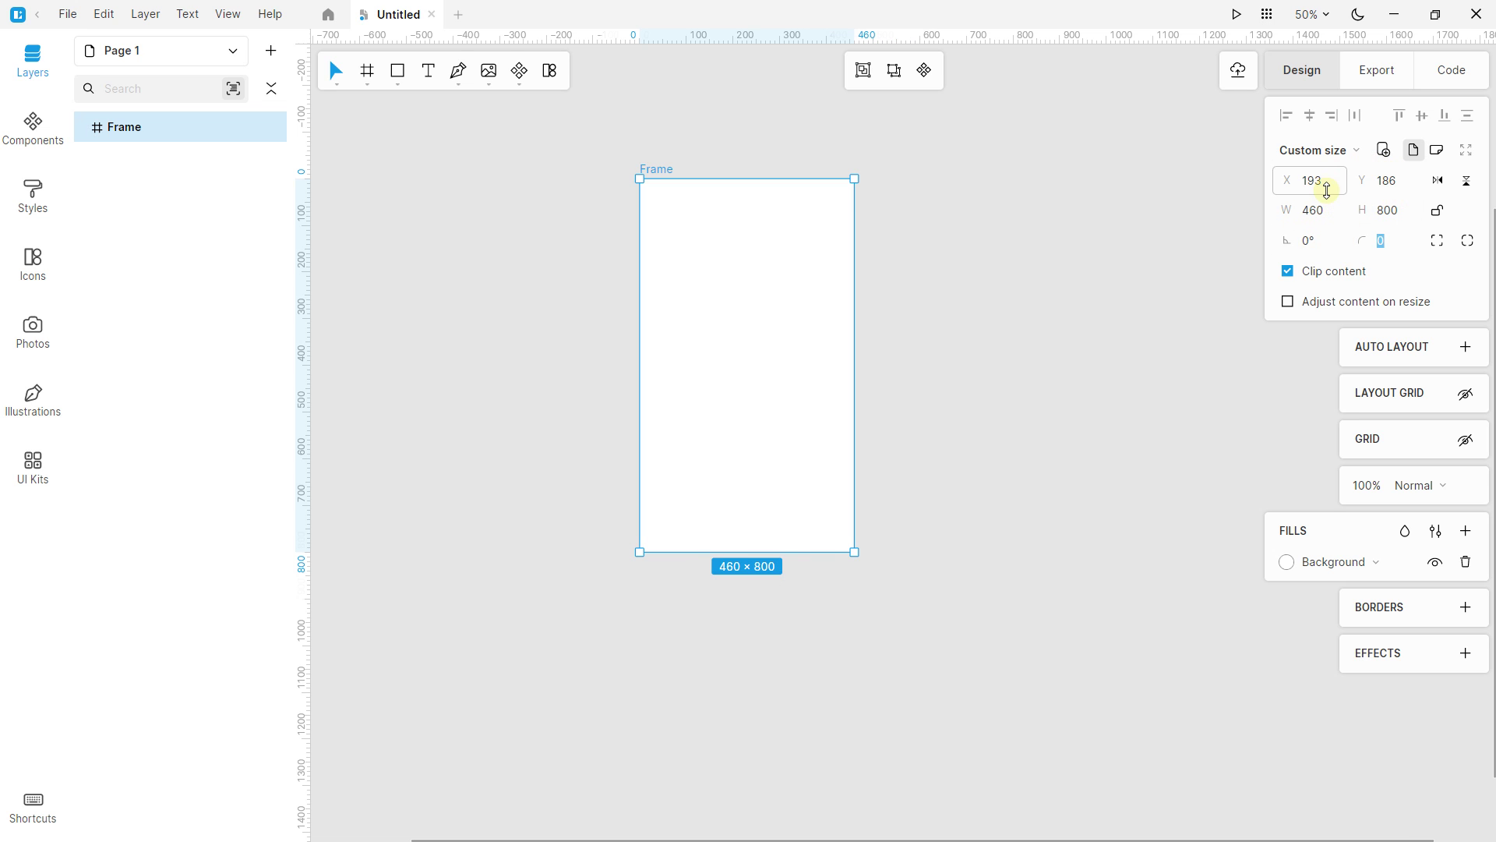
{"action": "mouse_move", "coordinate": [755, 294]}
{"action": "left_mouse_down"}
{"action": "mouse_move", "coordinate": [791, 347]}
{"action": "mouse_move", "coordinate": [741, 300]}
{"action": "left_mouse_up"}
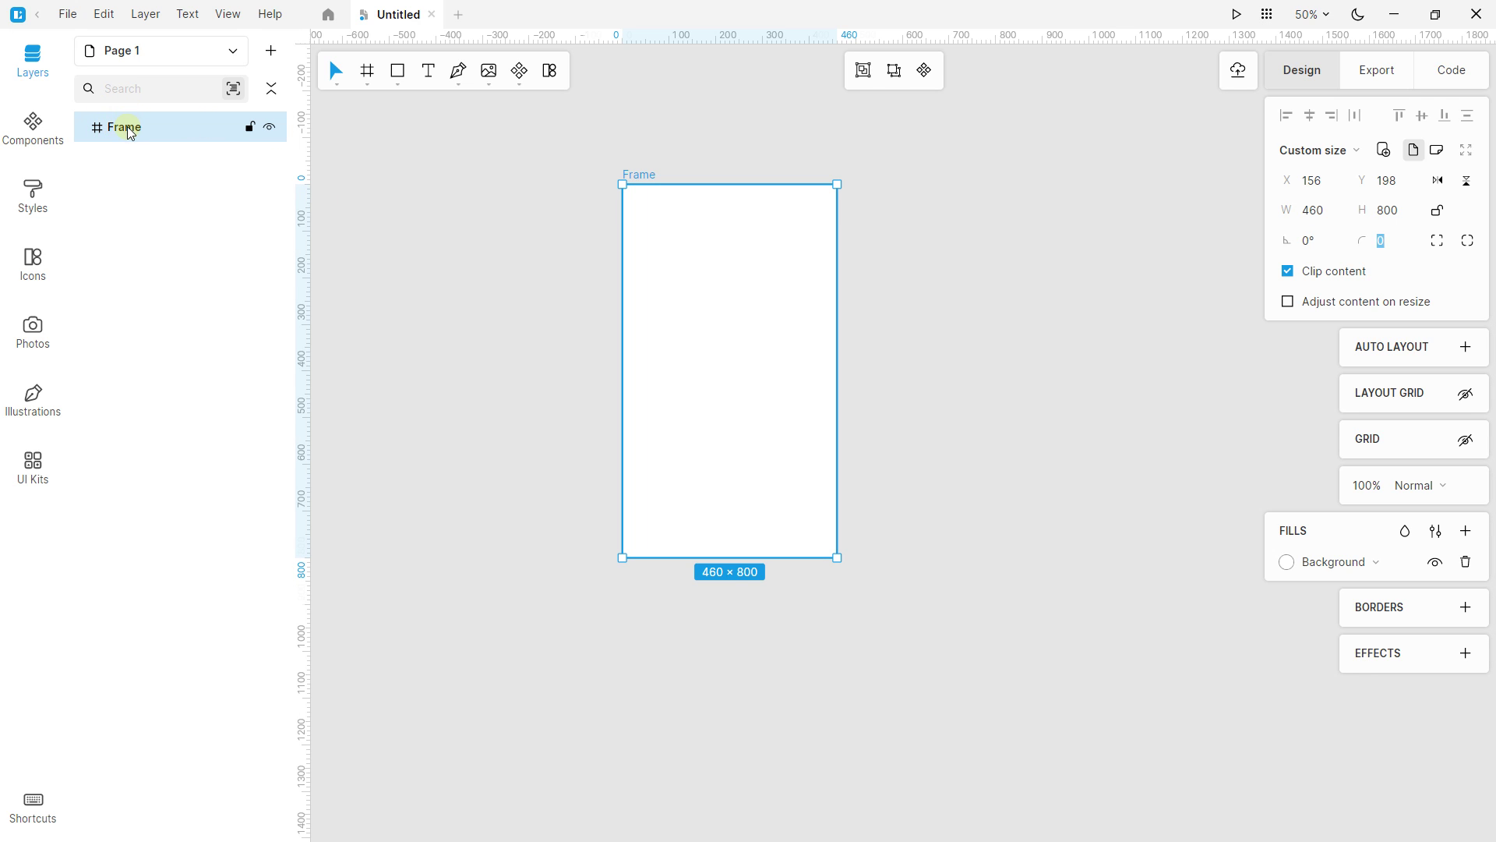
Step: Rename the frame layer to 'Frame 1'
{"action": "double_click", "coordinate": [129, 131]}
{"action": "left_click", "coordinate": [156, 130]}
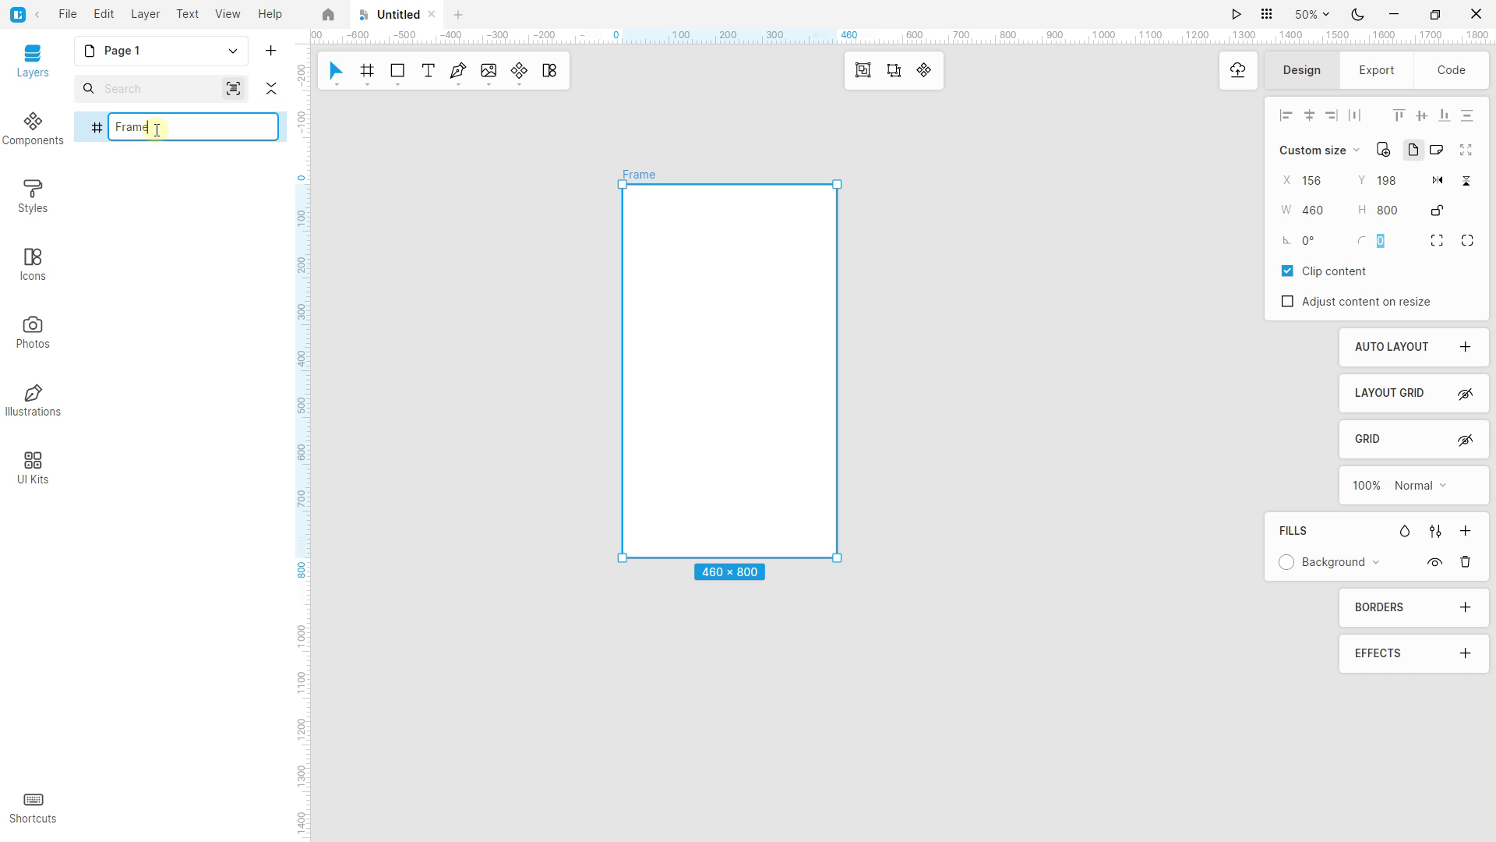
{"action": "type", "text": "1"}
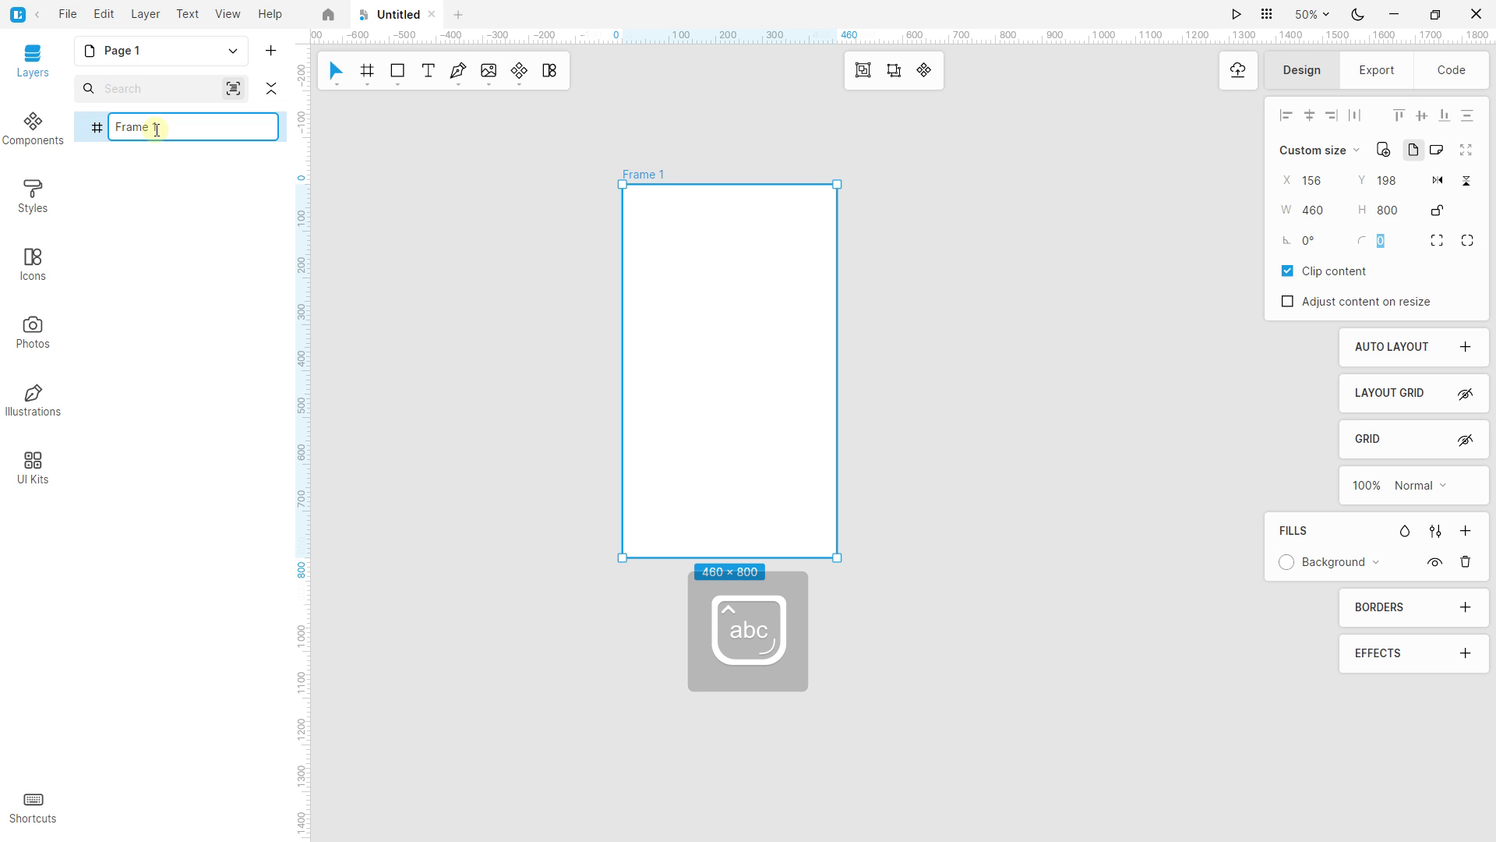
{"action": "key", "text": "Return"}
Step: Move Frame 1 further left on the page and bring up the Frame tool's size presets
{"action": "scroll", "coordinate": [695, 247], "scroll_direction": "right", "scroll_amount": 3}
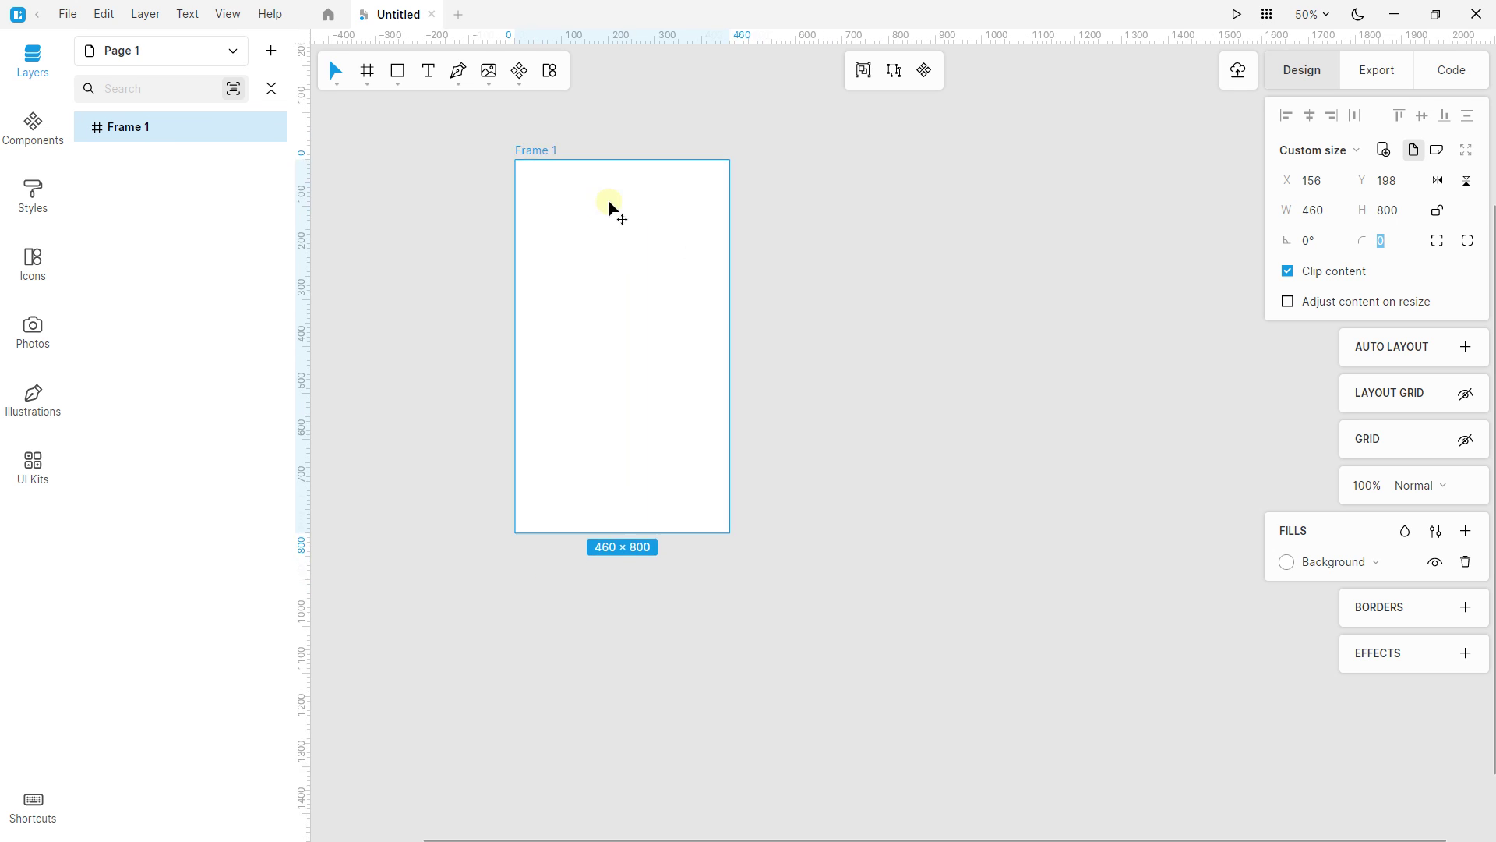
{"action": "left_click_drag", "start_coordinate": [603, 211], "coordinate": [524, 274]}
{"action": "left_click", "coordinate": [531, 154]}
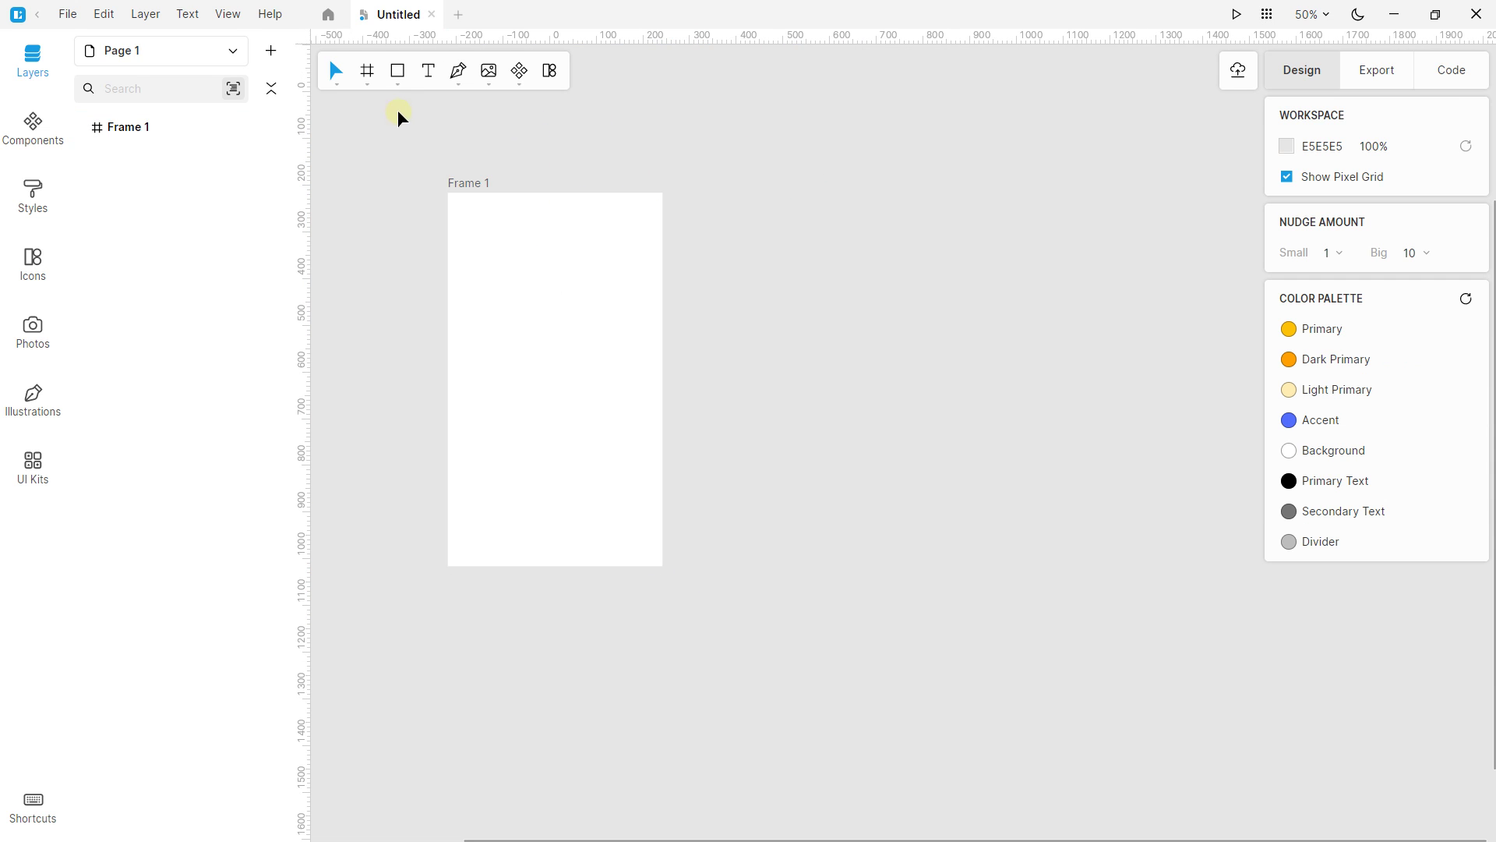
{"action": "left_click", "coordinate": [368, 78]}
{"action": "left_click", "coordinate": [367, 74]}
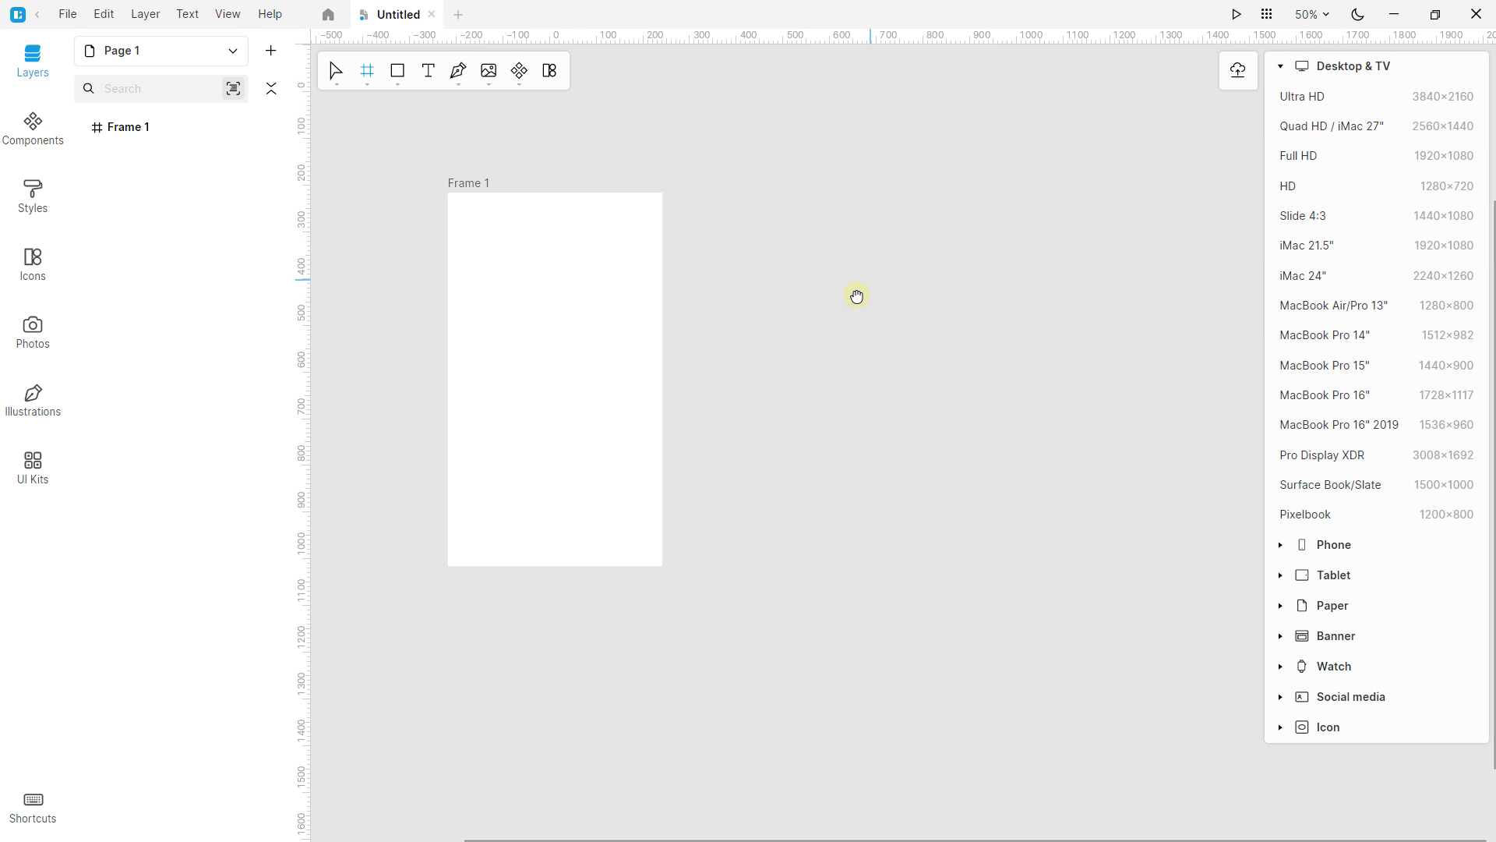
{"action": "scroll", "coordinate": [782, 276], "scroll_direction": "right", "scroll_amount": 2}
{"action": "scroll", "coordinate": [782, 277], "scroll_direction": "down", "scroll_amount": 1}
{"action": "scroll", "coordinate": [782, 277], "scroll_direction": "down", "scroll_amount": 2, "text": "ctrl"}
{"action": "scroll", "coordinate": [811, 290], "scroll_direction": "up", "scroll_amount": 1}
{"action": "scroll", "coordinate": [811, 290], "scroll_direction": "right", "scroll_amount": 1}
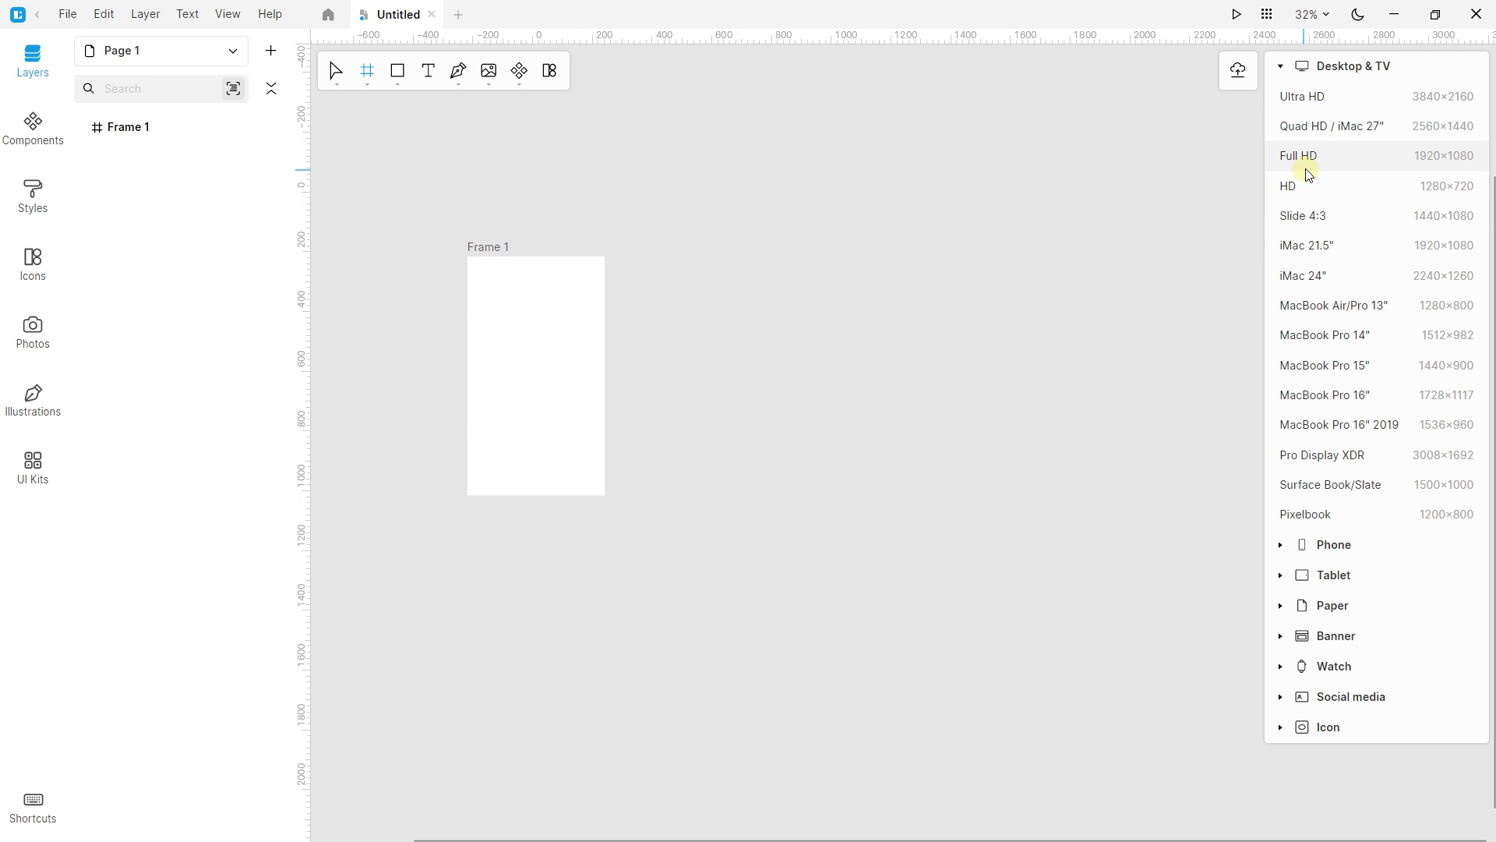
{"action": "left_click", "coordinate": [1333, 97]}
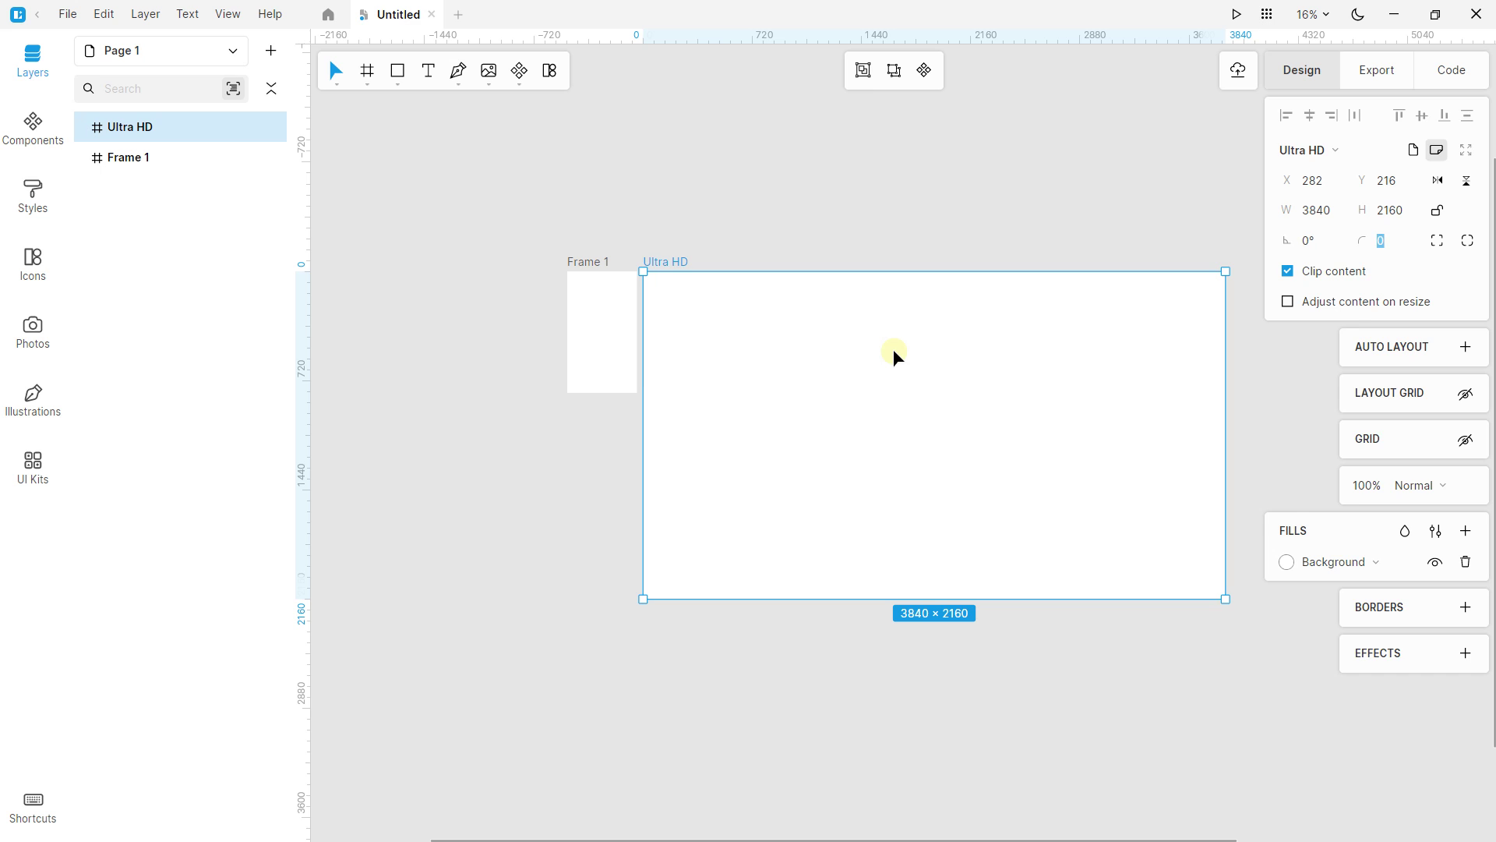
{"action": "key", "text": "Delete"}
{"action": "left_click", "coordinate": [370, 73]}
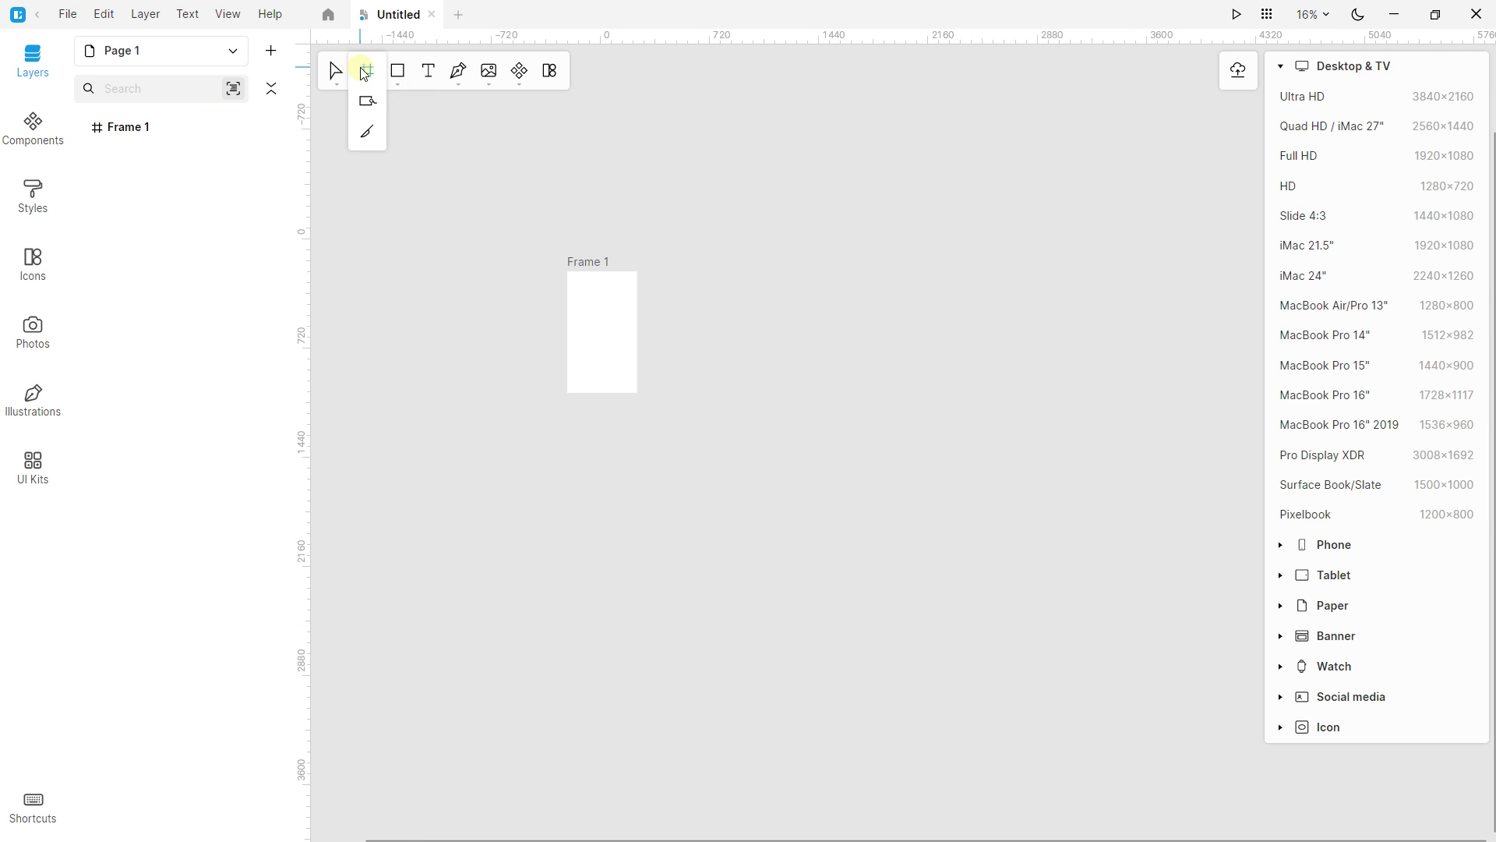
{"action": "left_click", "coordinate": [1281, 544]}
{"action": "scroll", "coordinate": [1283, 555], "scroll_direction": "down", "scroll_amount": 1}
{"action": "scroll", "coordinate": [1314, 499], "scroll_direction": "down", "scroll_amount": 1}
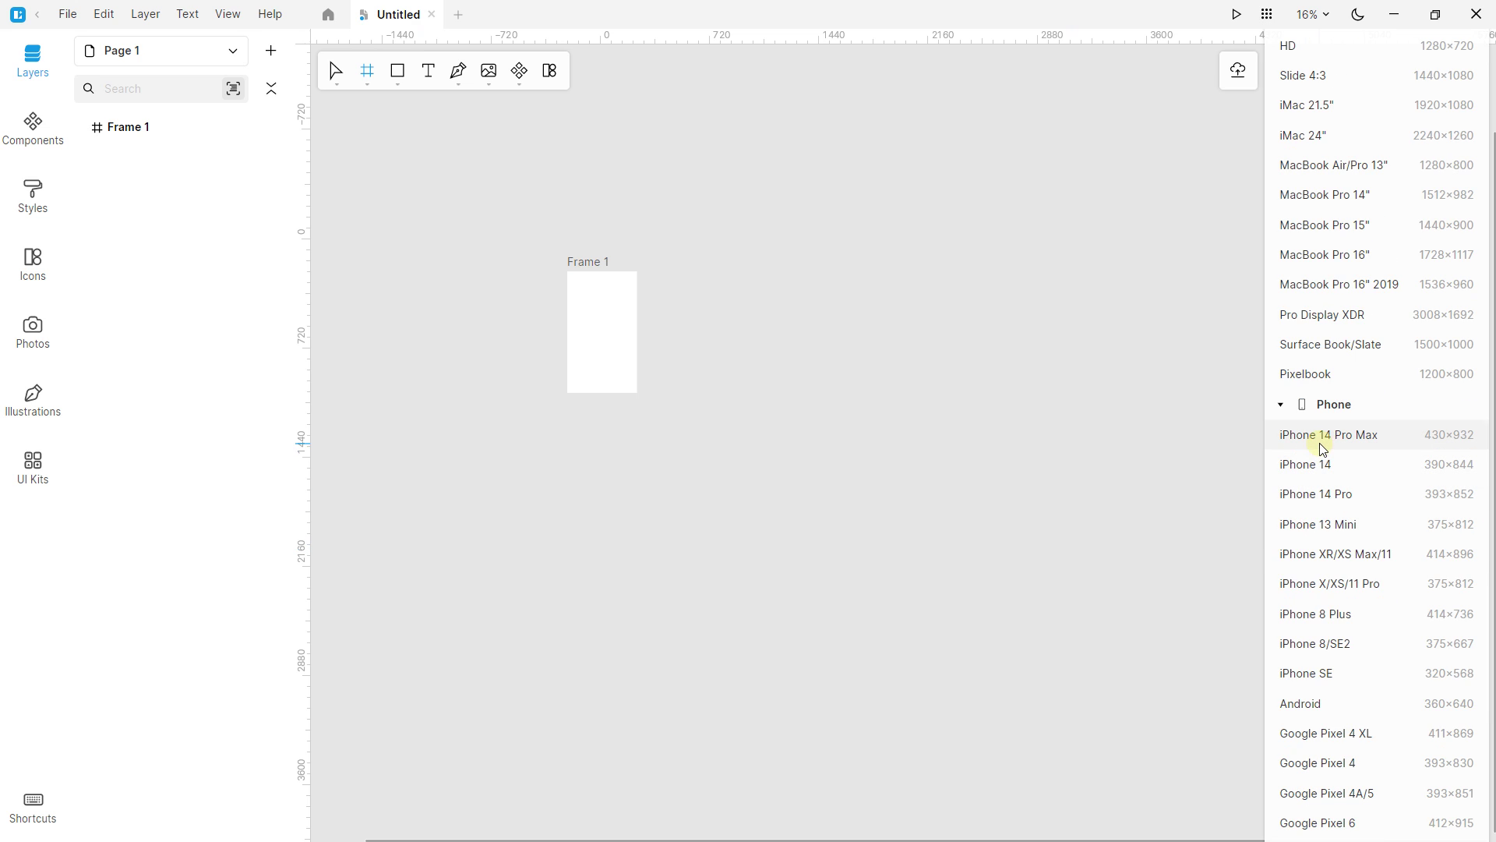
{"action": "left_click", "coordinate": [1323, 436]}
{"action": "scroll", "coordinate": [905, 364], "scroll_direction": "down", "scroll_amount": 5}
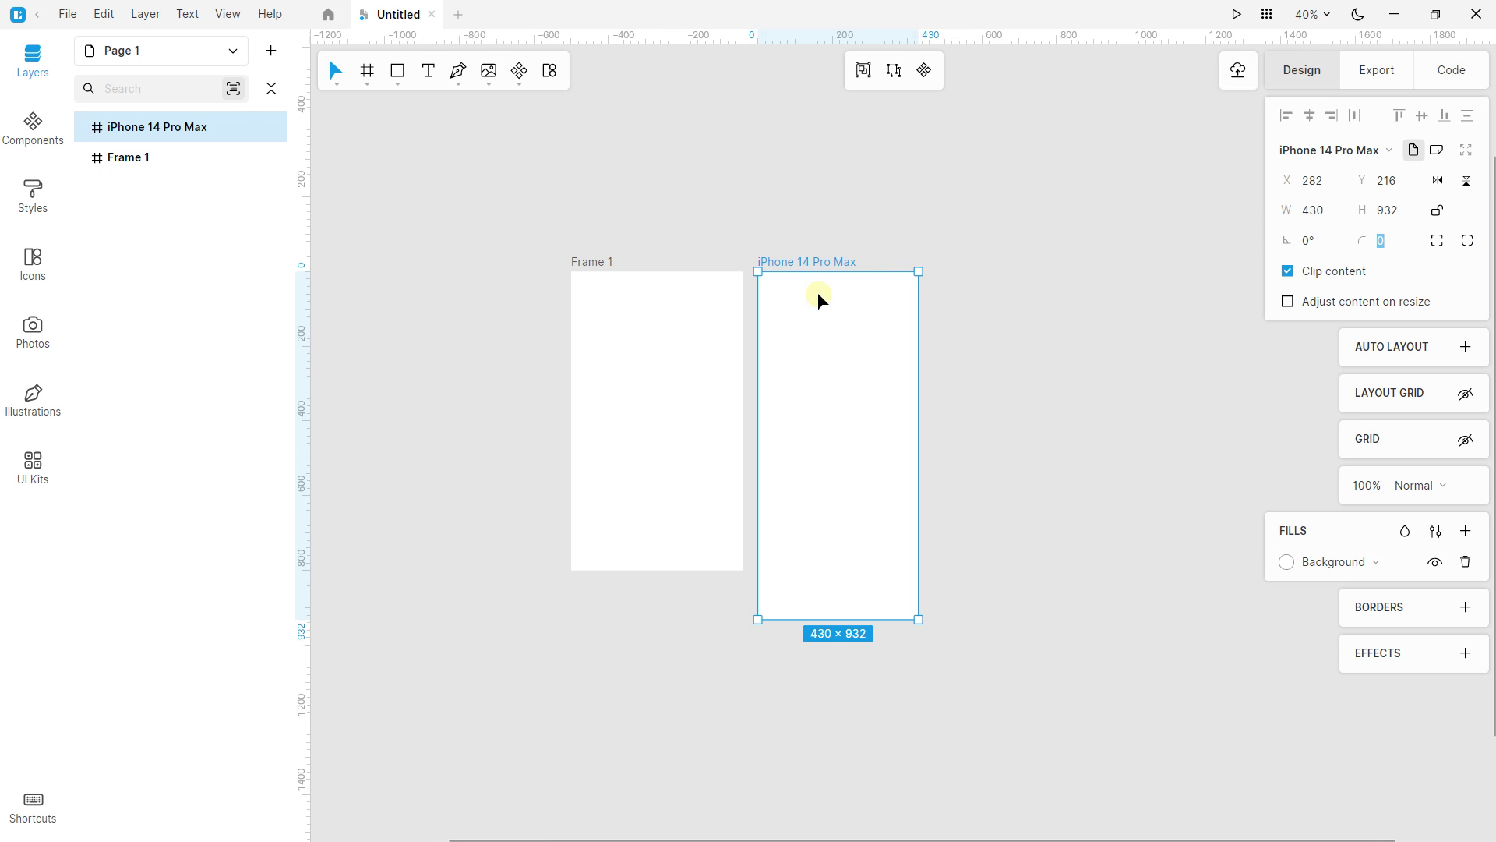
{"action": "key", "text": "Delete"}
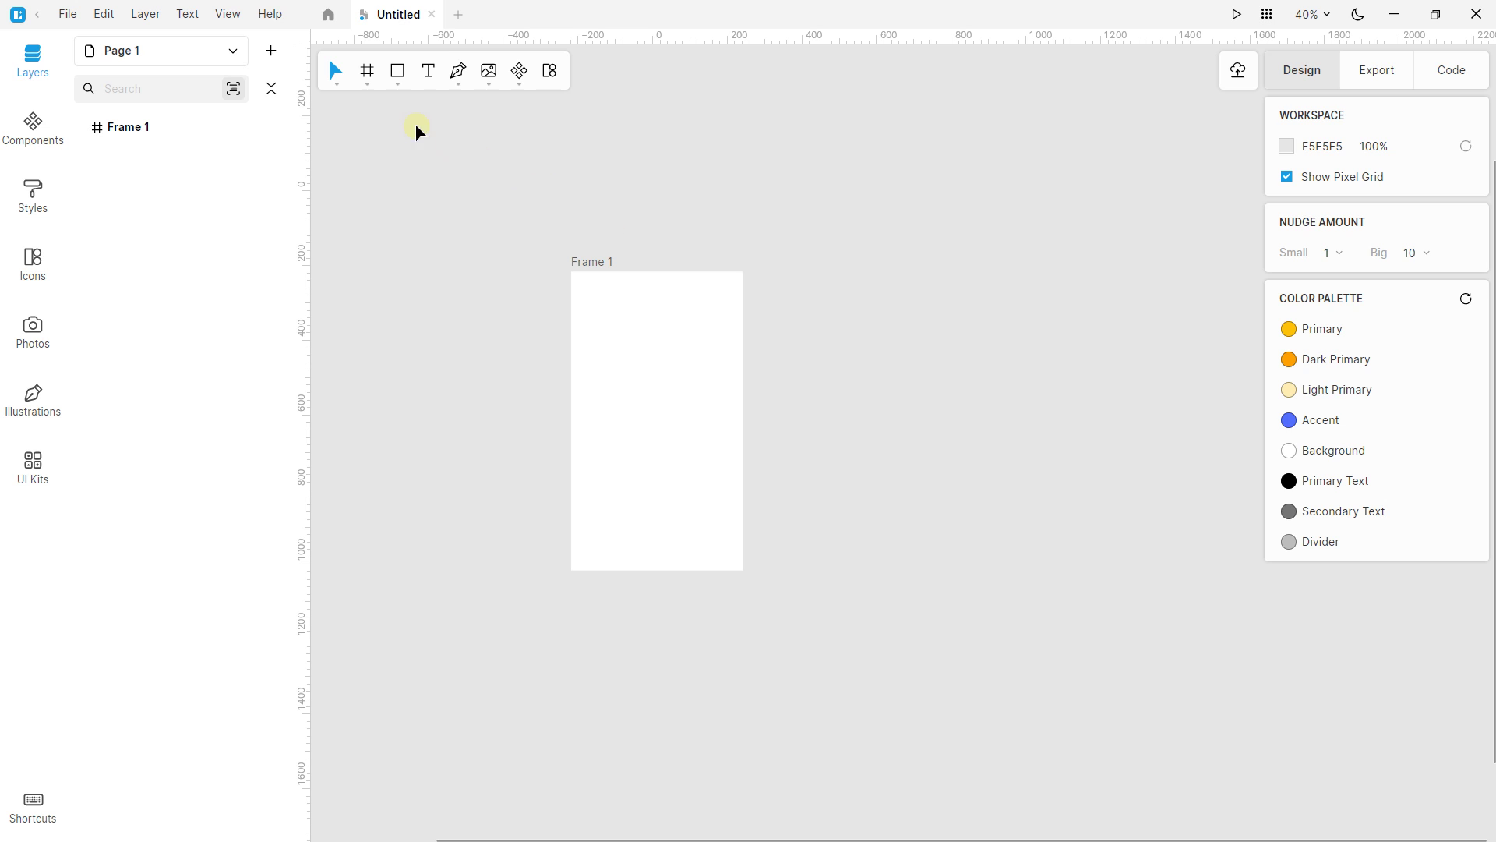
{"action": "left_click", "coordinate": [376, 81]}
{"action": "scroll", "coordinate": [1413, 467], "scroll_direction": "down", "scroll_amount": 6}
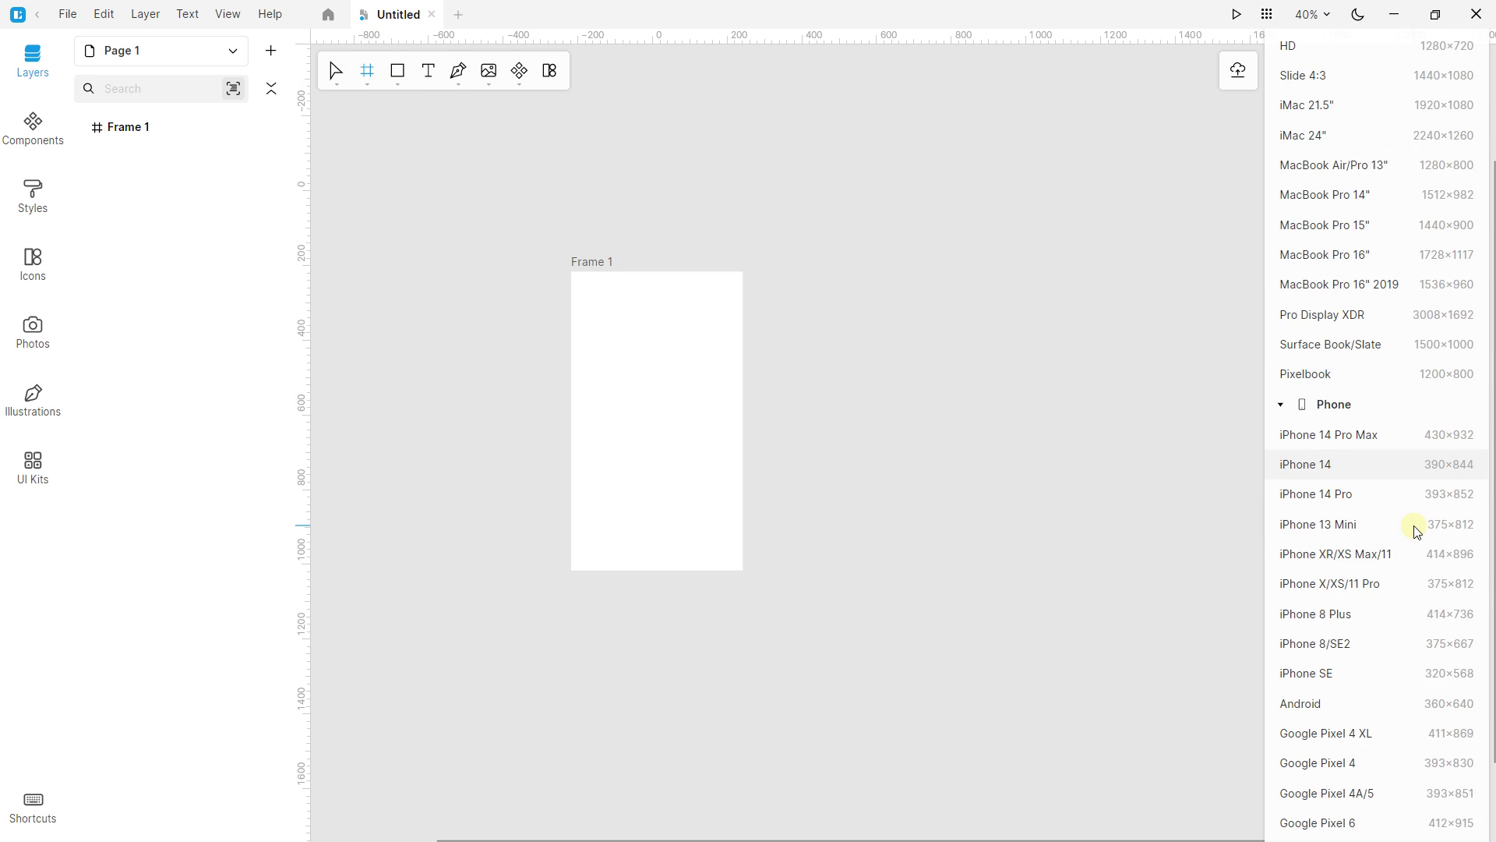
{"action": "scroll", "coordinate": [1380, 561], "scroll_direction": "down", "scroll_amount": 2}
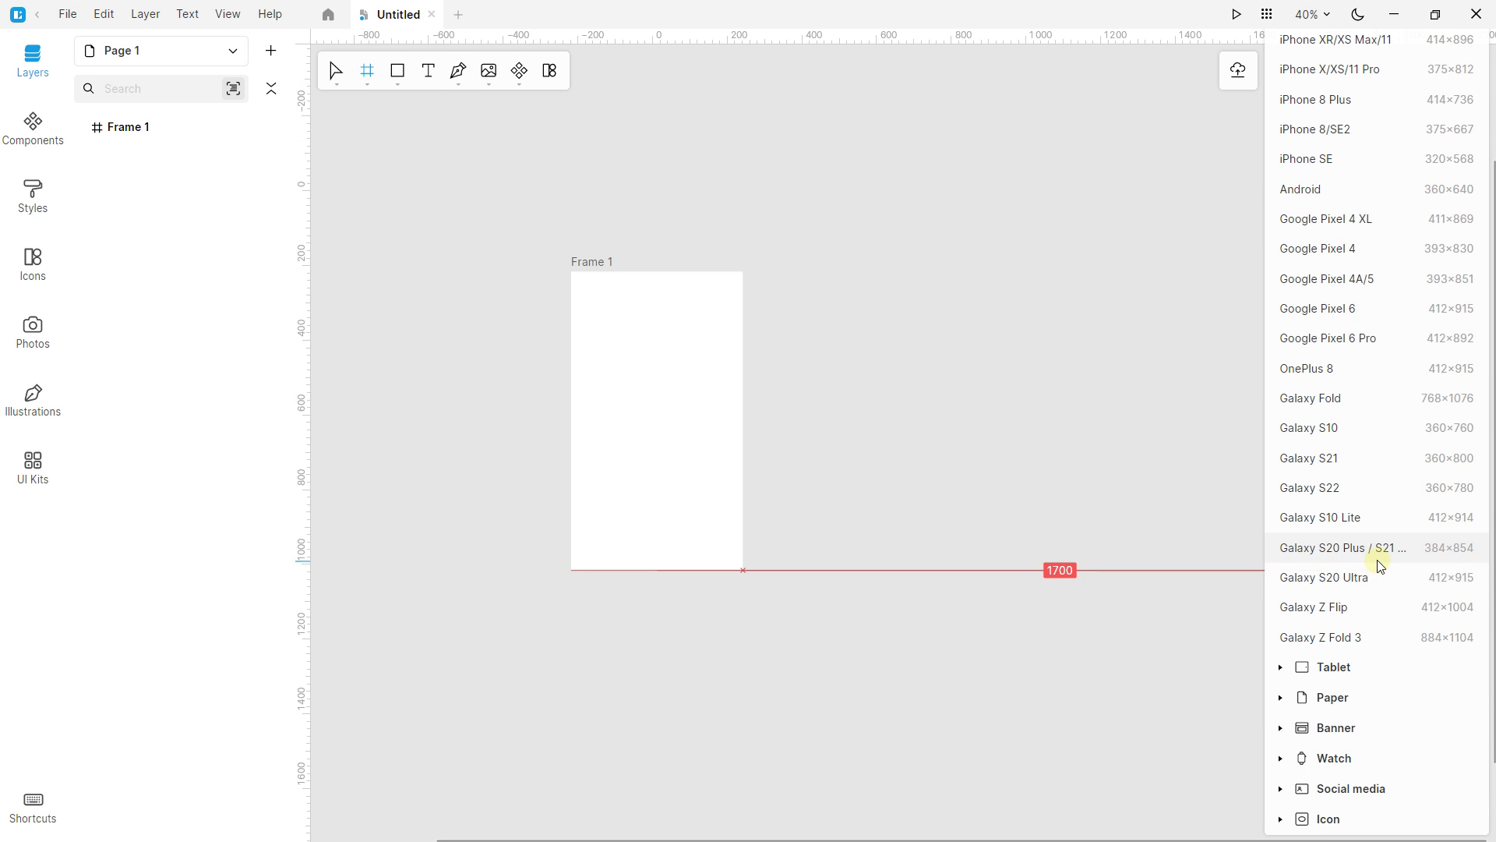
{"action": "left_click", "coordinate": [1298, 663]}
{"action": "scroll", "coordinate": [1297, 653], "scroll_direction": "down", "scroll_amount": 4}
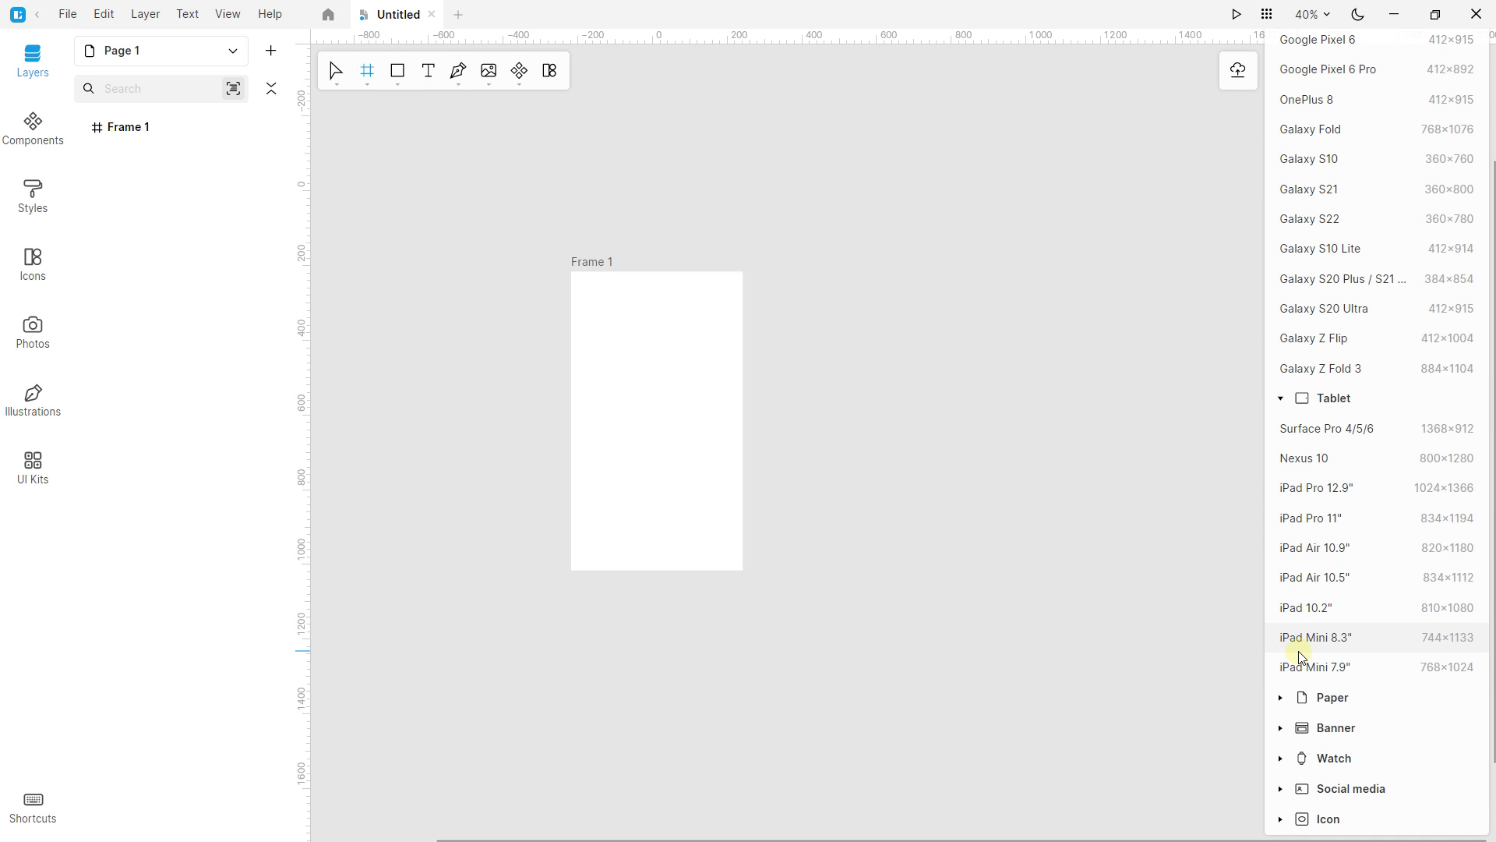
{"action": "left_click", "coordinate": [1290, 694]}
{"action": "scroll", "coordinate": [1294, 688], "scroll_direction": "down", "scroll_amount": 3}
{"action": "scroll", "coordinate": [1293, 688], "scroll_direction": "down", "scroll_amount": 3}
{"action": "left_click", "coordinate": [1282, 728]}
{"action": "scroll", "coordinate": [1341, 639], "scroll_direction": "down", "scroll_amount": 2}
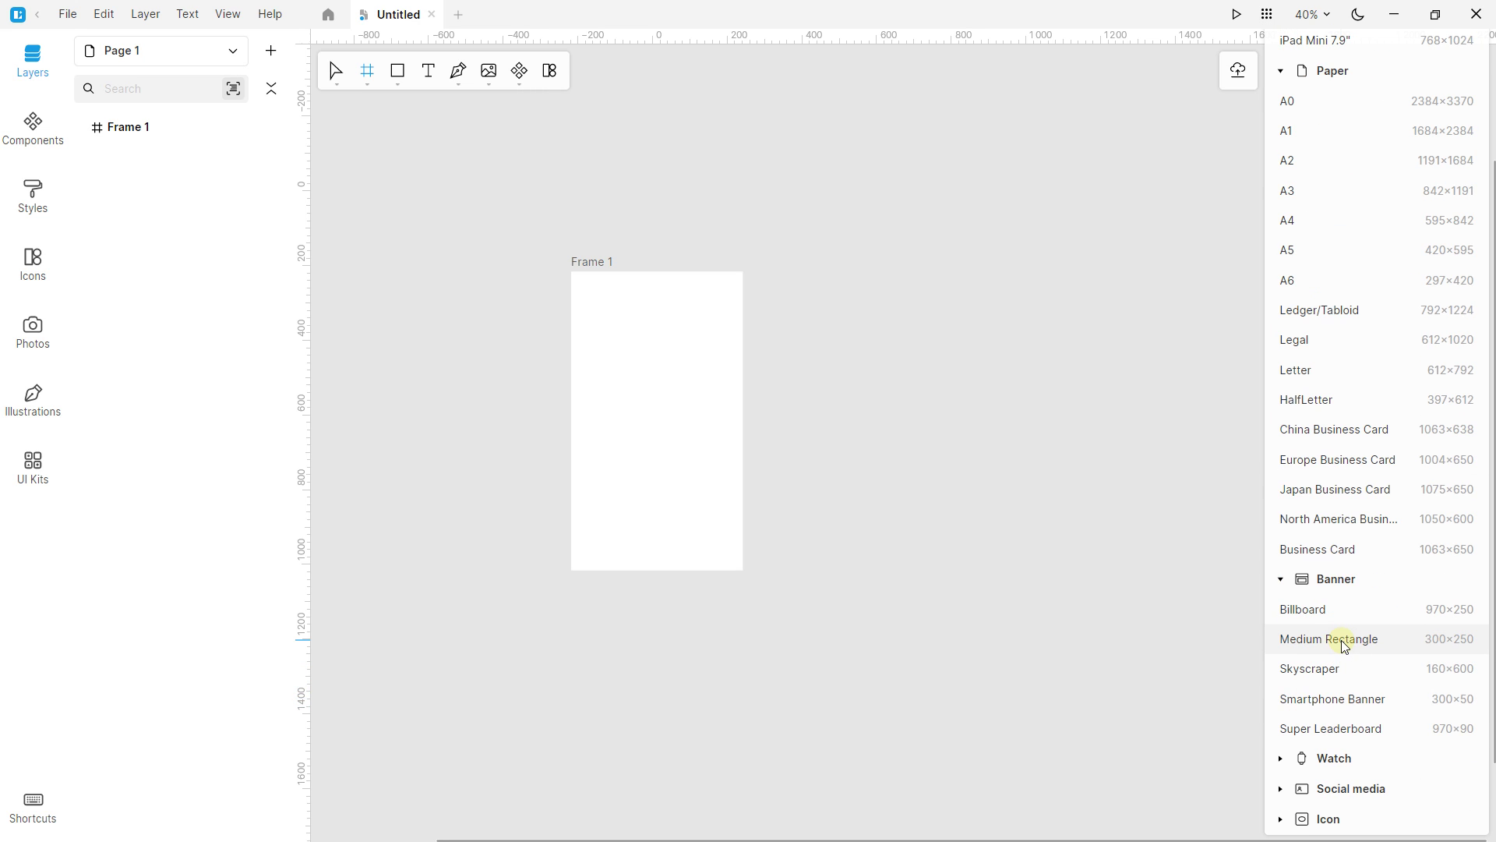
{"action": "left_click", "coordinate": [1283, 760]}
{"action": "scroll", "coordinate": [1313, 668], "scroll_direction": "down", "scroll_amount": 3}
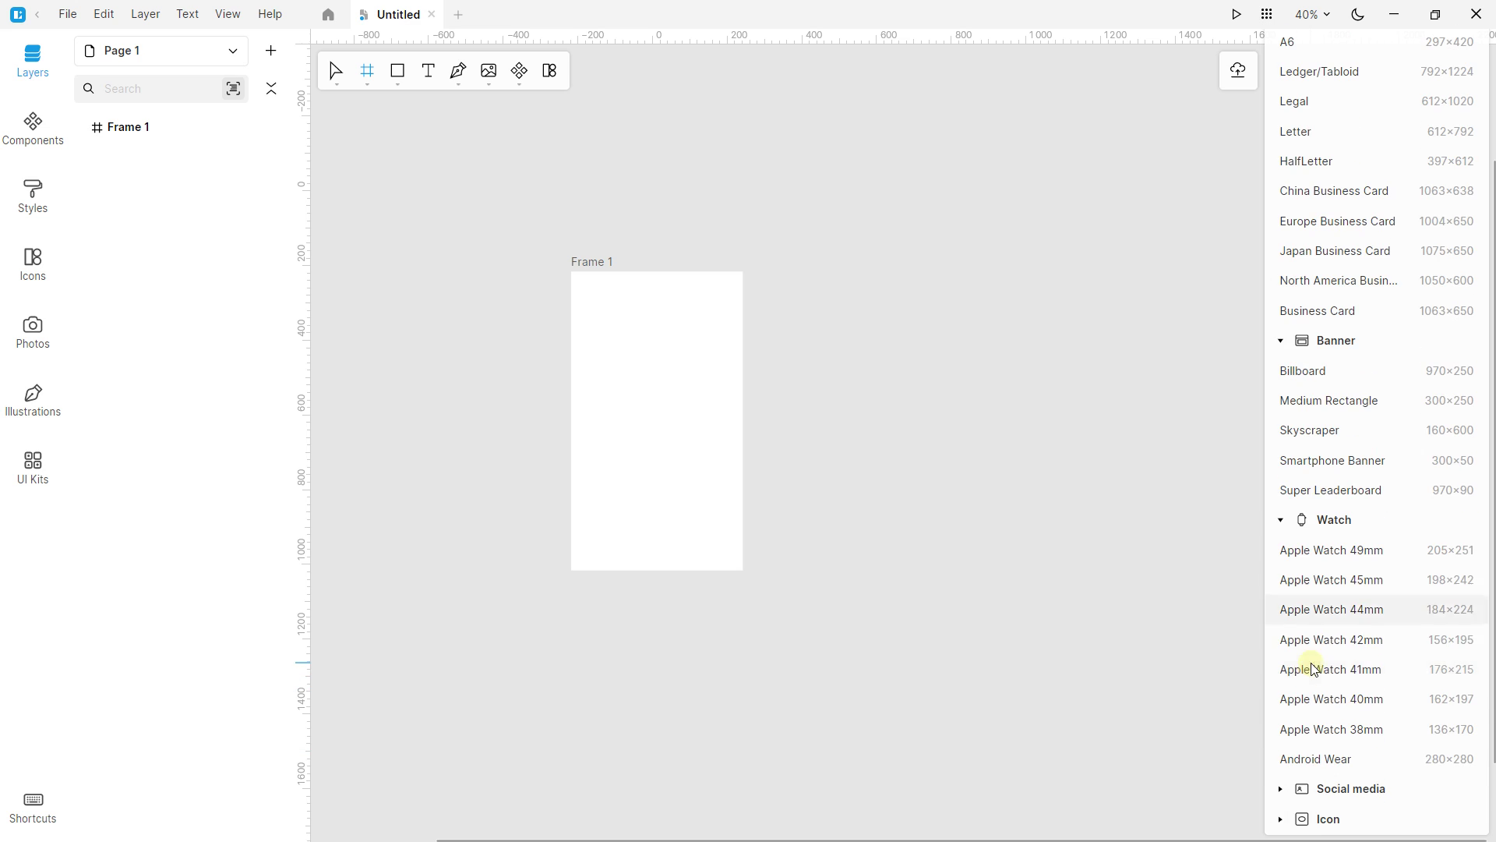
{"action": "left_click", "coordinate": [1281, 790]}
{"action": "scroll", "coordinate": [1294, 693], "scroll_direction": "down", "scroll_amount": 9}
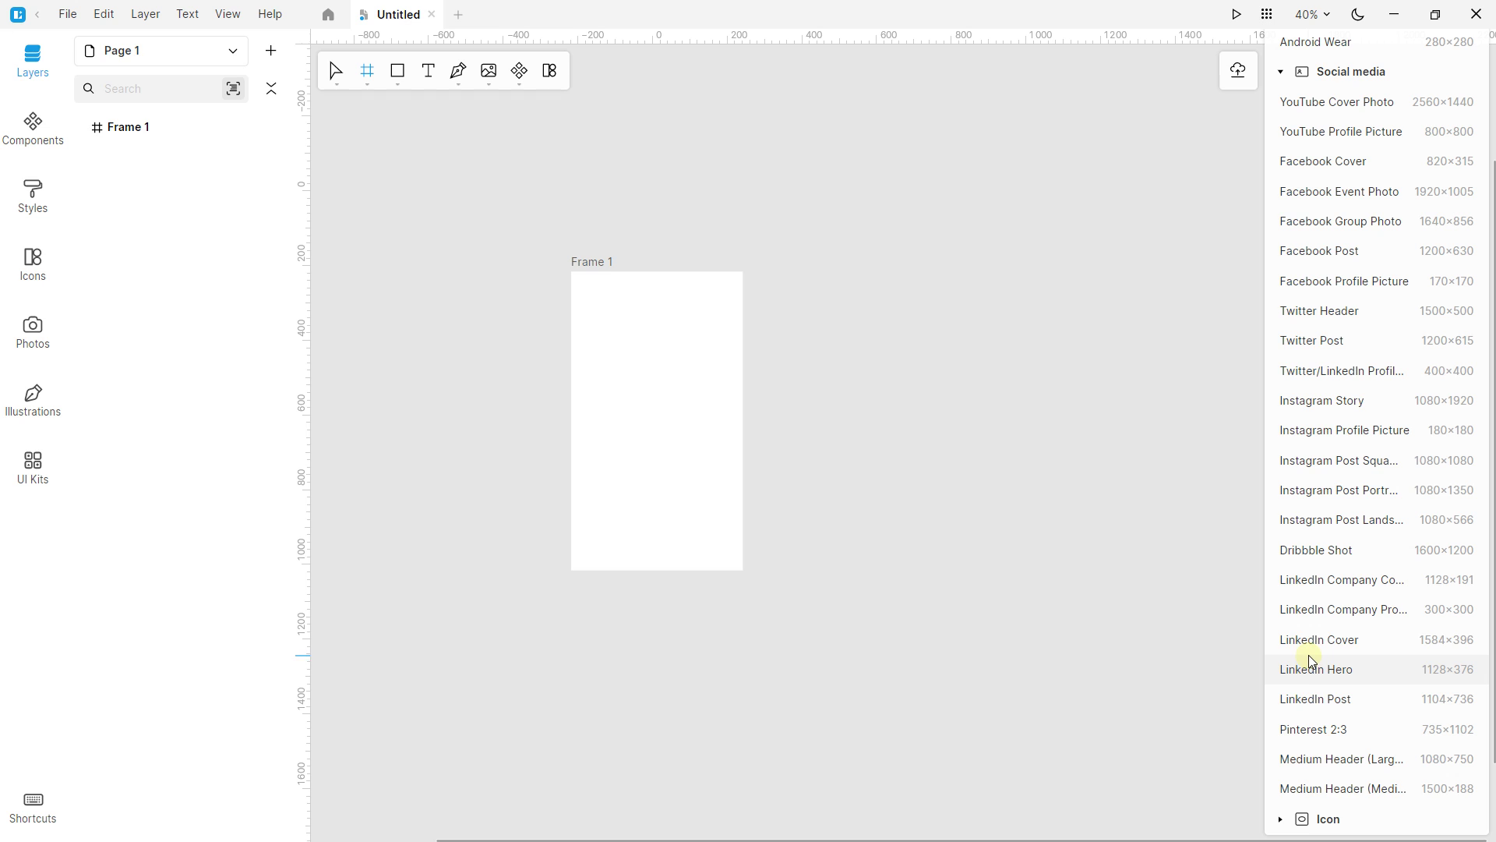
{"action": "left_click", "coordinate": [1283, 812]}
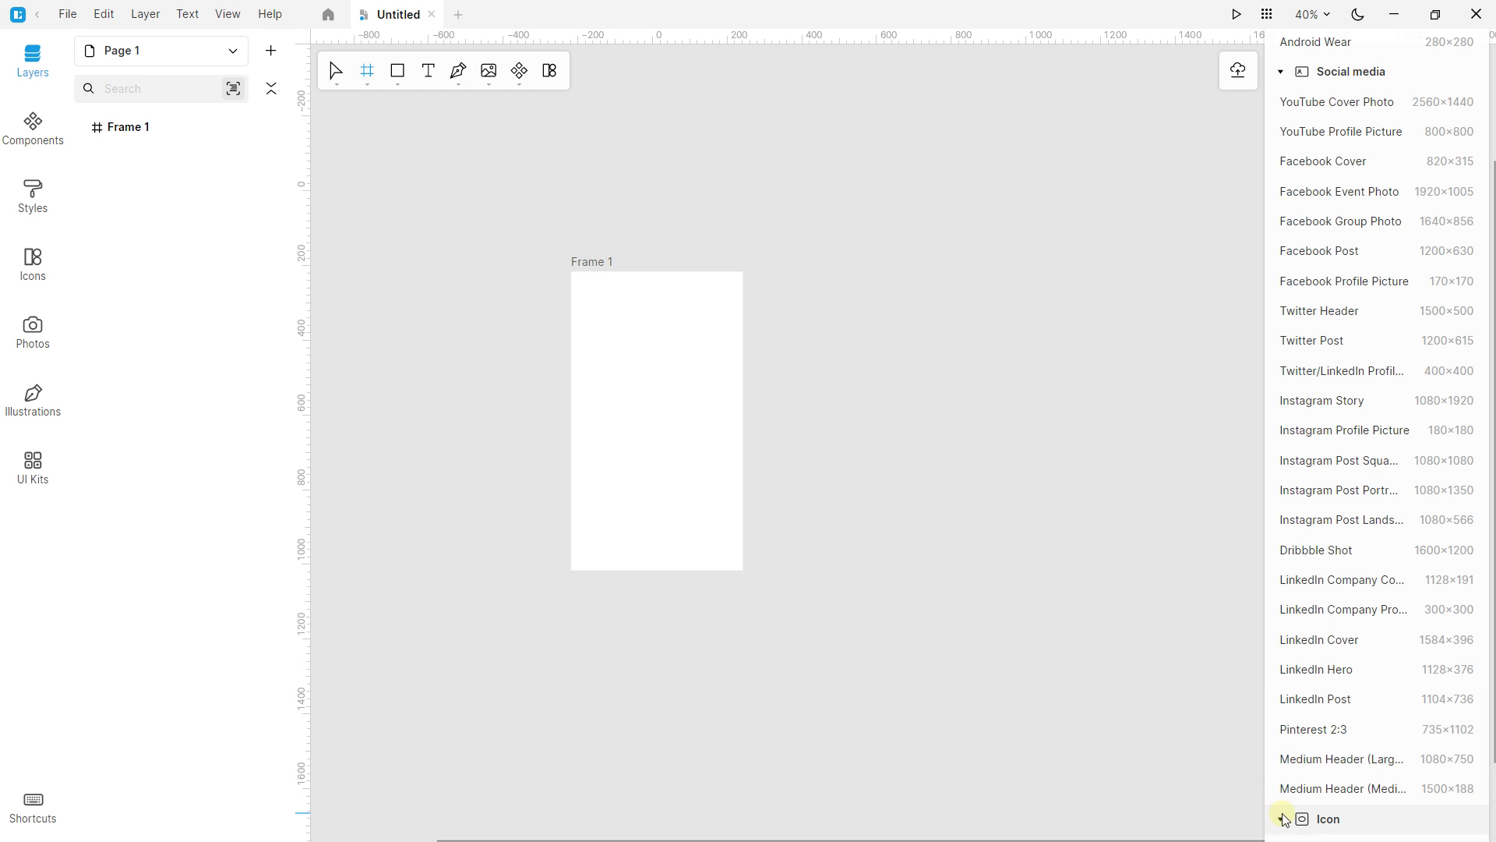
{"action": "scroll", "coordinate": [1325, 701], "scroll_direction": "down", "scroll_amount": 4}
{"action": "scroll", "coordinate": [1336, 675], "scroll_direction": "down", "scroll_amount": 2}
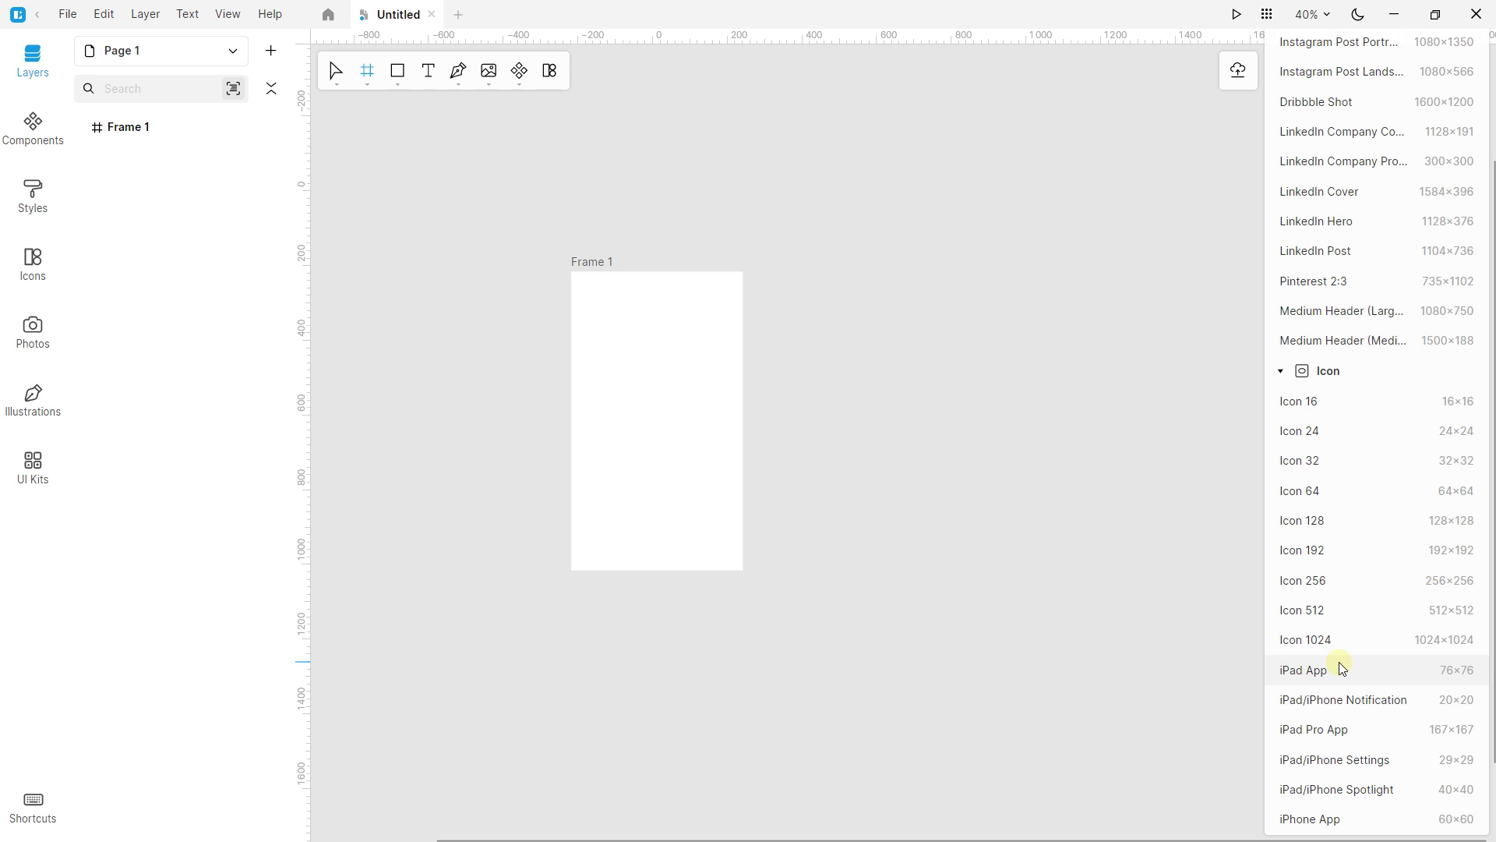
{"action": "scroll", "coordinate": [1340, 630], "scroll_direction": "up", "scroll_amount": 14}
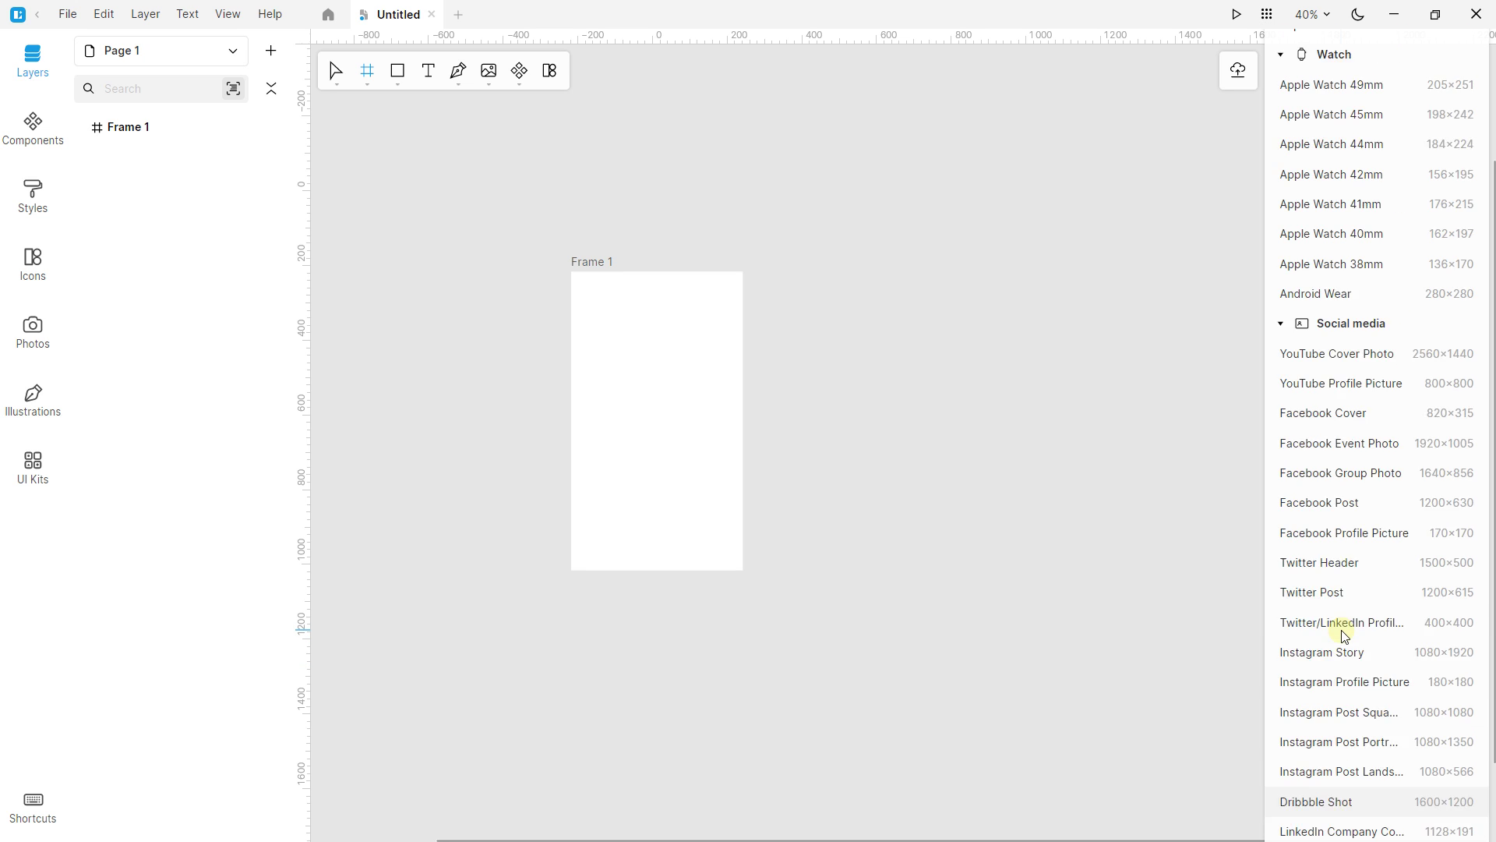
{"action": "scroll", "coordinate": [1344, 616], "scroll_direction": "up", "scroll_amount": 20}
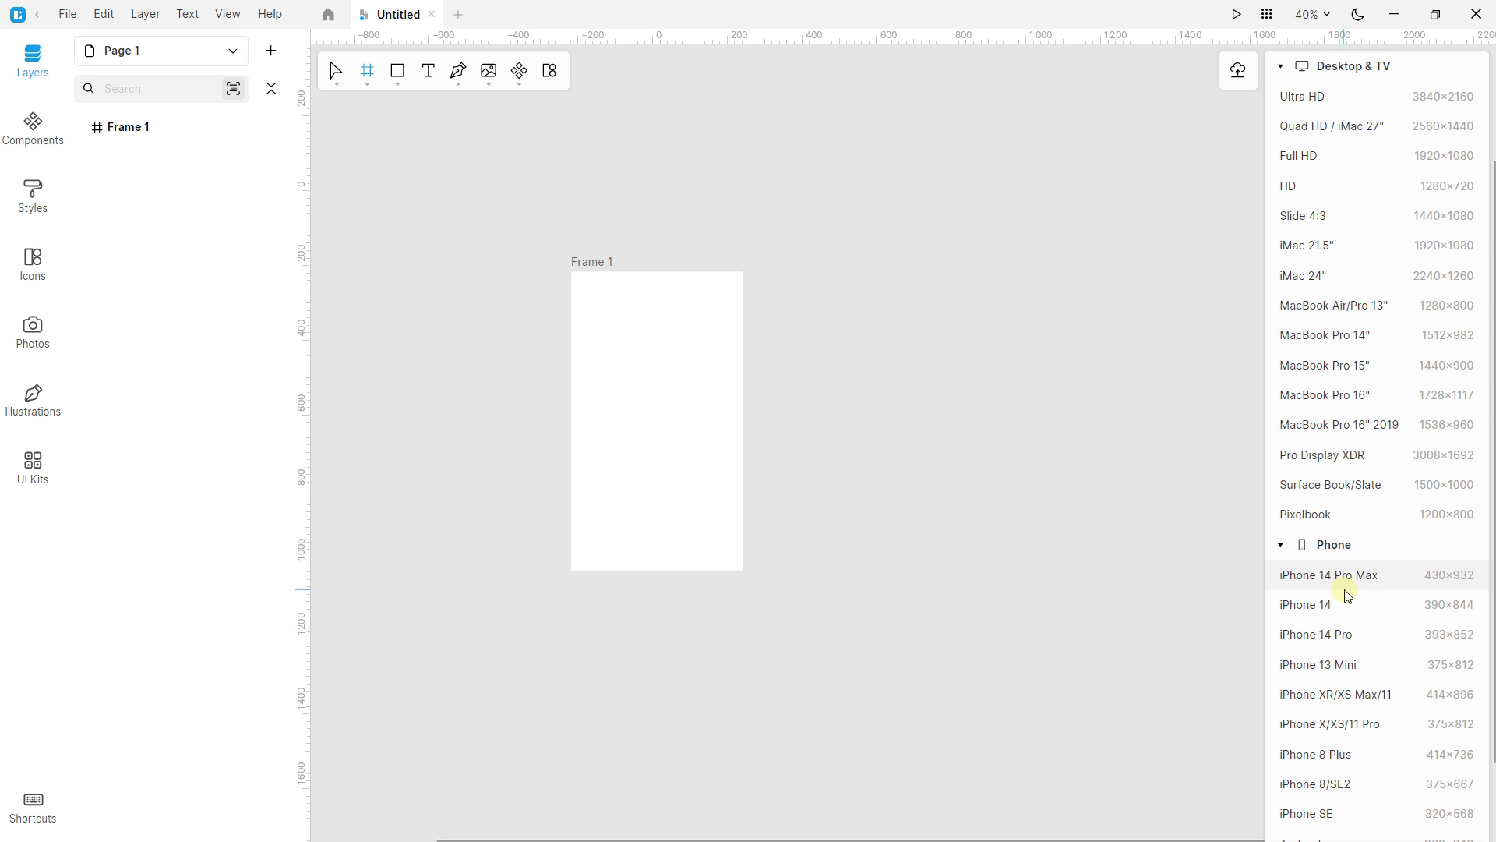
{"action": "left_click", "coordinate": [336, 71]}
Step: Move Frame 1 to X -375, Y 59, keep rotation at 0°, and set corner radius 48
{"action": "left_click", "coordinate": [588, 284]}
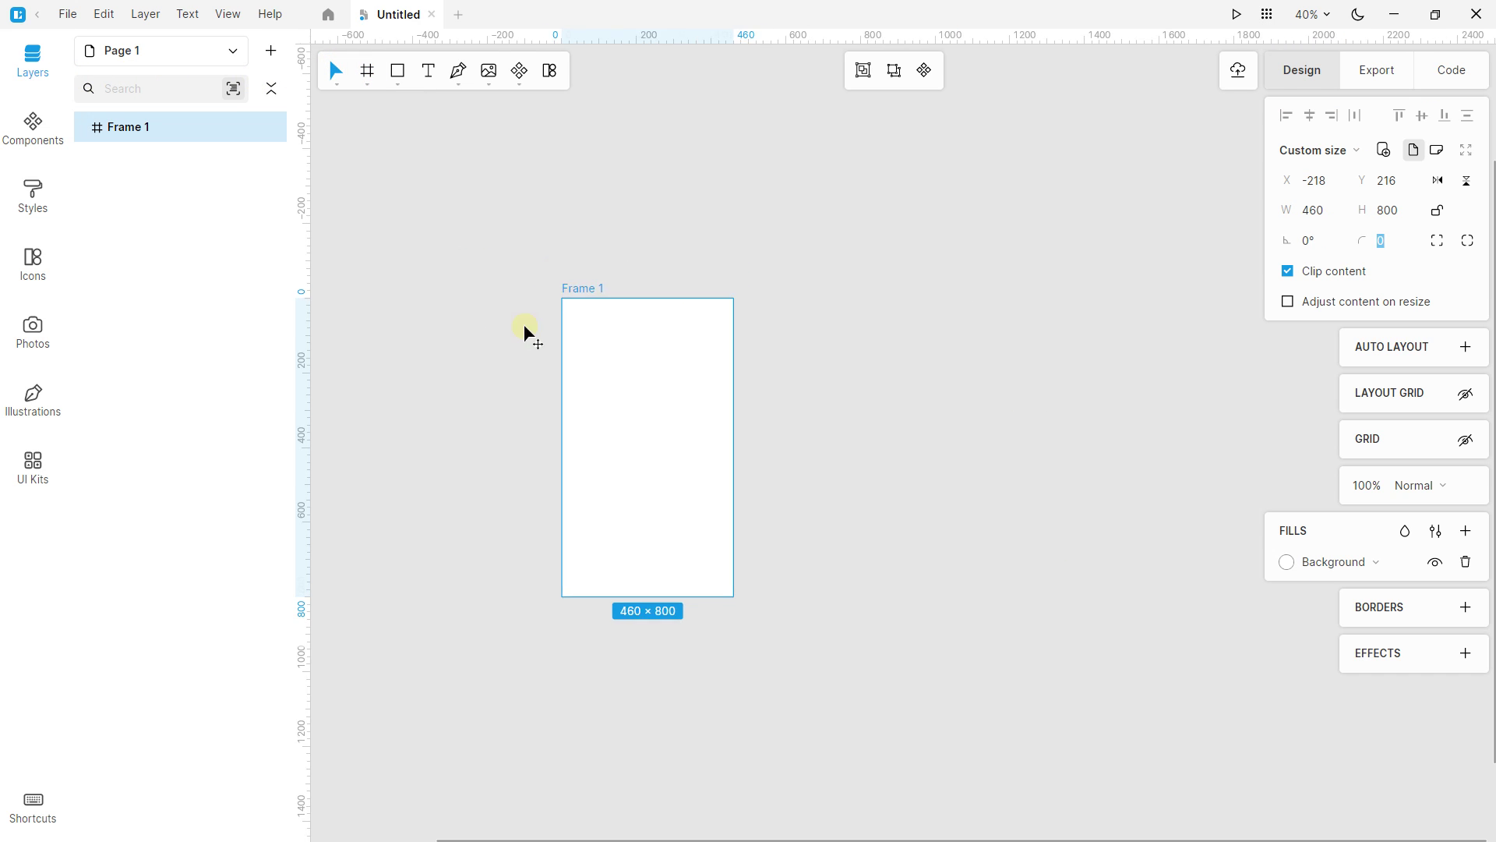
{"action": "left_click_drag", "start_coordinate": [598, 328], "coordinate": [546, 250]}
{"action": "scroll", "coordinate": [562, 295], "scroll_direction": "up", "scroll_amount": 3}
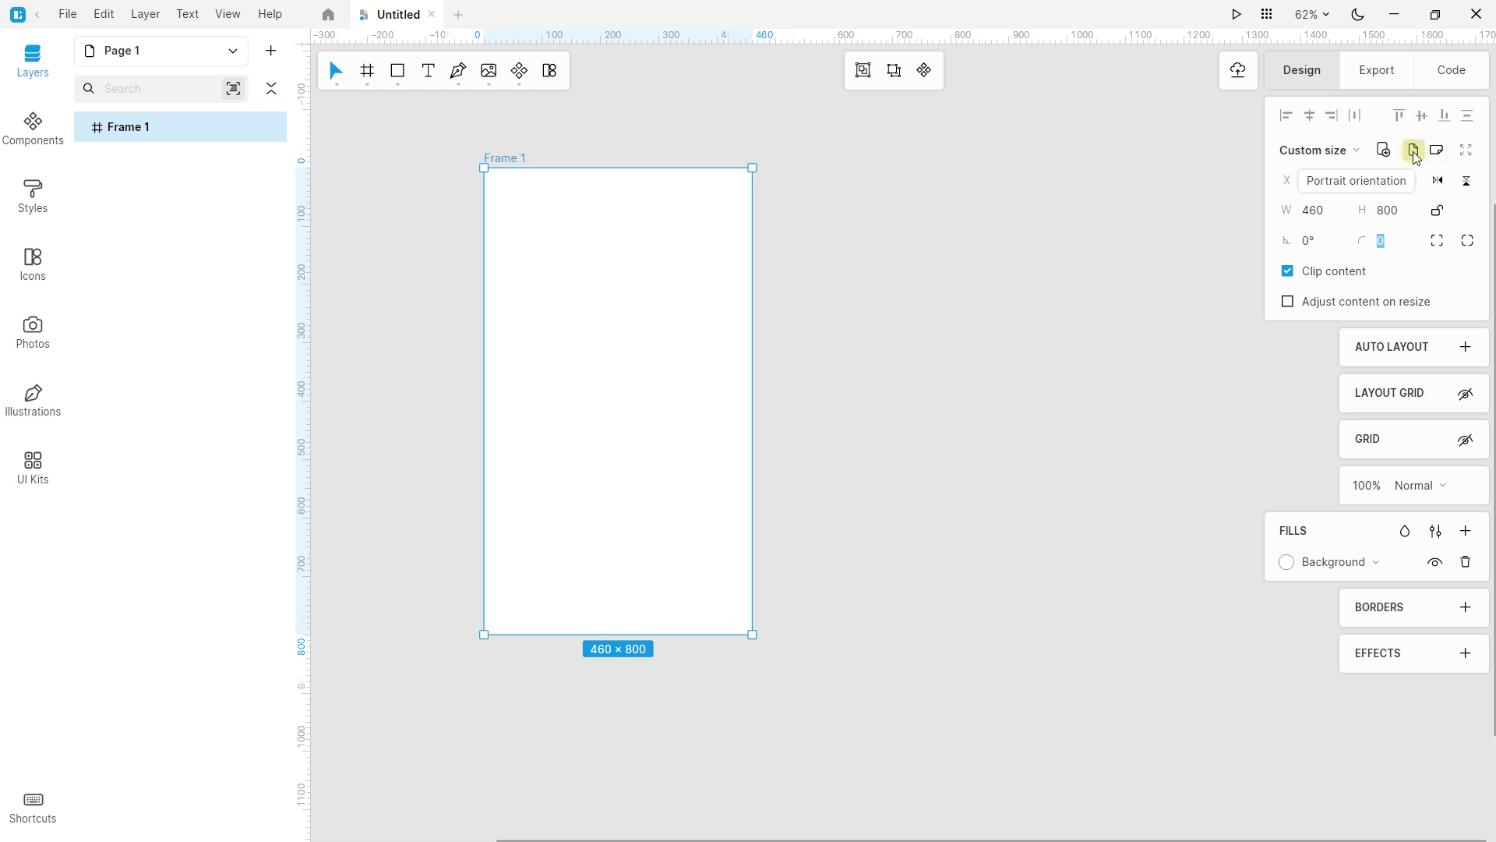
{"action": "scroll", "coordinate": [1323, 241], "scroll_direction": "up", "scroll_amount": 6}
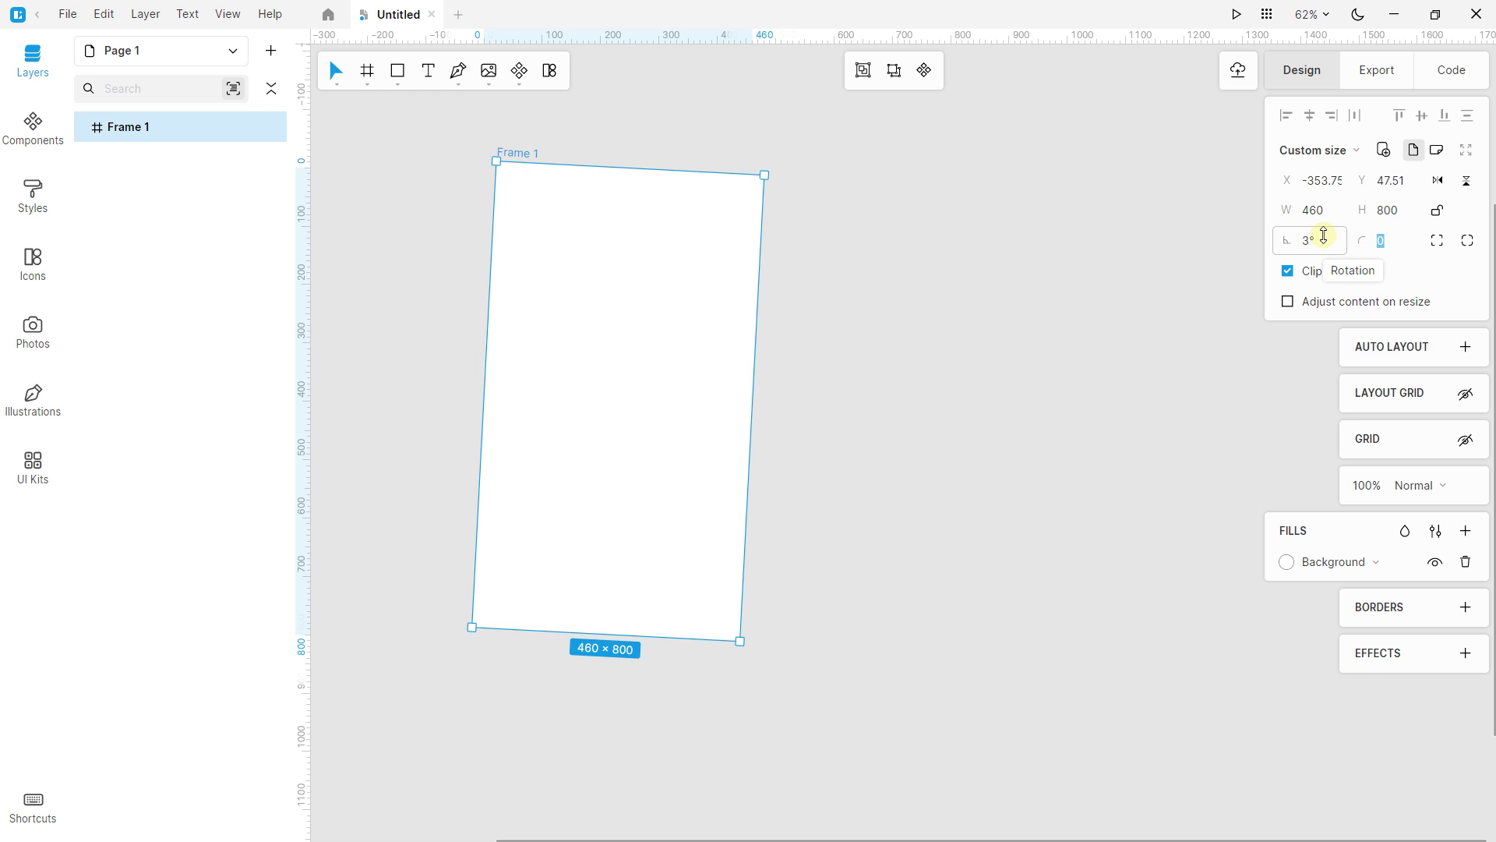
{"action": "scroll", "coordinate": [1323, 239], "scroll_direction": "down", "scroll_amount": 5}
{"action": "scroll", "coordinate": [1321, 238], "scroll_direction": "down", "scroll_amount": 1}
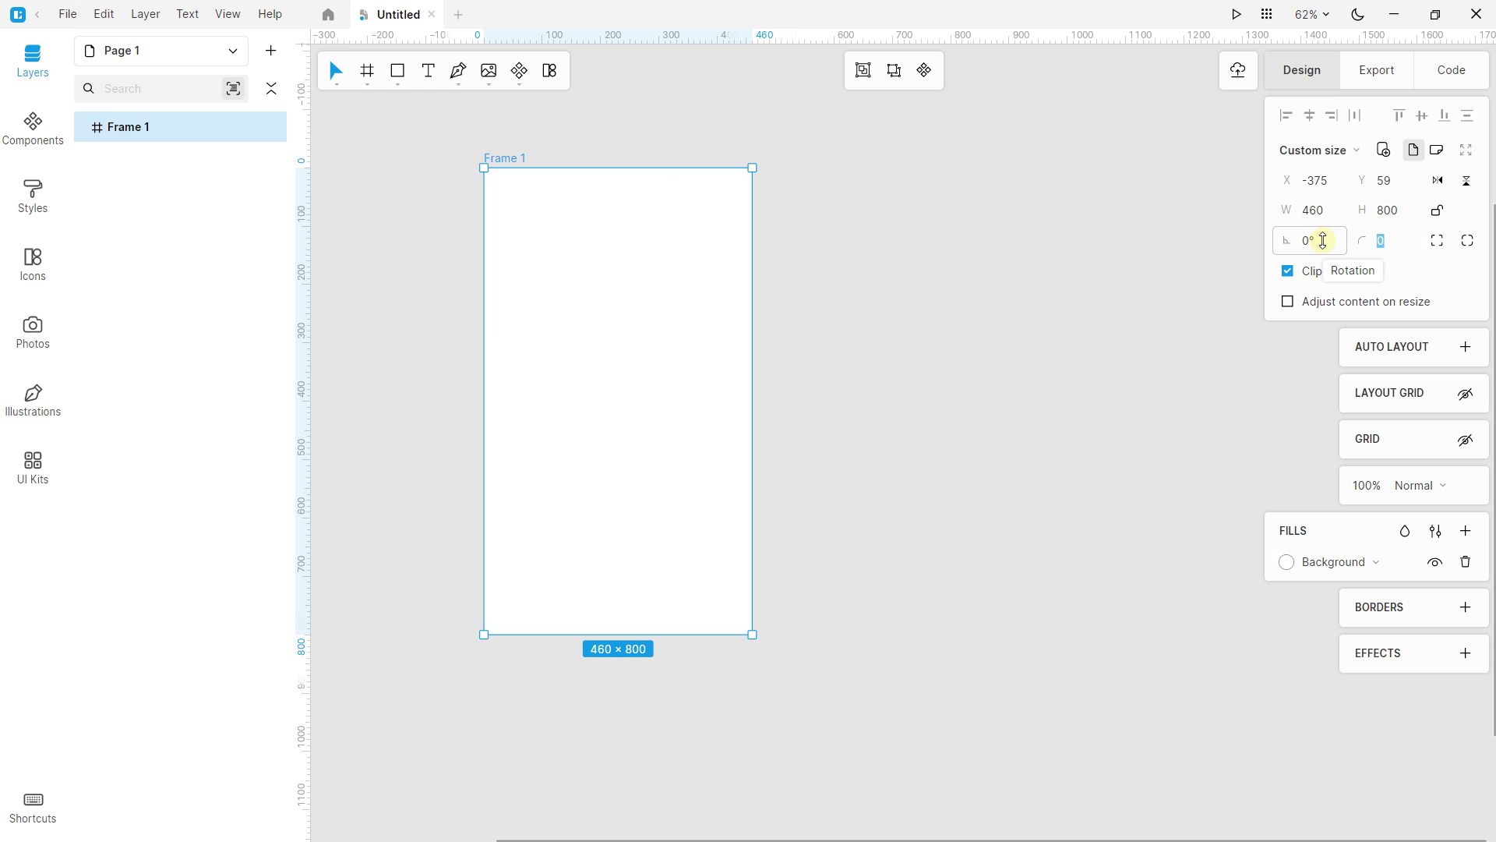
{"action": "scroll", "coordinate": [1374, 240], "scroll_direction": "up", "scroll_amount": 2}
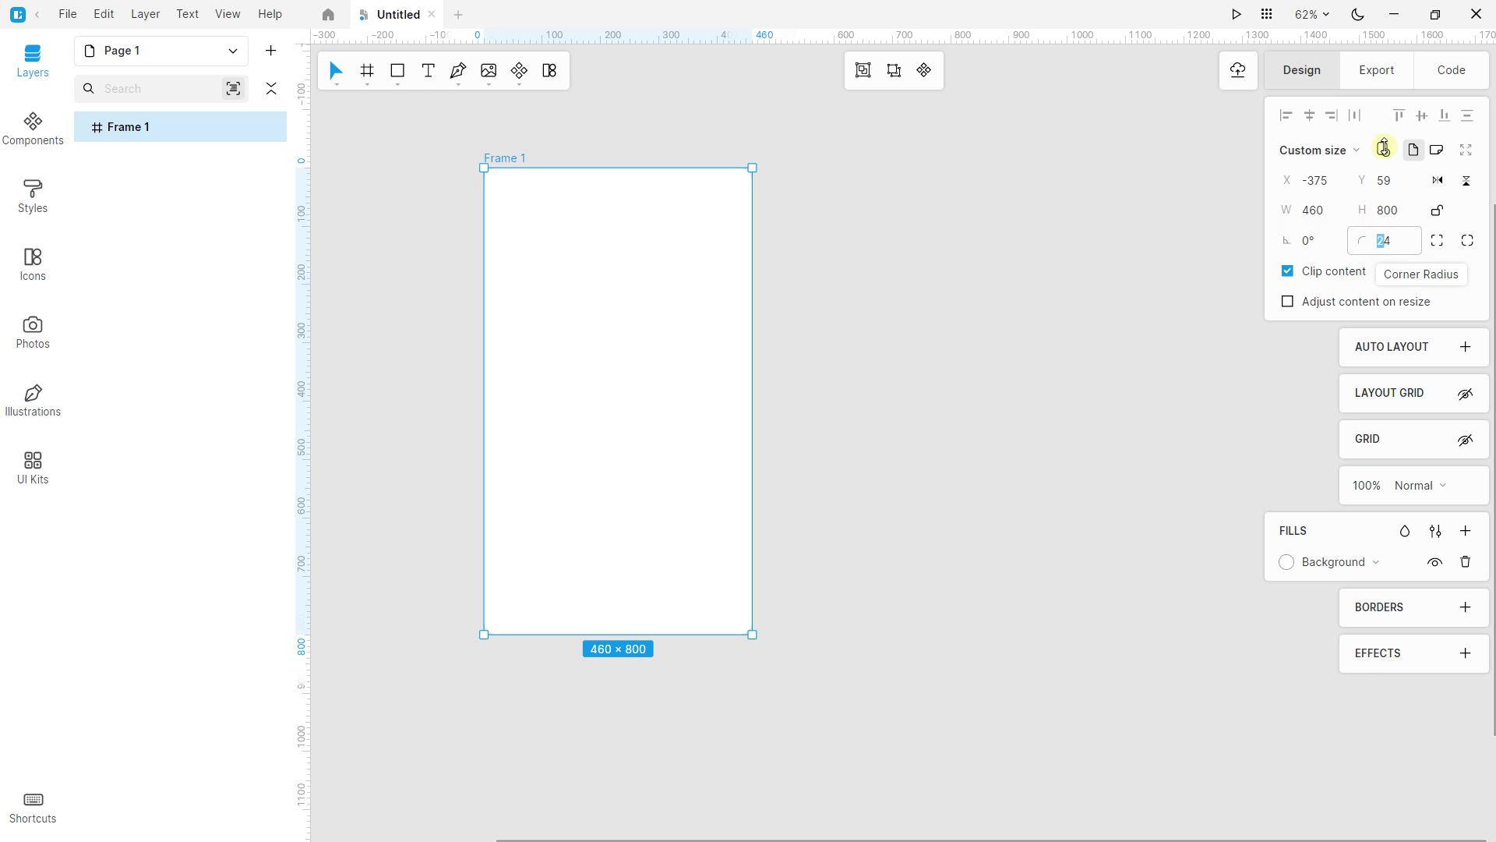
{"action": "scroll", "coordinate": [1388, 237], "scroll_direction": "up", "scroll_amount": 20}
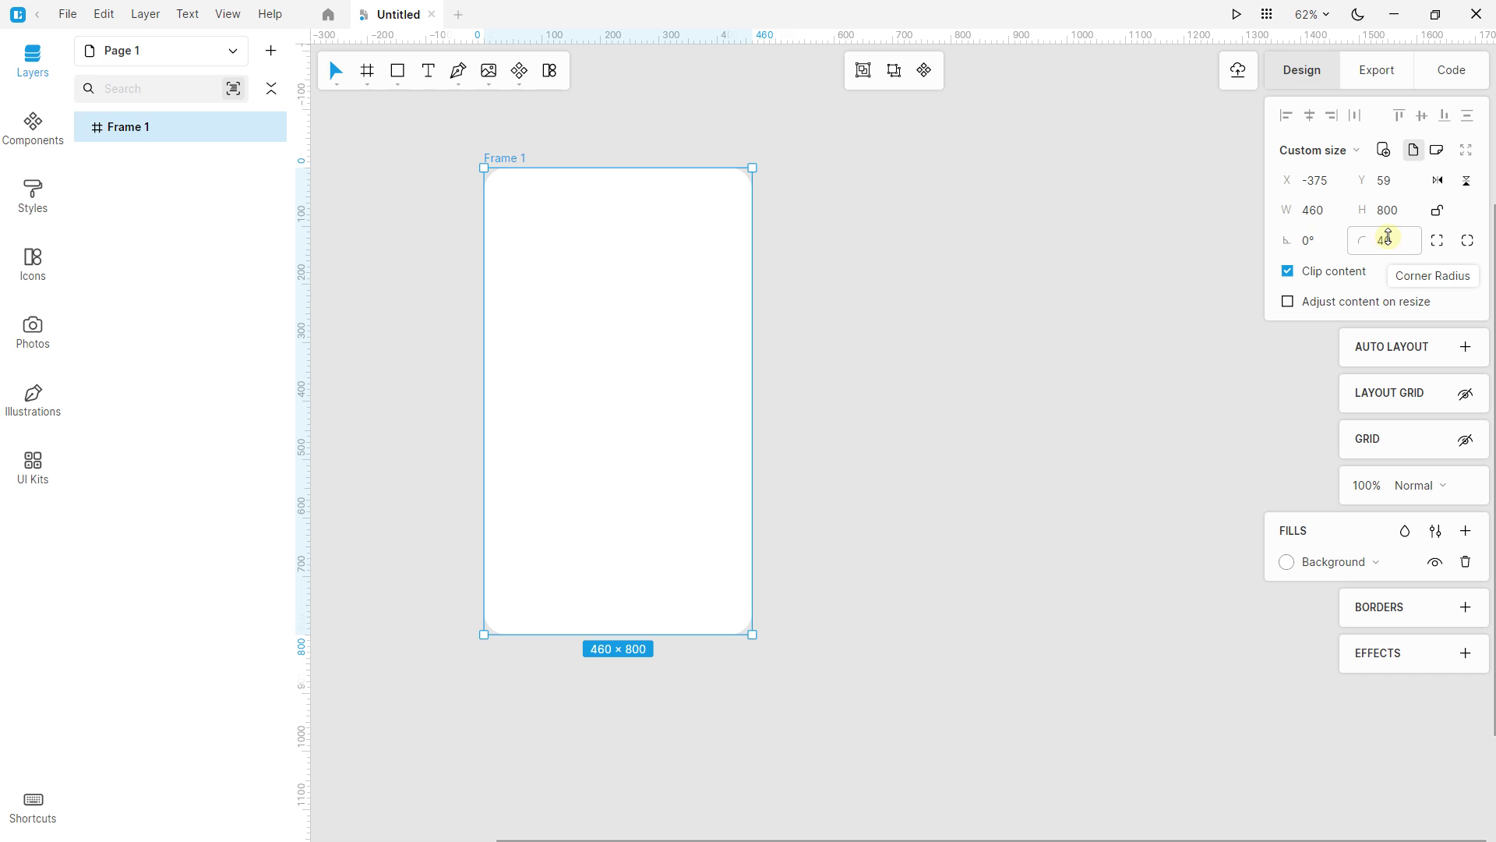
Step: Switch Frame 1 to independent corners and adjust each corner's radius separately
{"action": "left_click", "coordinate": [898, 265]}
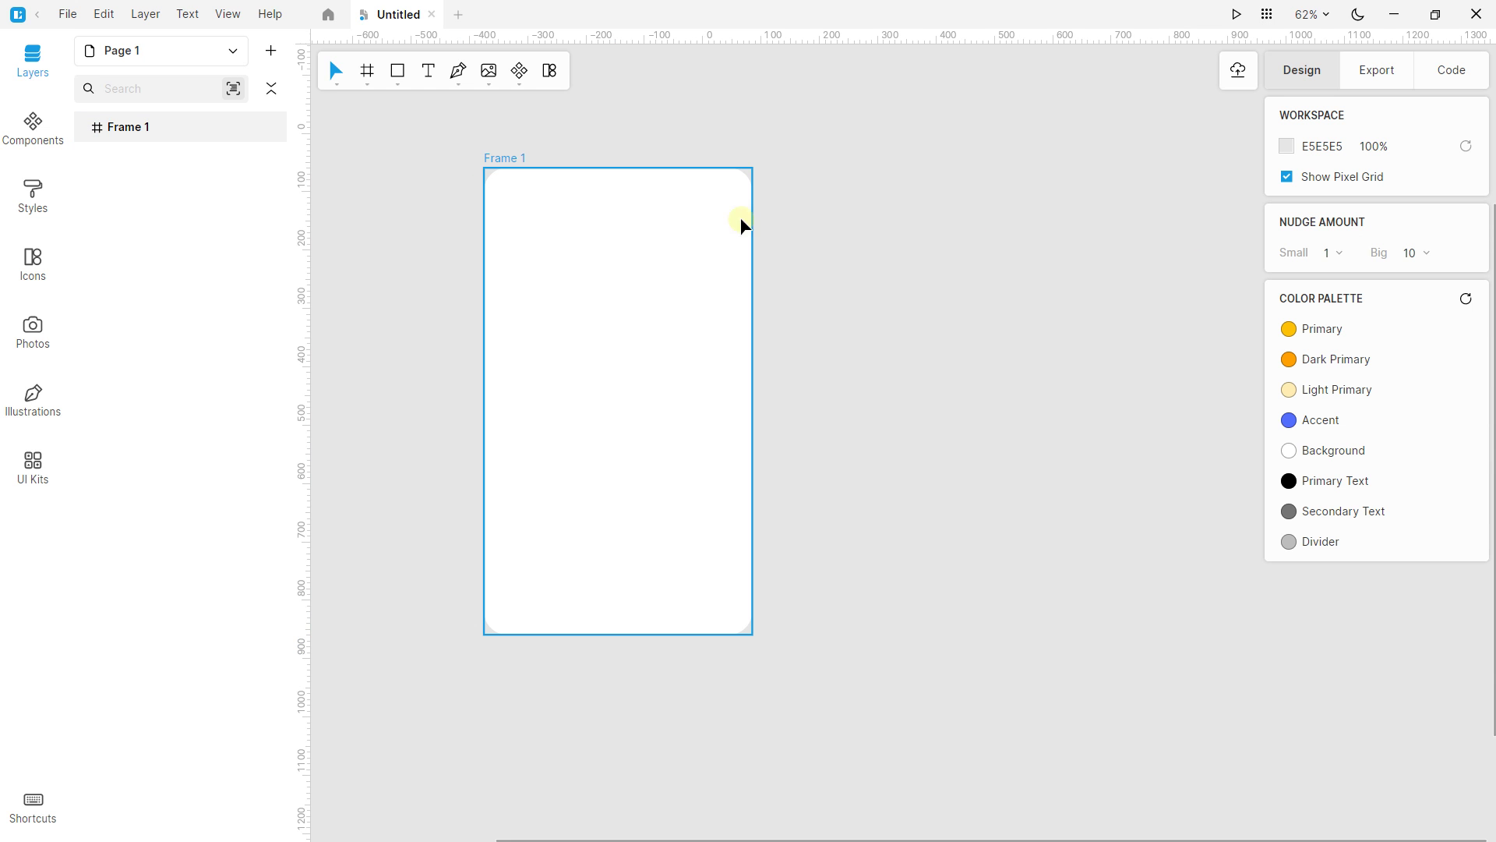
{"action": "left_click", "coordinate": [599, 269]}
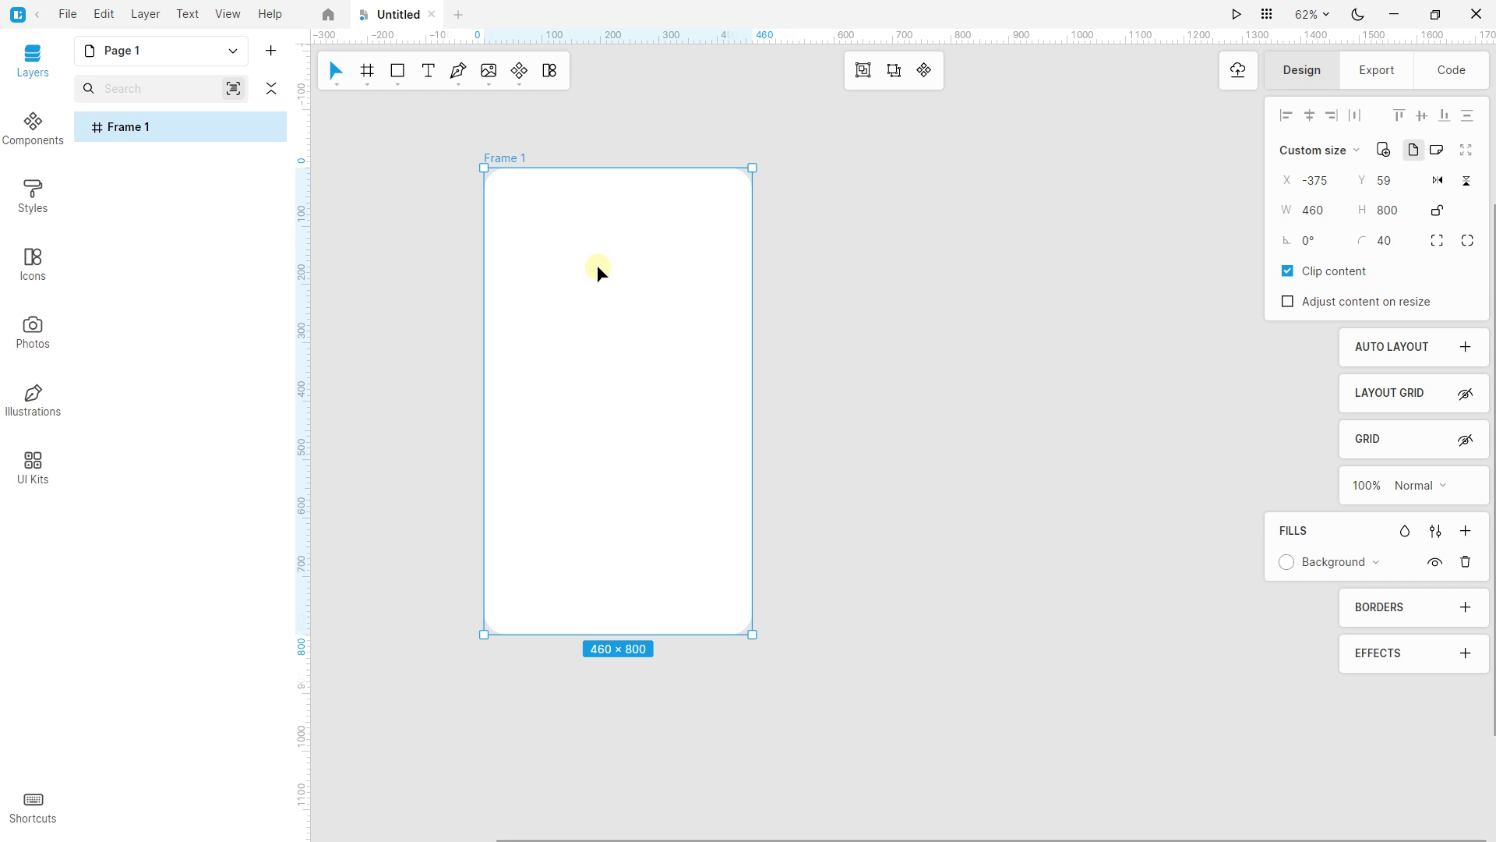
{"action": "left_click", "coordinate": [1438, 241]}
{"action": "left_click_drag", "start_coordinate": [1309, 269], "coordinate": [1320, 124]}
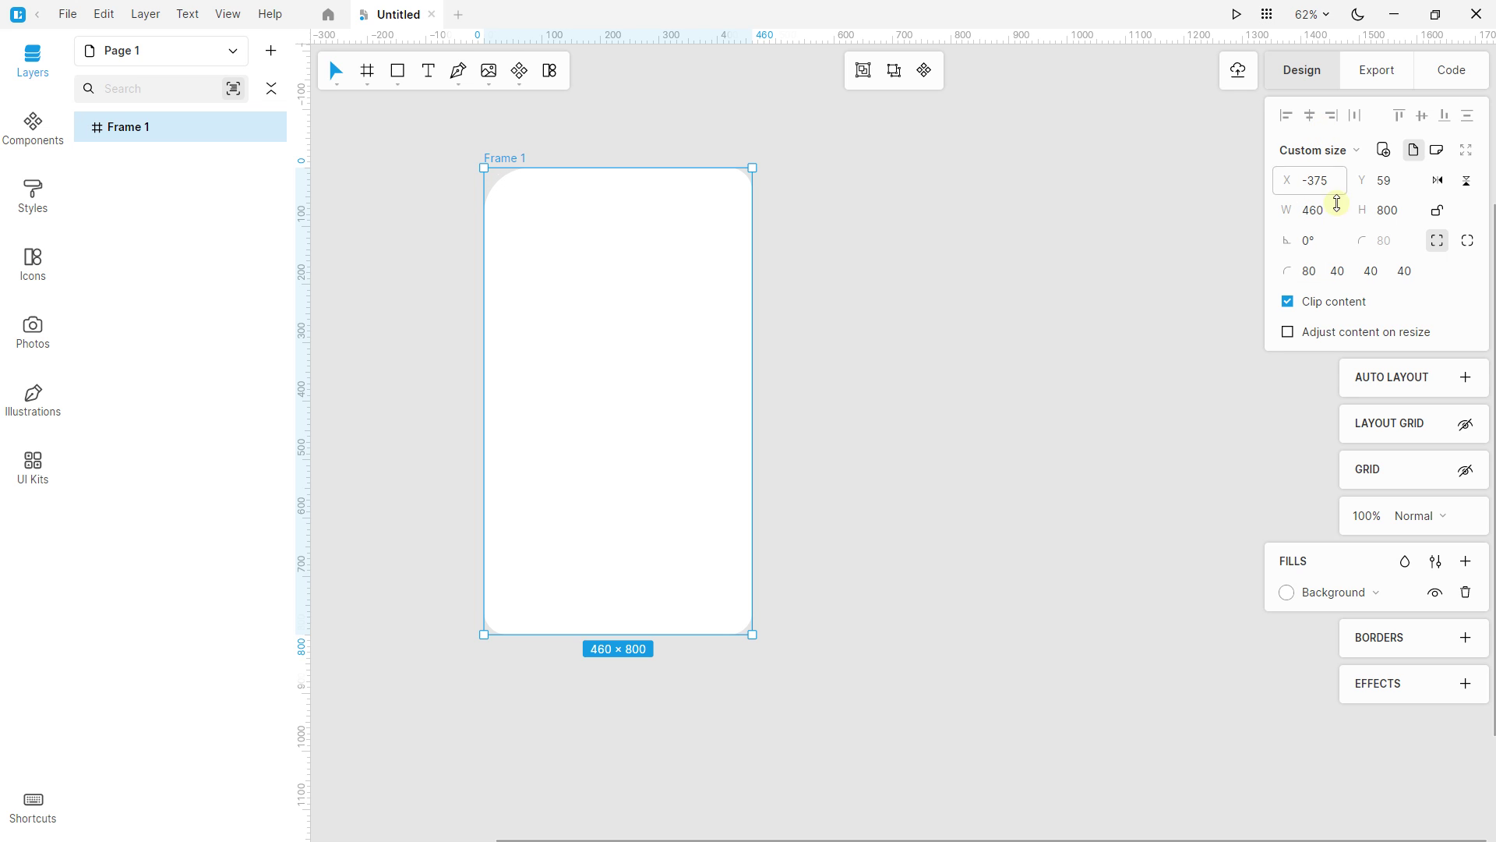
{"action": "left_click_drag", "start_coordinate": [1351, 298], "coordinate": [1377, 241]}
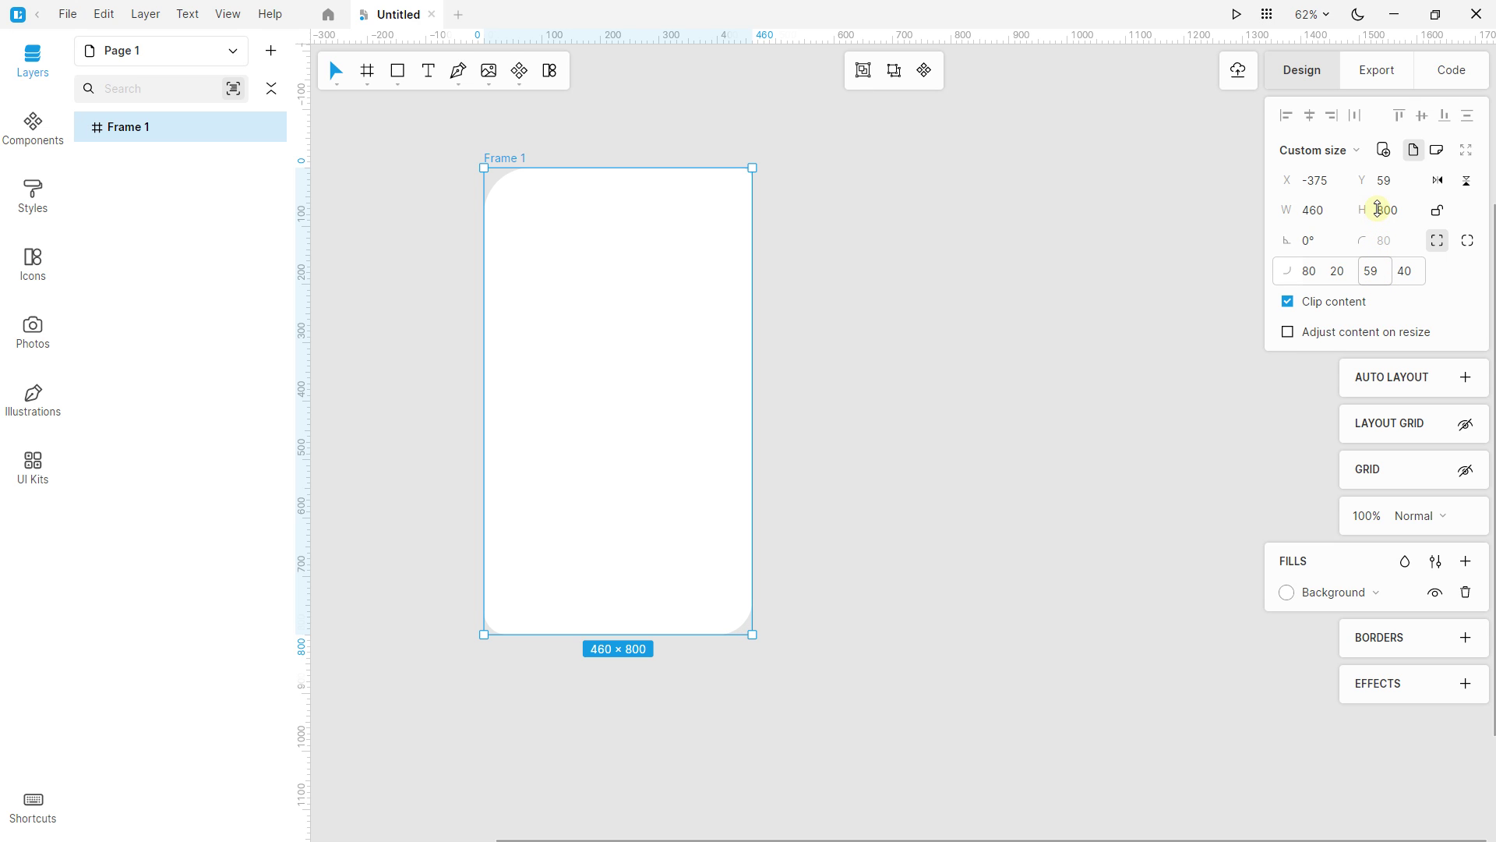
{"action": "left_click_drag", "start_coordinate": [1403, 276], "coordinate": [1406, 291]}
{"action": "left_click_drag", "start_coordinate": [1406, 266], "coordinate": [1405, 260]}
Step: Try smoothed corners, then return to a single corner radius of 0
{"action": "left_click", "coordinate": [1475, 247]}
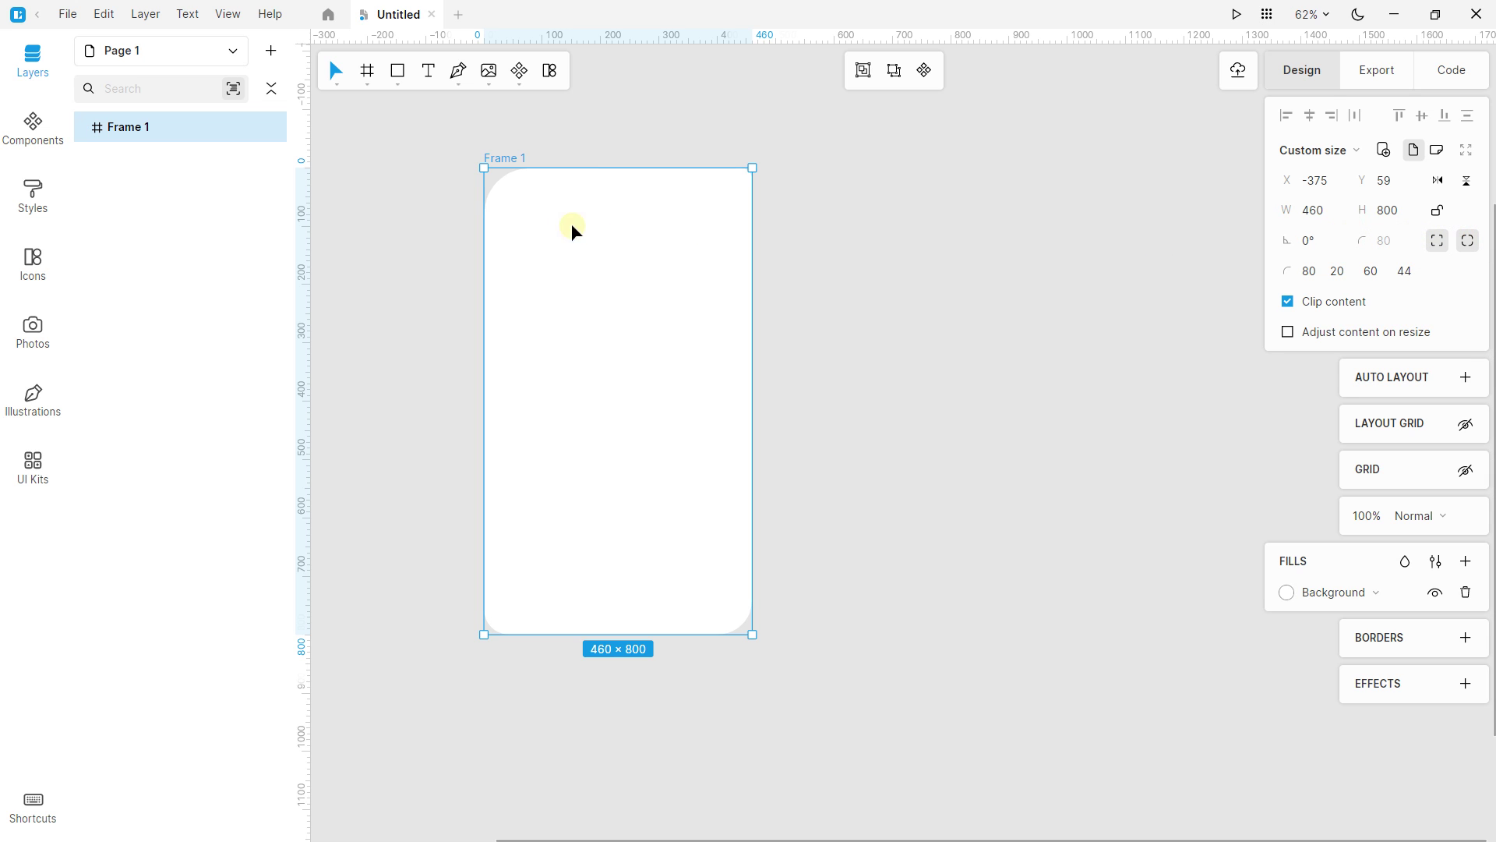
{"action": "scroll", "coordinate": [501, 167], "scroll_direction": "up", "scroll_amount": 5}
{"action": "left_click", "coordinate": [1468, 241]}
{"action": "left_click", "coordinate": [1470, 244]}
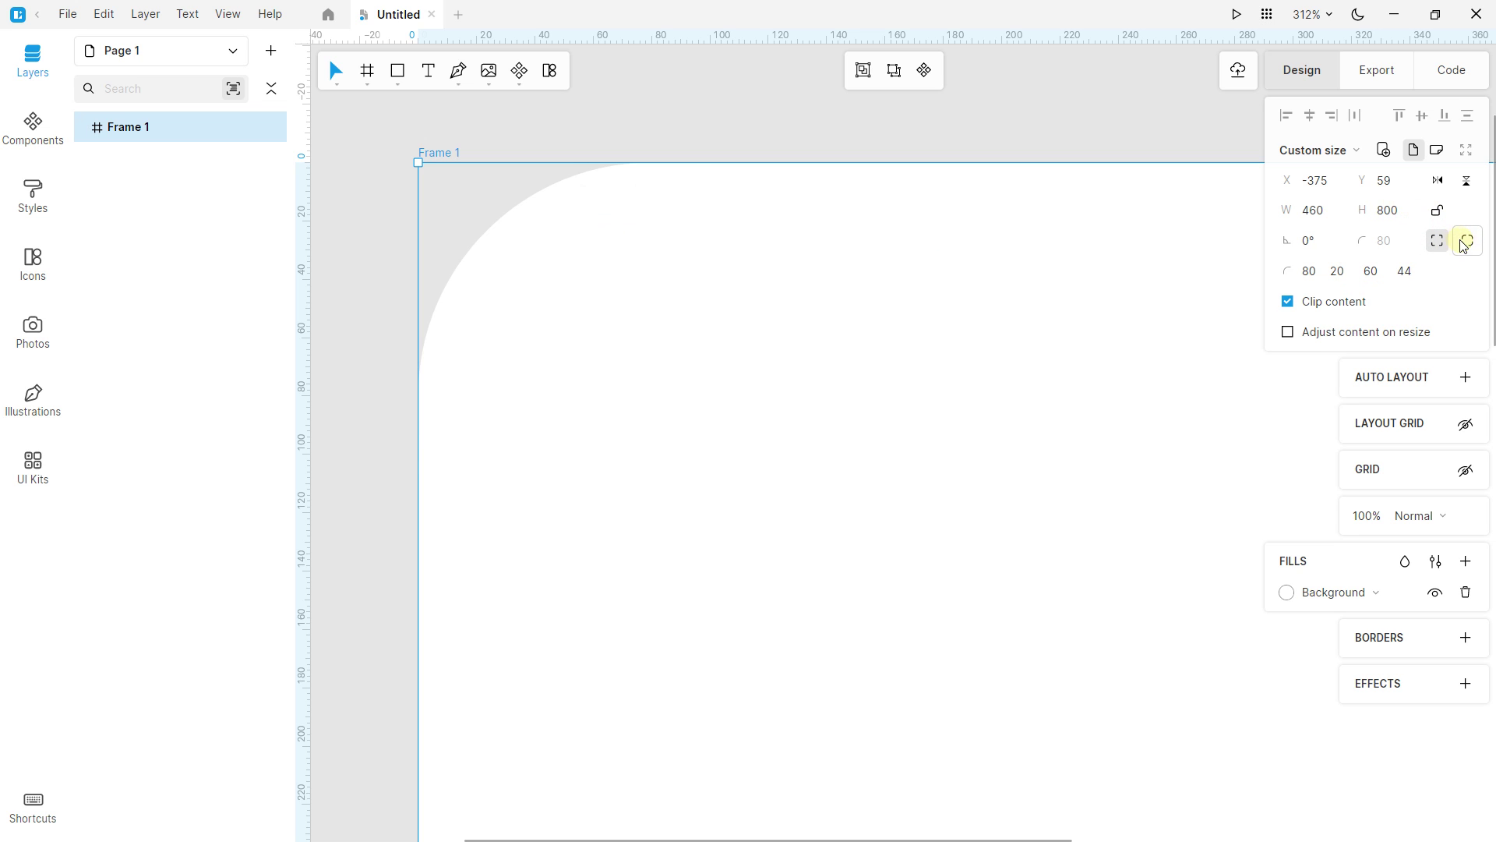
{"action": "left_click", "coordinate": [1436, 242]}
{"action": "left_click", "coordinate": [1436, 243]}
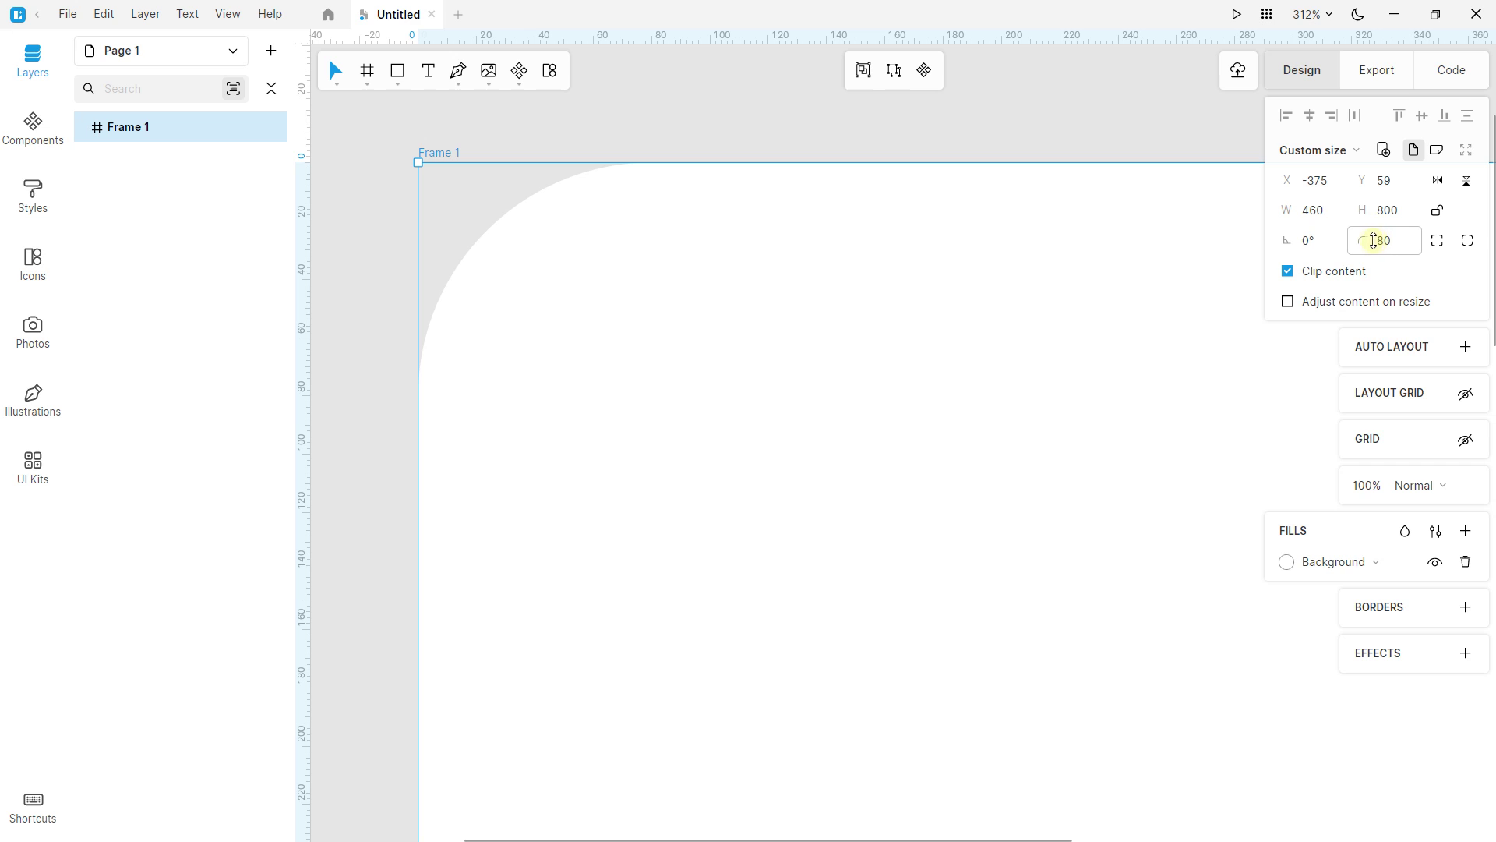
{"action": "key", "text": "Caps_Lock"}
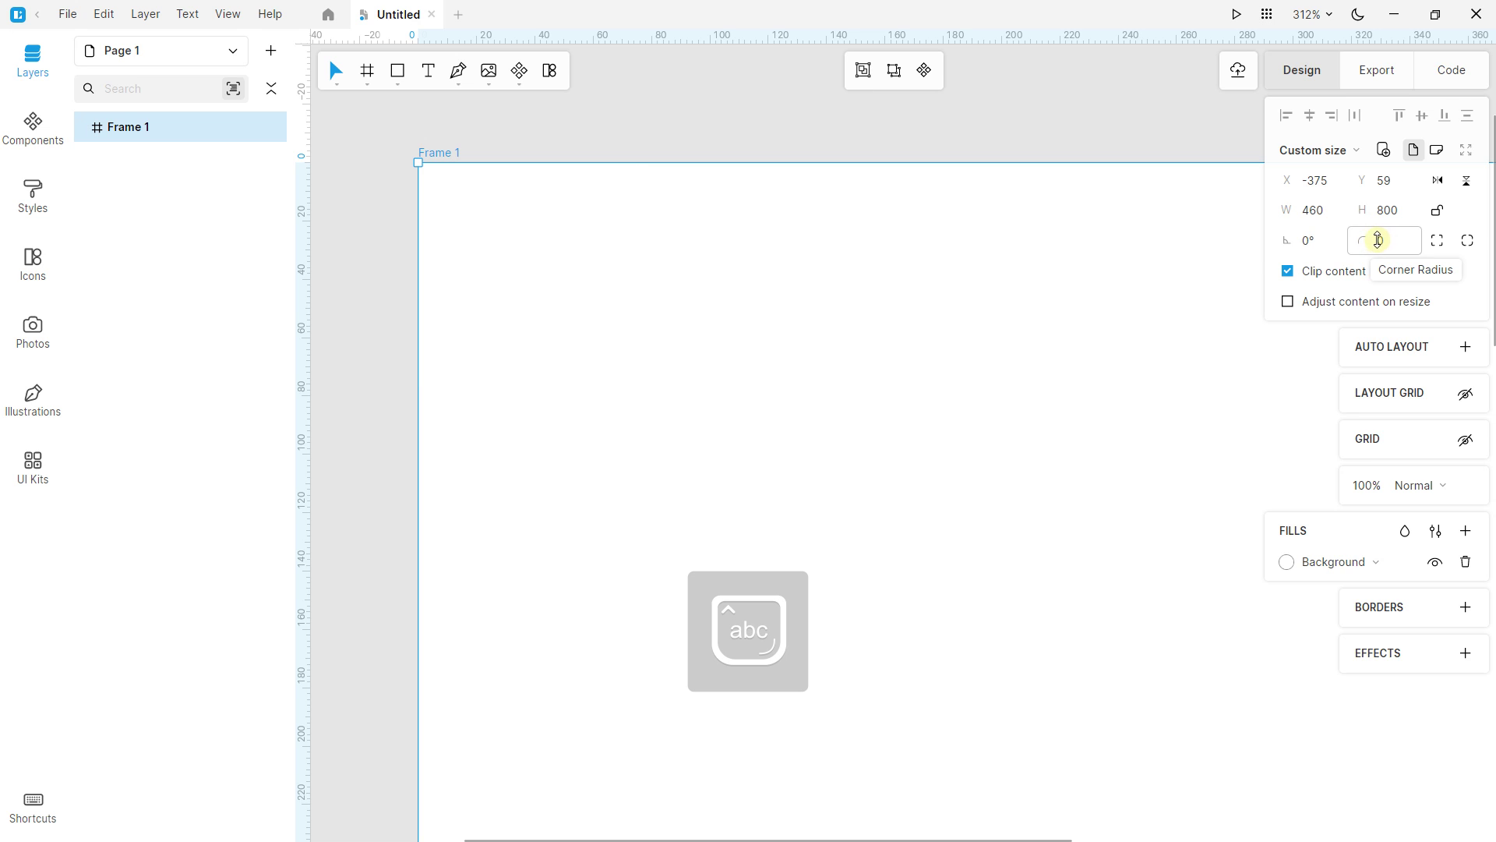
{"action": "key", "text": "Caps_Lock"}
{"action": "scroll", "coordinate": [1031, 332], "scroll_direction": "down", "scroll_amount": 7}
{"action": "left_click_drag", "start_coordinate": [1029, 382], "coordinate": [715, 265]}
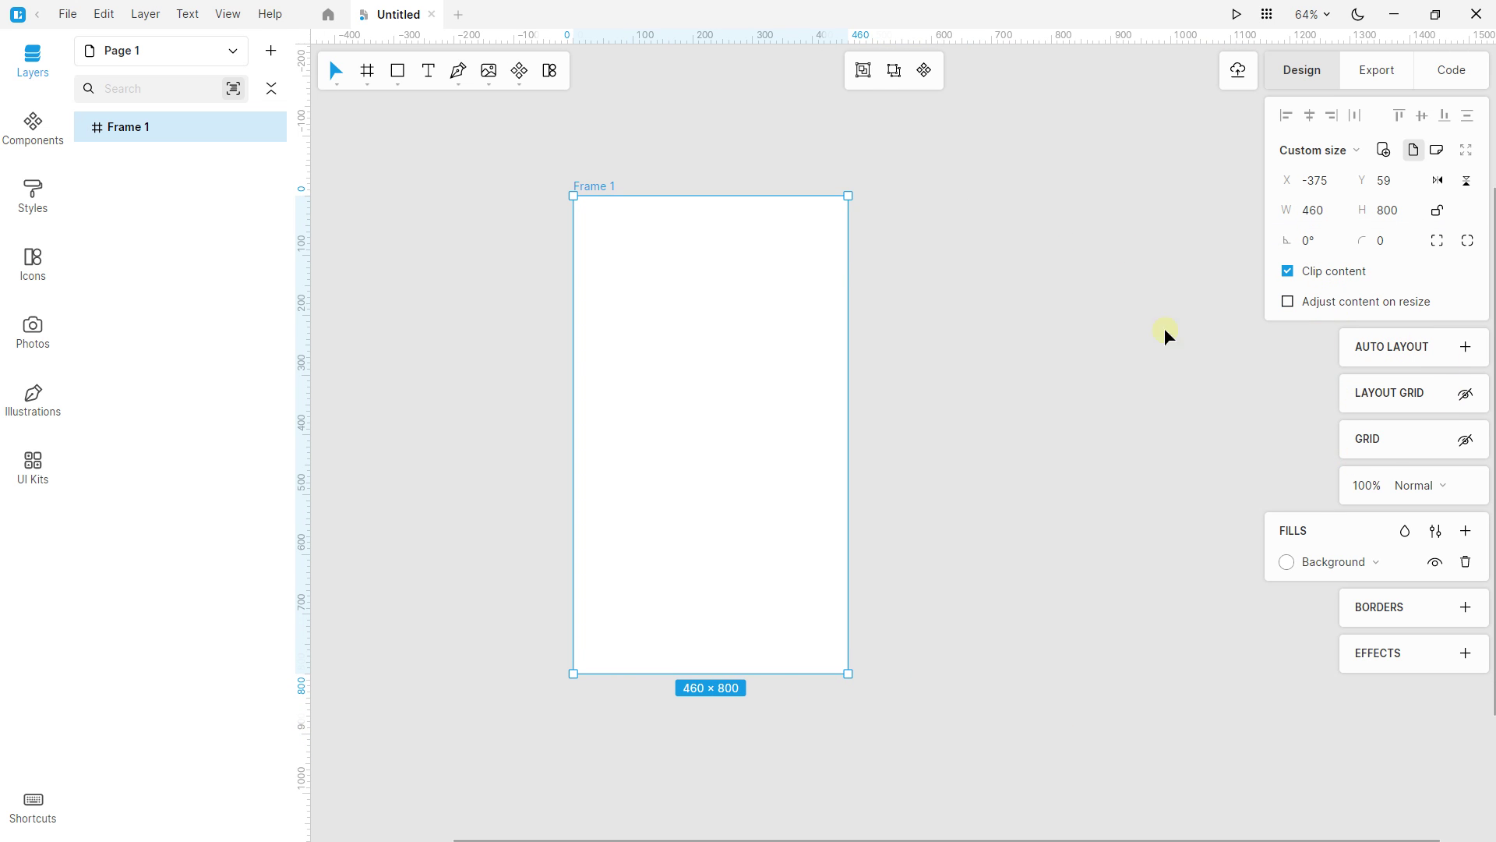
{"action": "scroll", "coordinate": [727, 316], "scroll_direction": "up", "scroll_amount": 1}
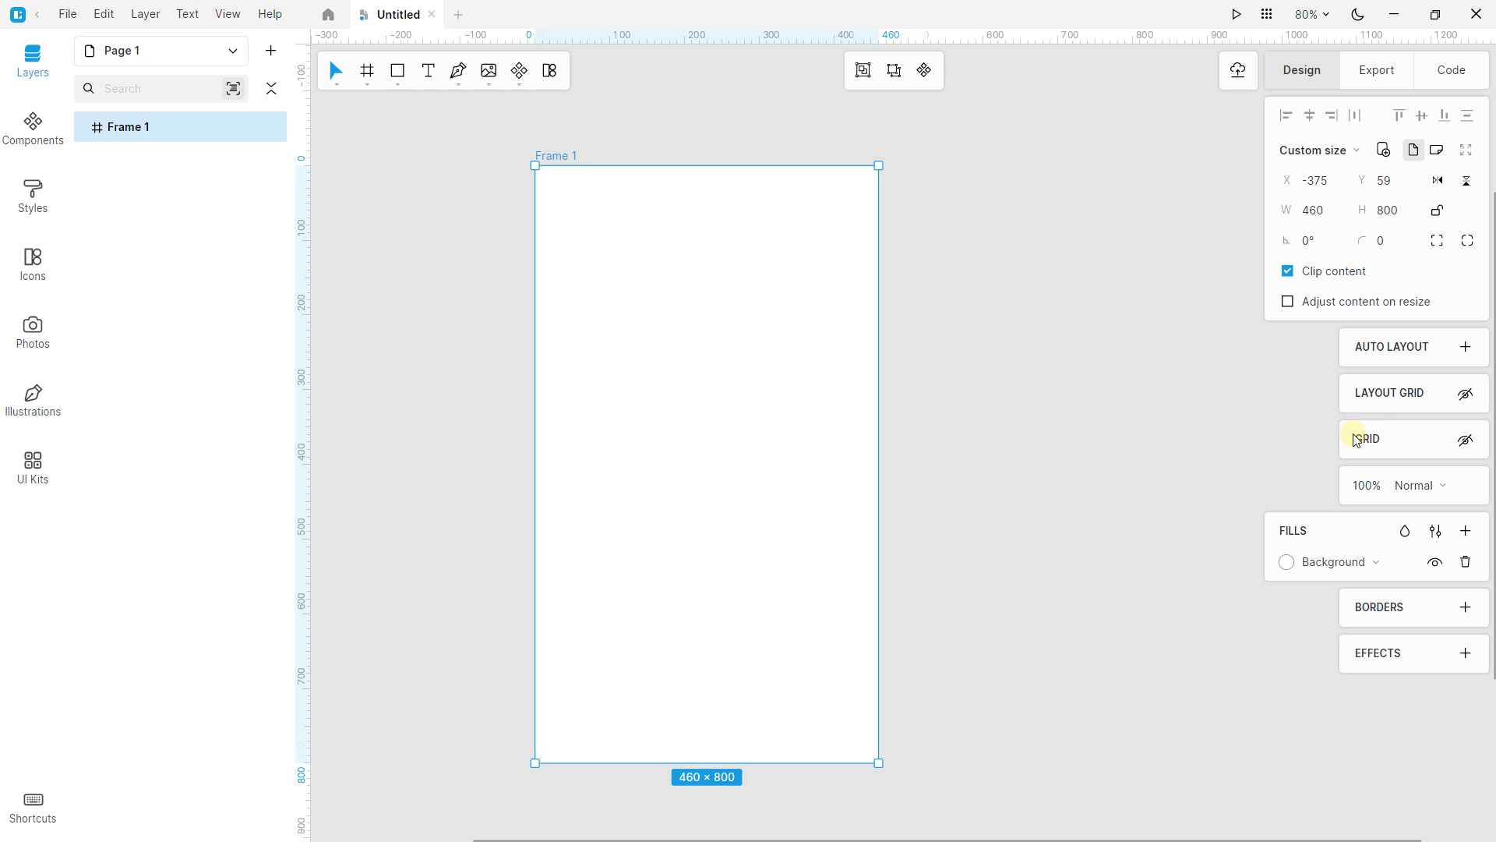
{"action": "left_click", "coordinate": [1465, 441]}
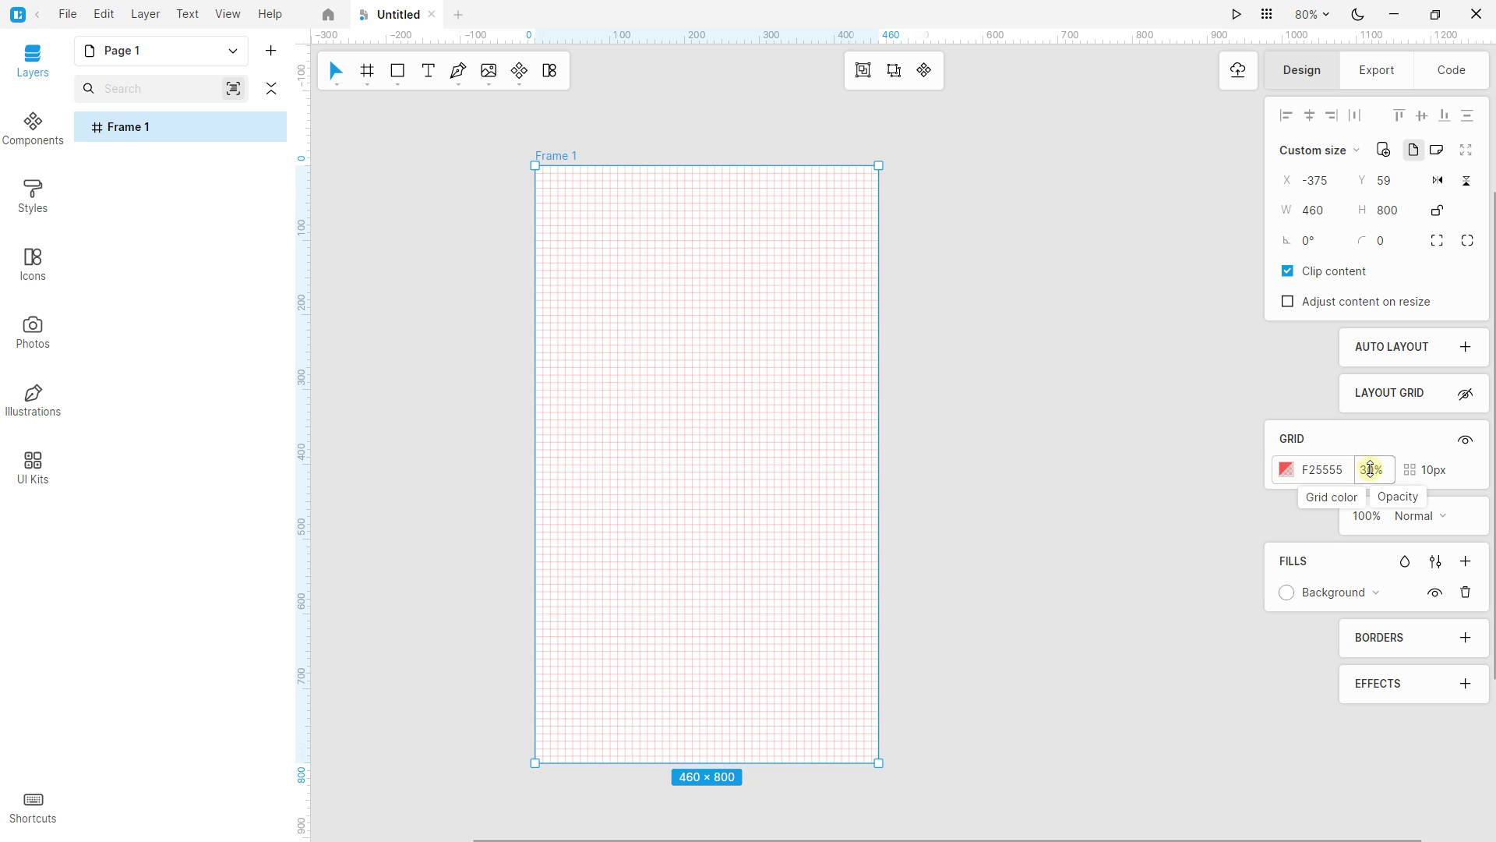
{"action": "left_click_drag", "start_coordinate": [1443, 467], "coordinate": [1442, 437]}
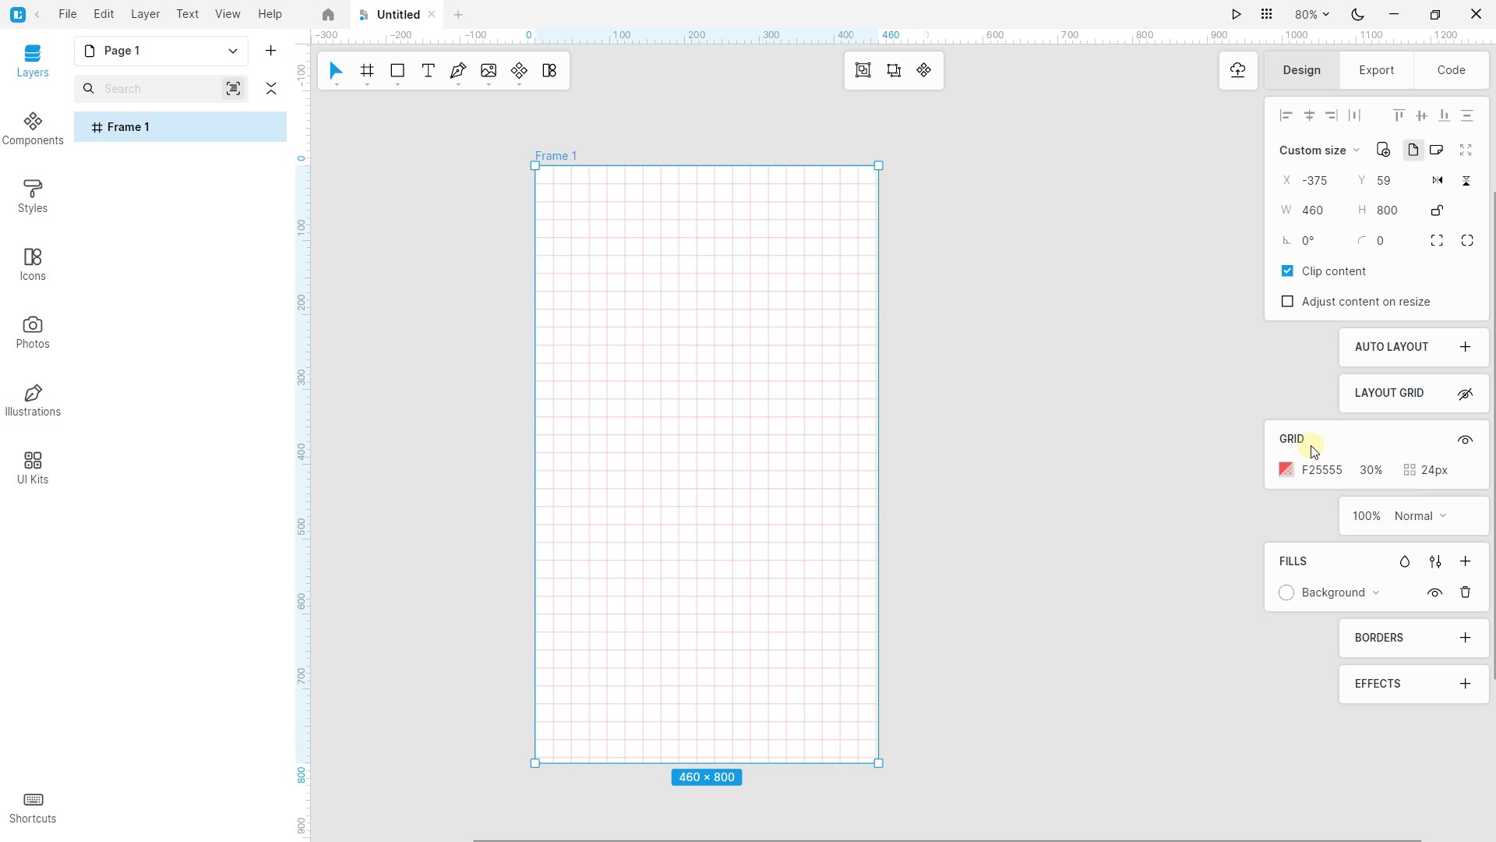
{"action": "left_click", "coordinate": [1467, 443]}
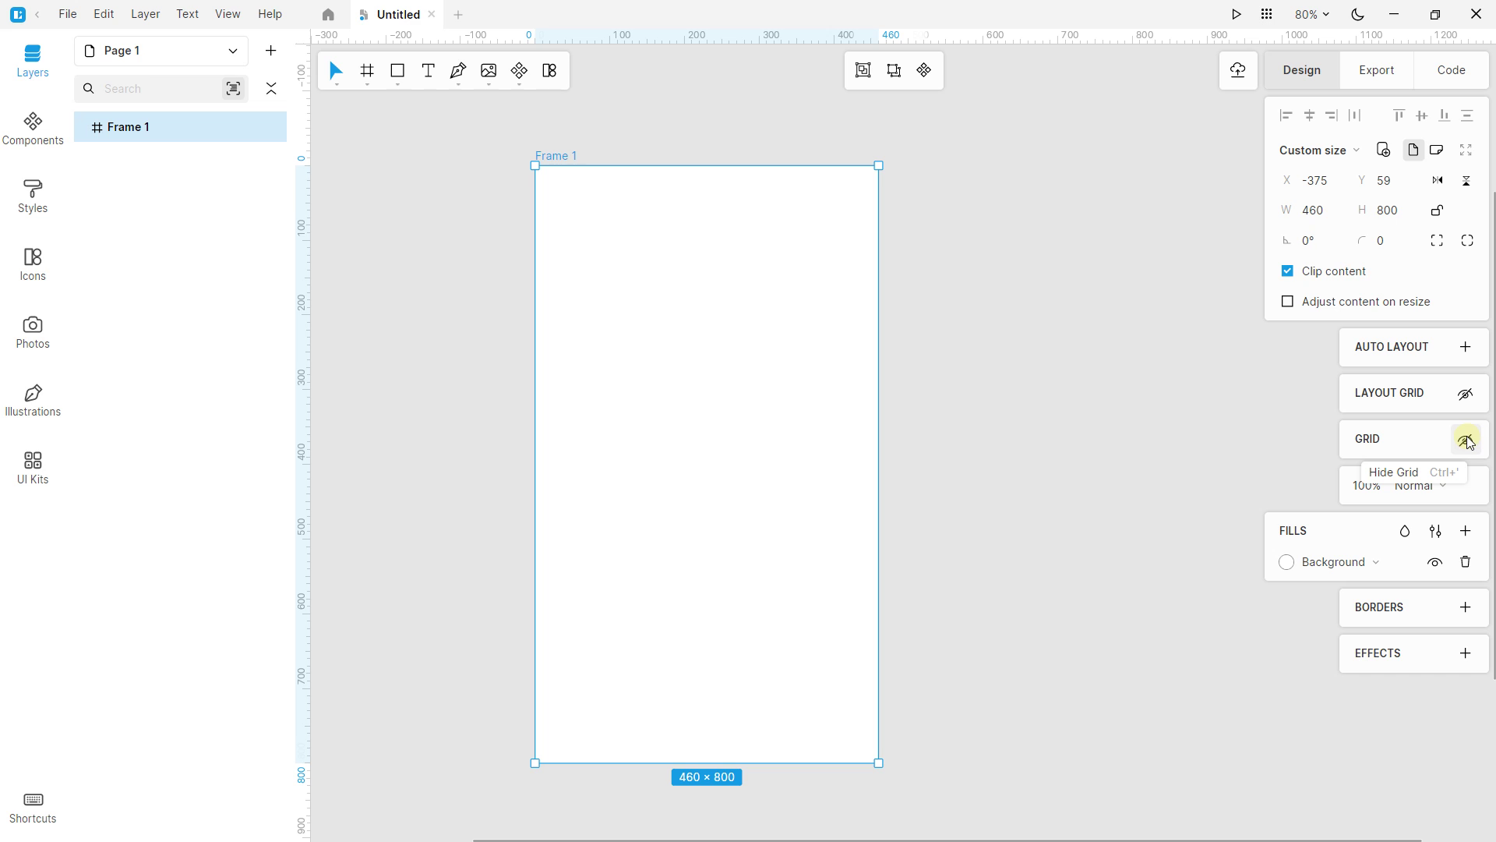
Step: Turn on Frame 1's column grid with 4 centred 60px columns and 20px gutters
{"action": "left_click", "coordinate": [1466, 394]}
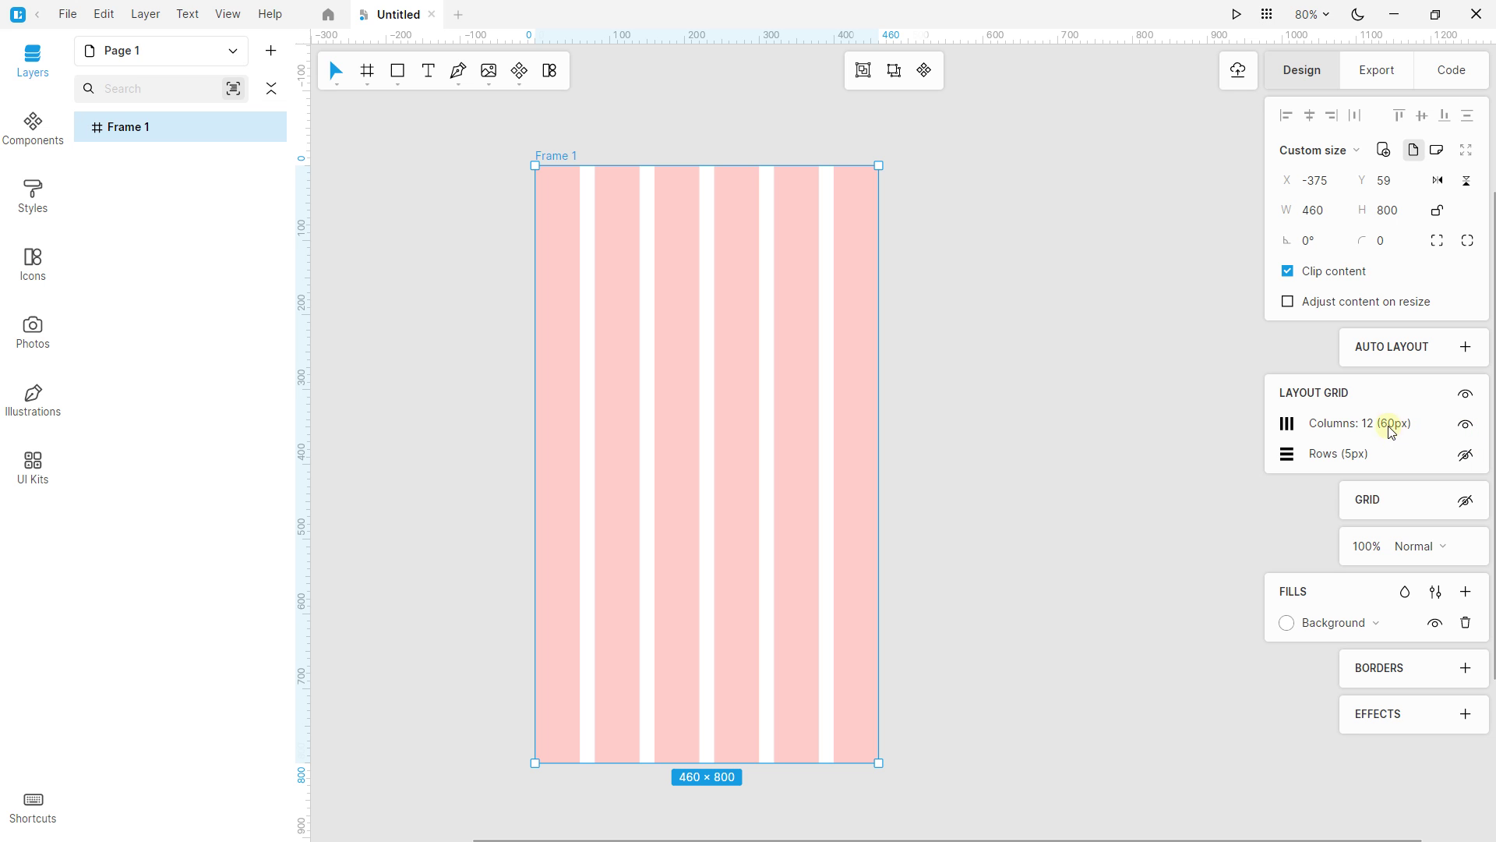
{"action": "left_click", "coordinate": [1287, 424]}
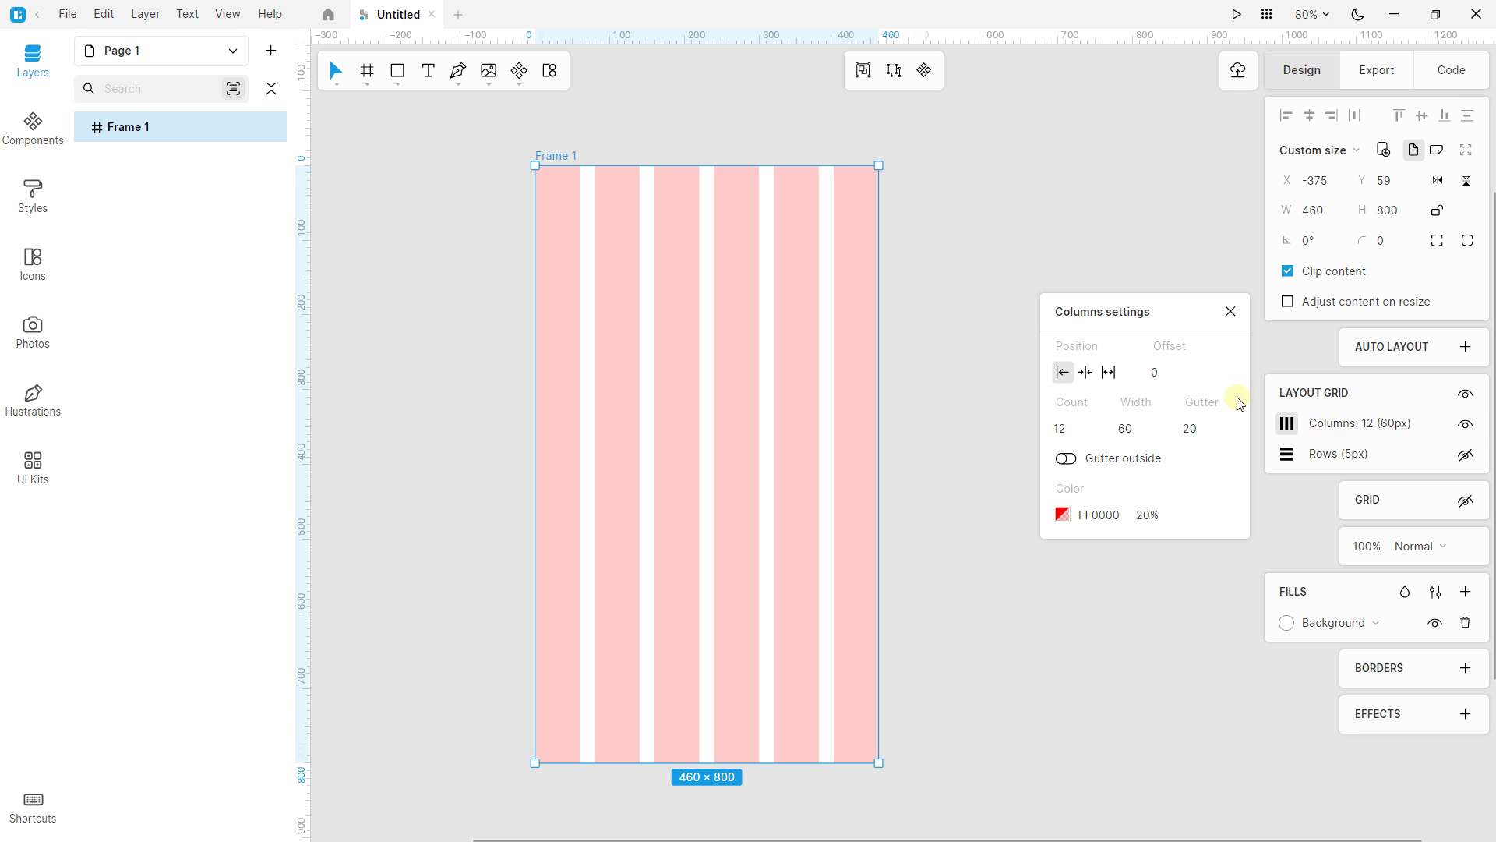
{"action": "double_click", "coordinate": [1086, 428]}
{"action": "type", "text": "6"}
{"action": "key", "text": "BackSpace"}
{"action": "type", "text": "4"}
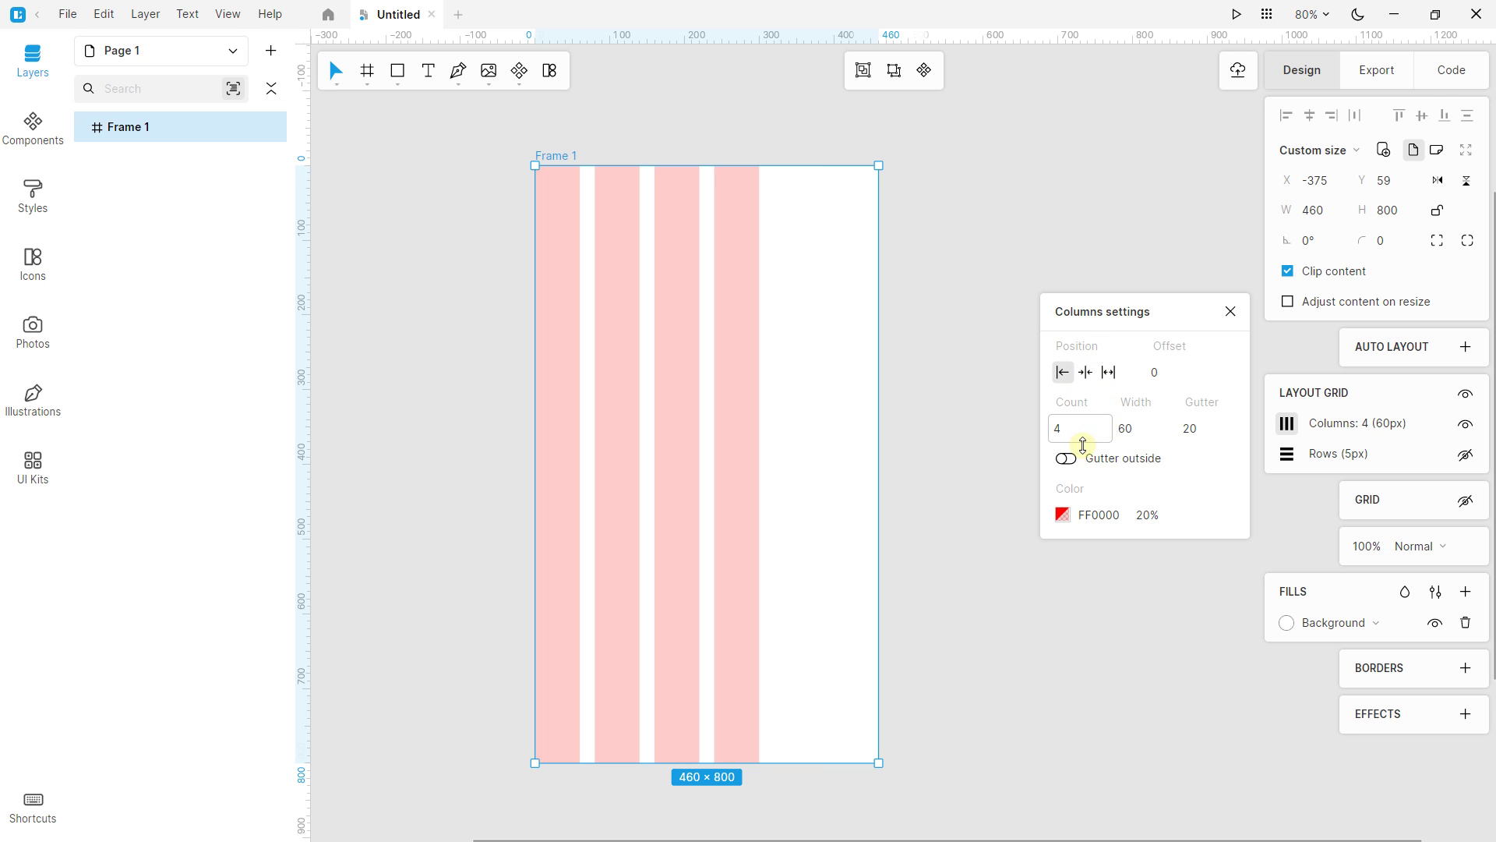
{"action": "left_click", "coordinate": [1064, 387]}
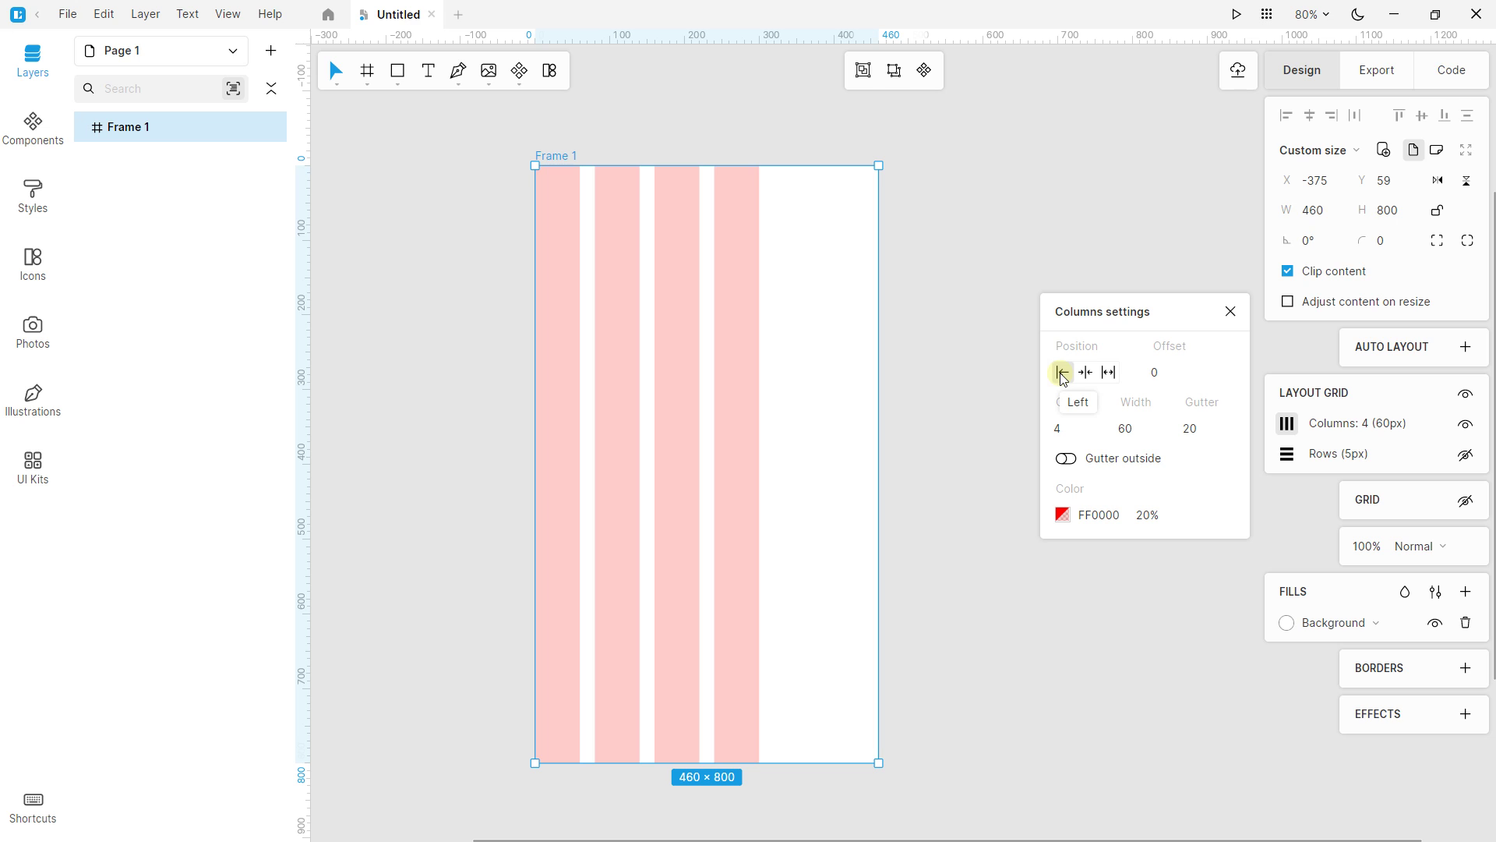
{"action": "left_click", "coordinate": [1085, 374]}
{"action": "left_click", "coordinate": [1110, 373]}
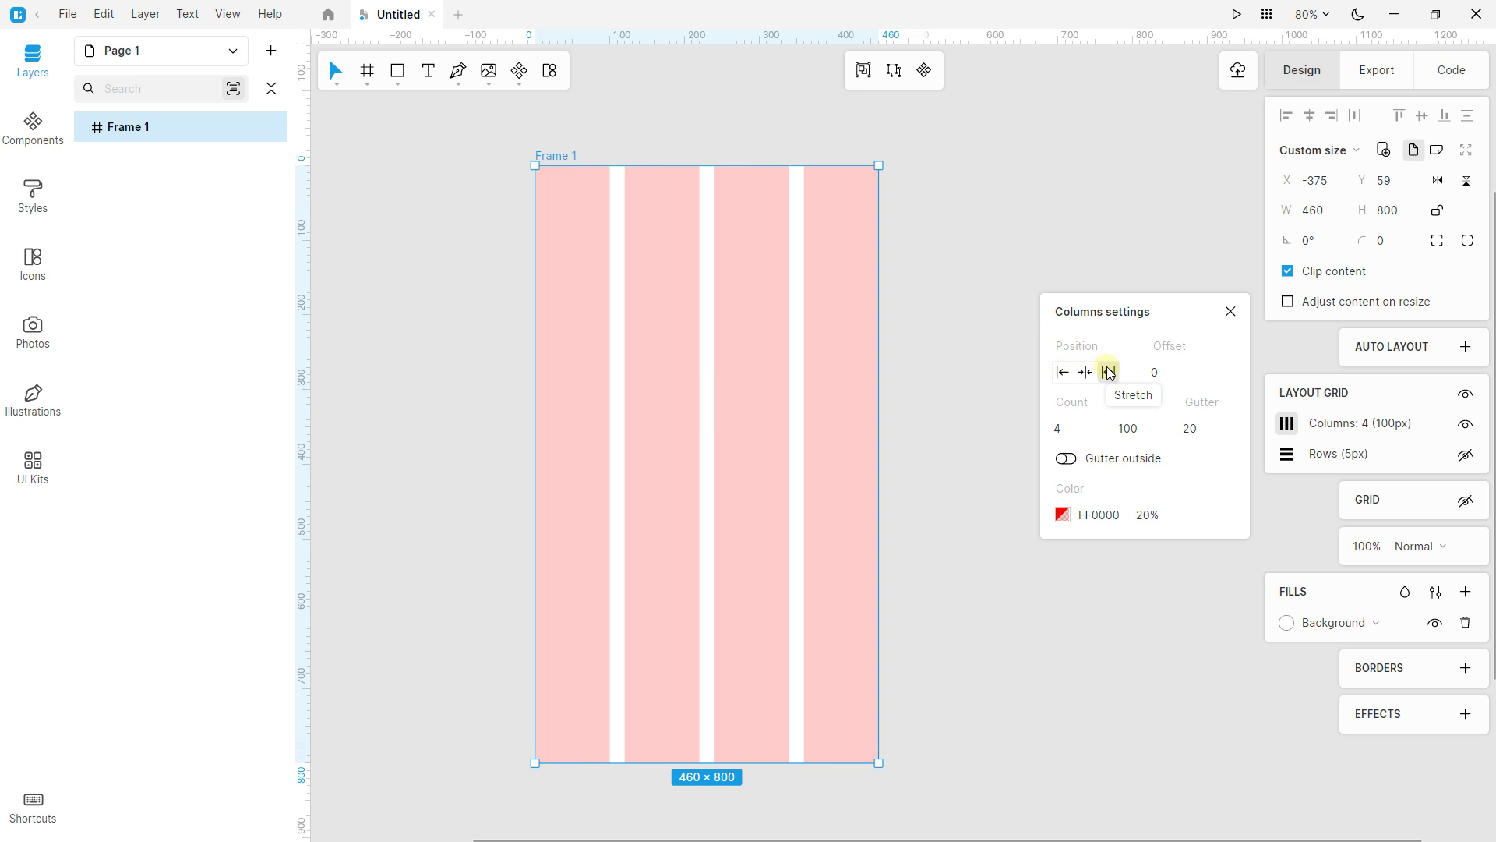
{"action": "left_click", "coordinate": [1088, 375]}
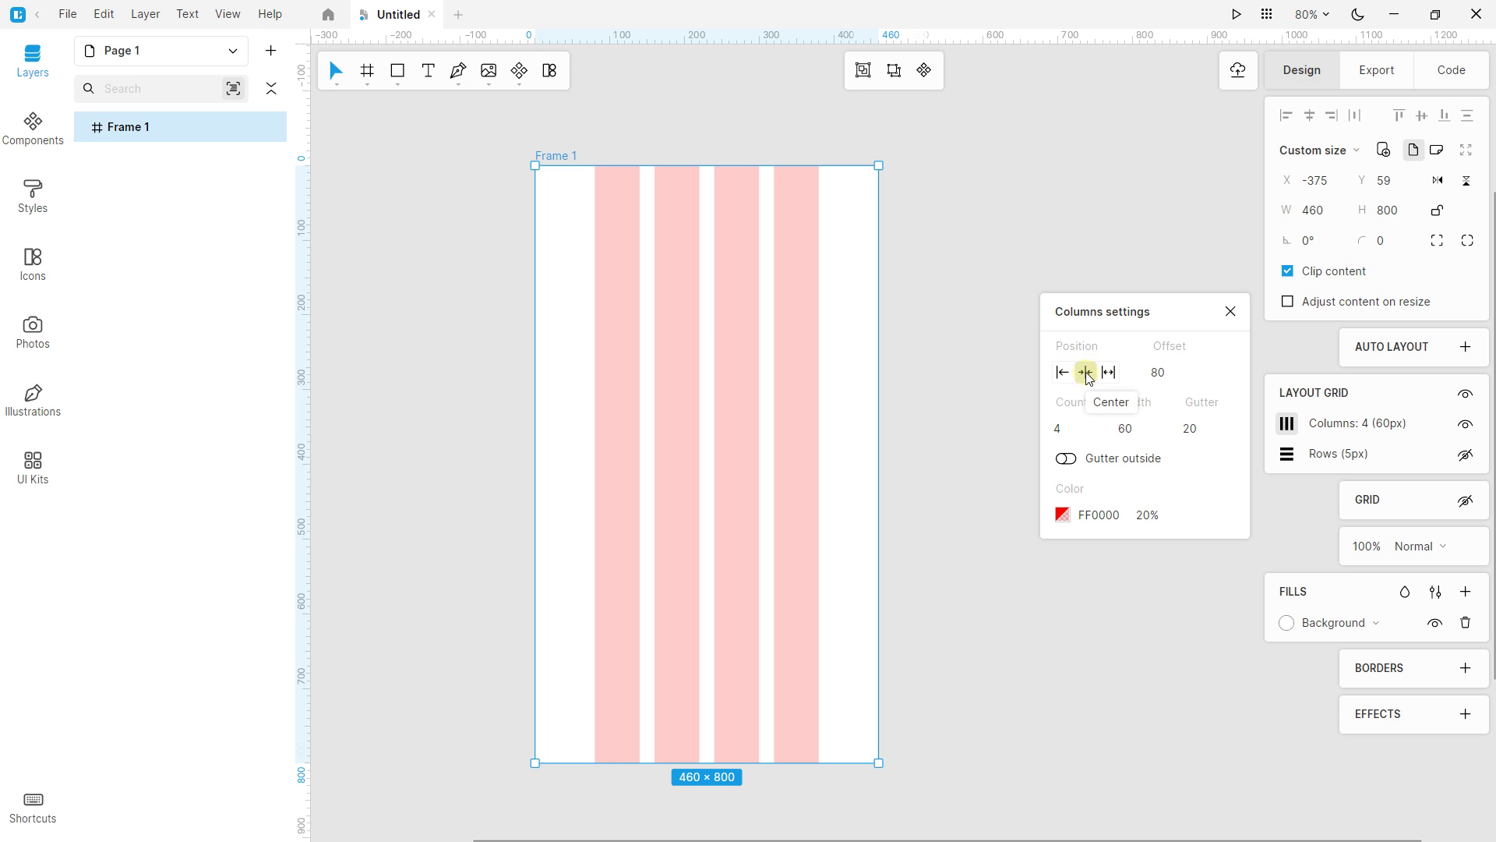
Step: Tune the column grid to 4 stretched 100px columns with wider gutters
{"action": "left_click_drag", "start_coordinate": [1136, 430], "coordinate": [1153, 388]}
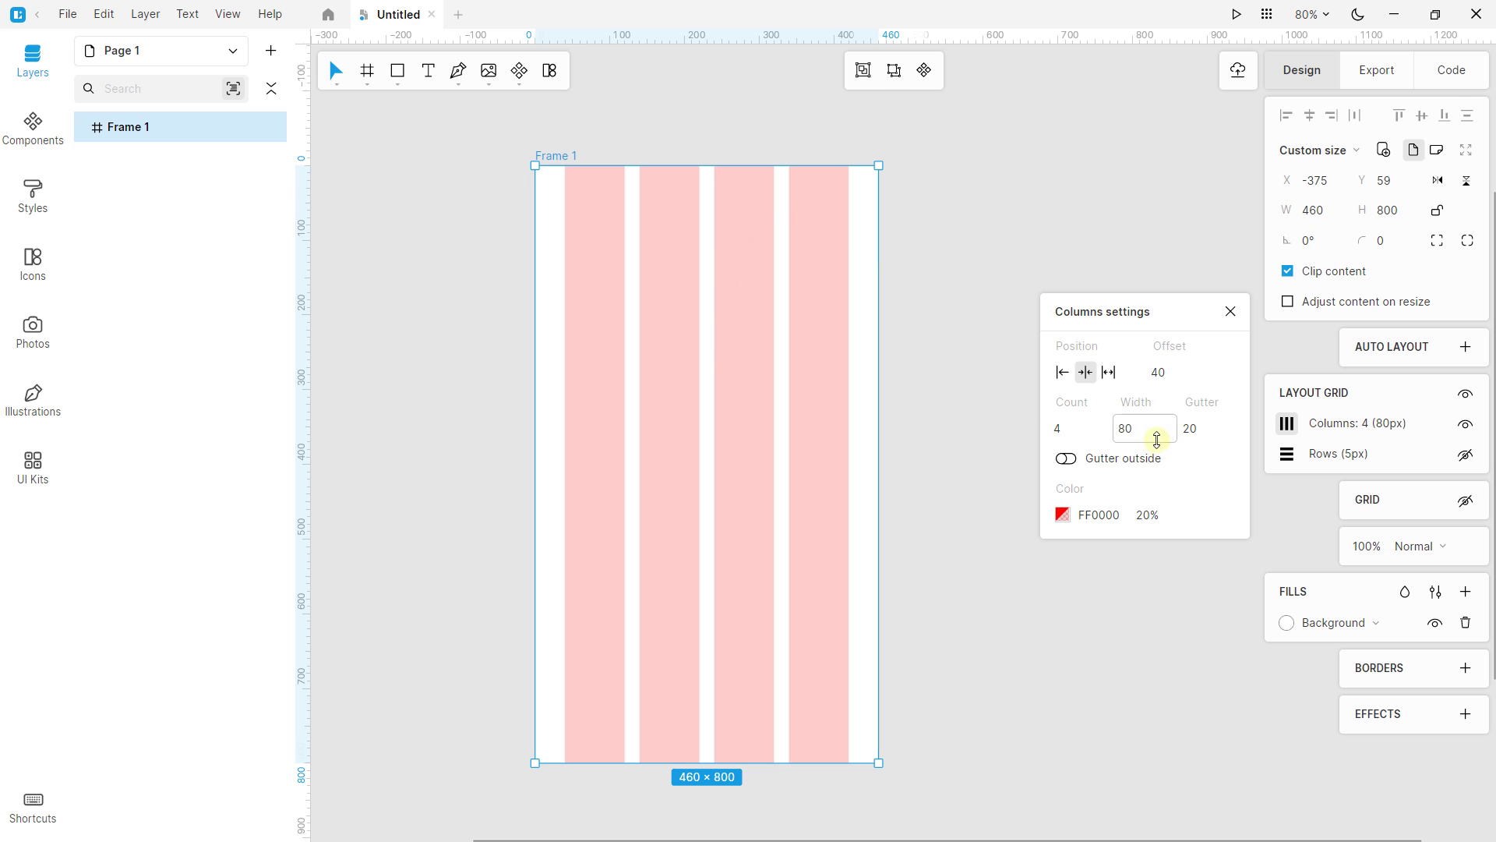
{"action": "left_click", "coordinate": [1107, 373]}
{"action": "left_click", "coordinate": [1086, 372]}
{"action": "left_click_drag", "start_coordinate": [1171, 346], "coordinate": [1188, 388]}
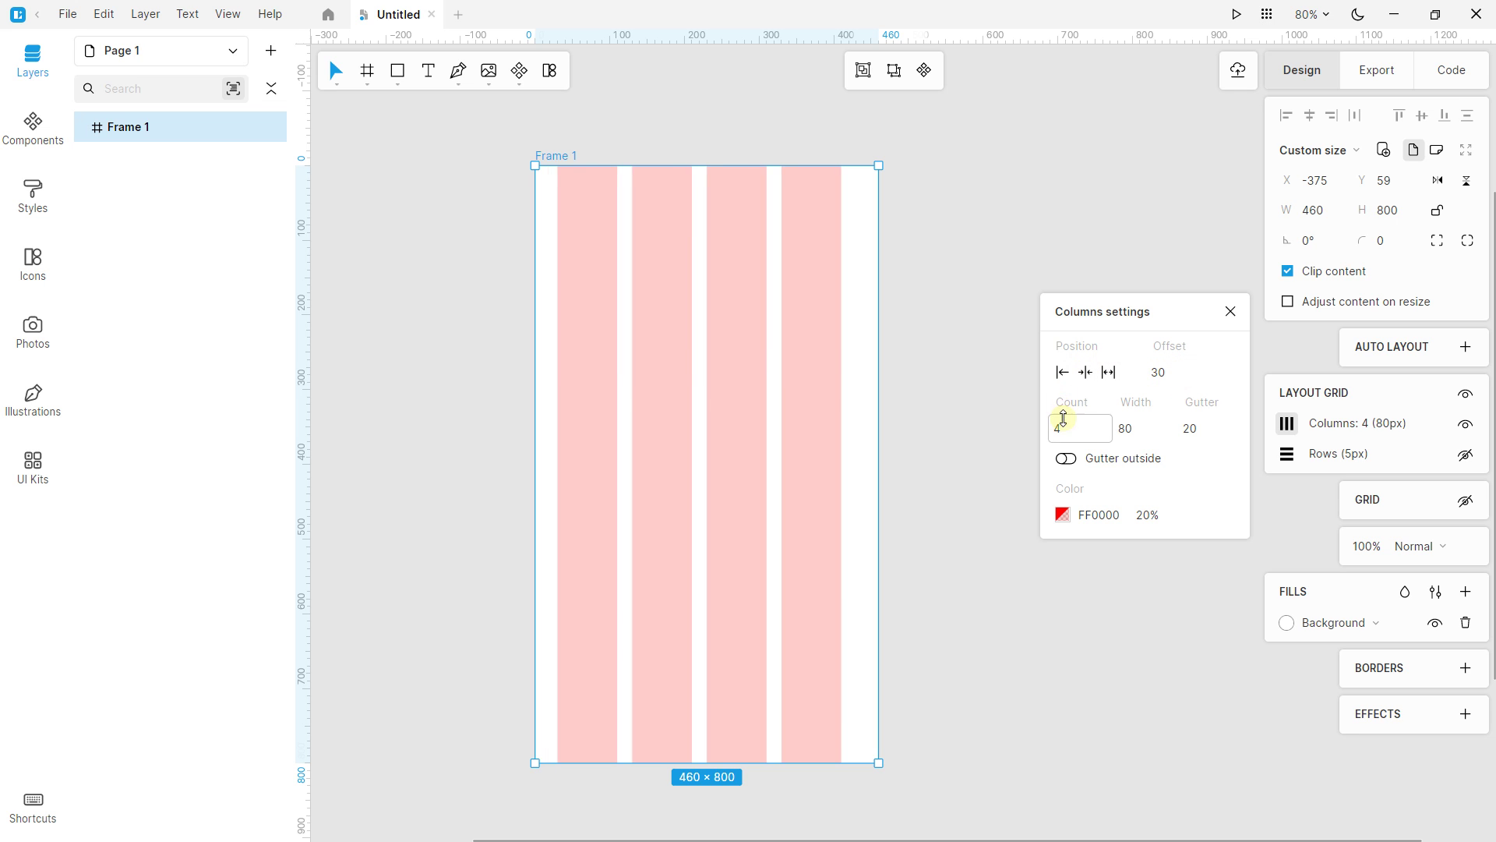
{"action": "left_click", "coordinate": [1108, 373]}
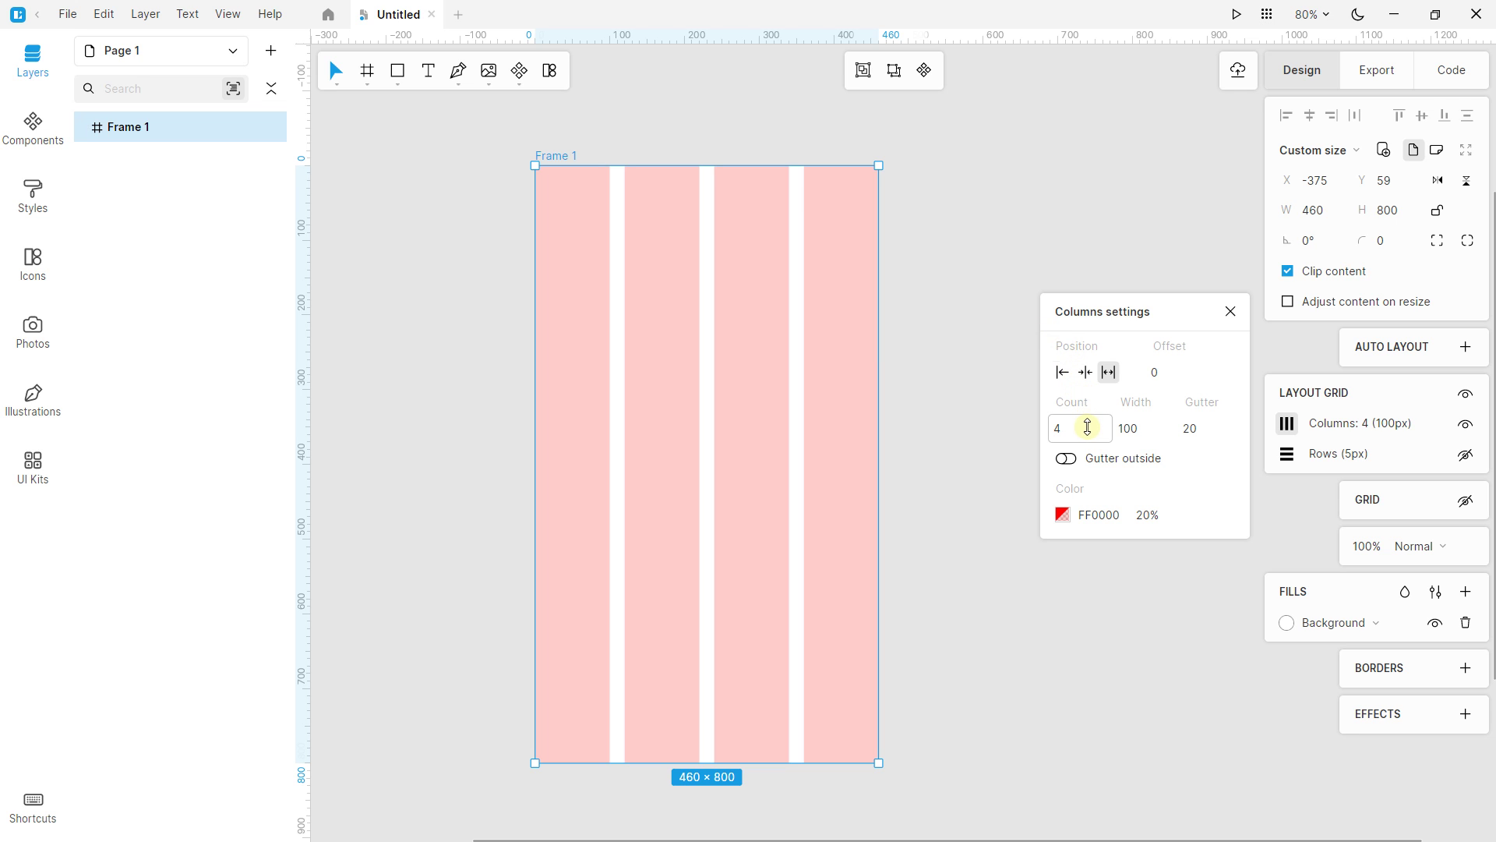
{"action": "mouse_move", "coordinate": [1206, 430]}
{"action": "left_mouse_down"}
{"action": "mouse_move", "coordinate": [1205, 405]}
{"action": "mouse_move", "coordinate": [1209, 426]}
{"action": "left_mouse_up"}
Step: Toggle Gutter outside on and off, close column settings, and hide the column grid
{"action": "left_click", "coordinate": [1071, 460]}
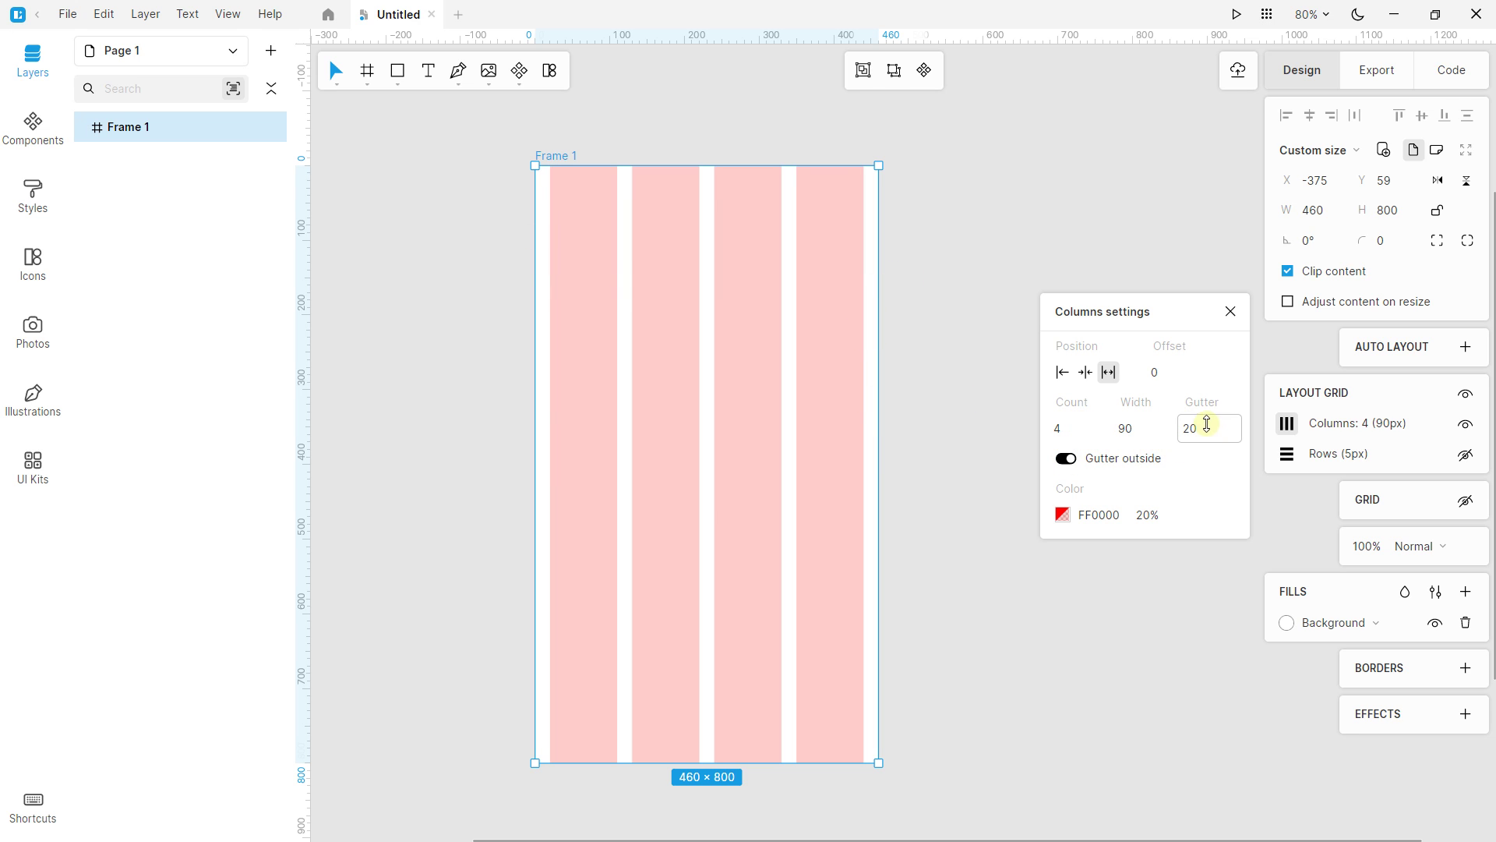
{"action": "left_click", "coordinate": [1065, 463]}
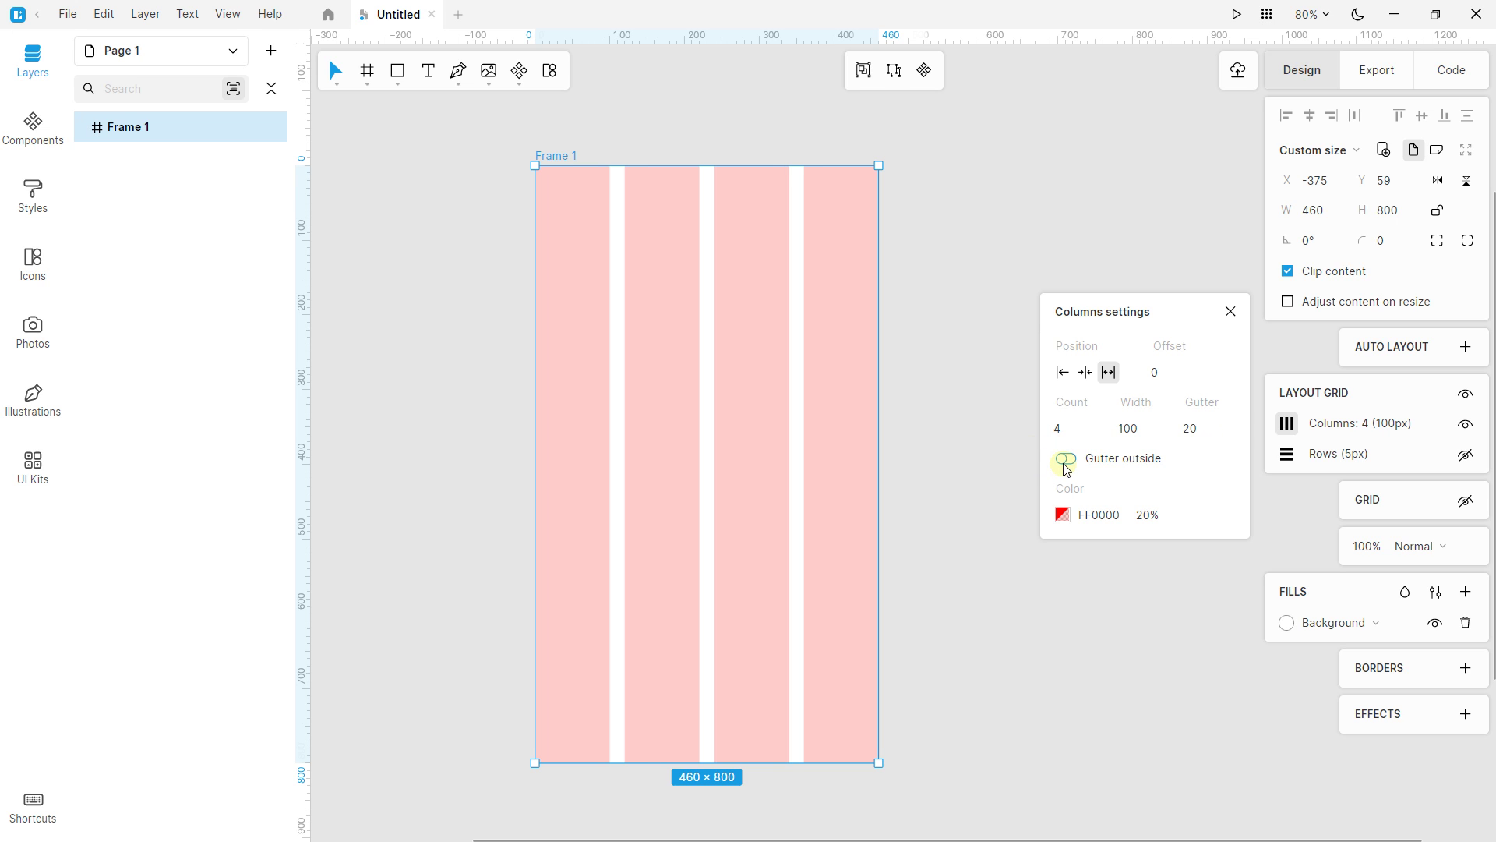
{"action": "left_click", "coordinate": [1230, 314]}
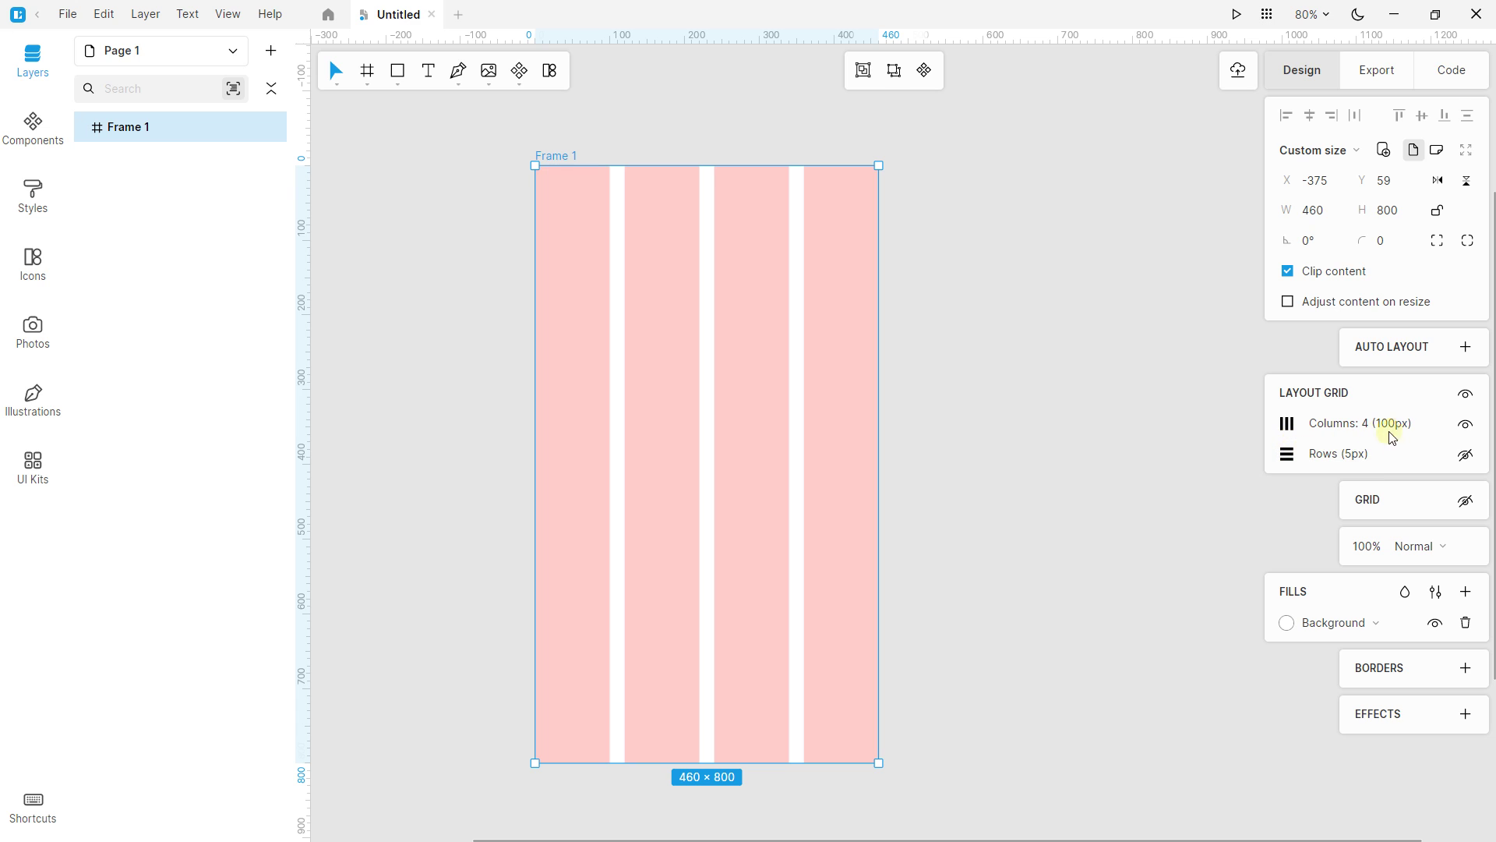
{"action": "left_click", "coordinate": [1466, 426]}
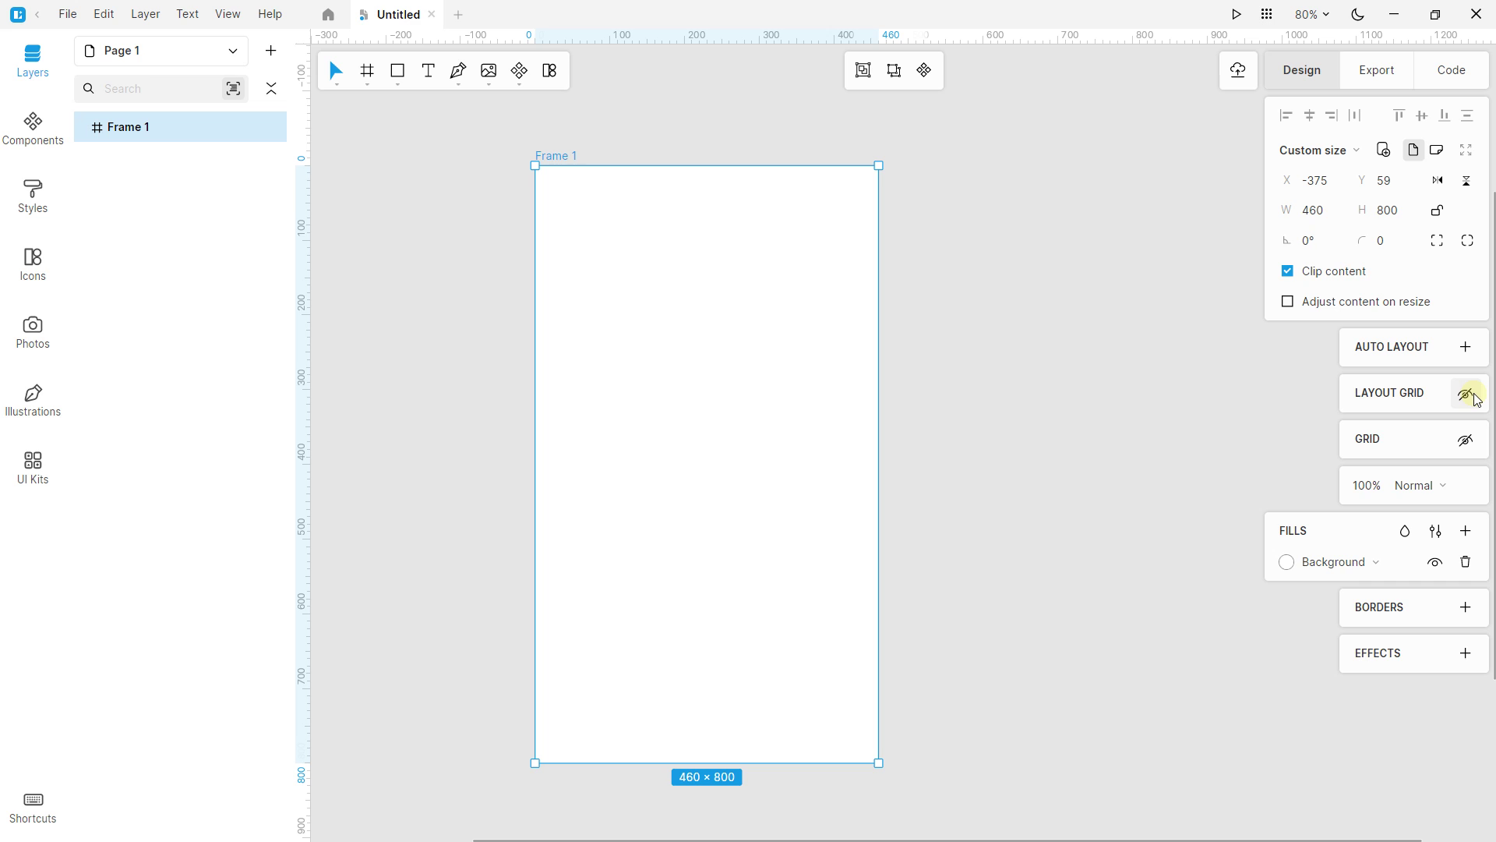
Step: Show a row grid instead of columns: 20px rows, 8px gutter, all horizontal lines drawn
{"action": "left_click", "coordinate": [1466, 393]}
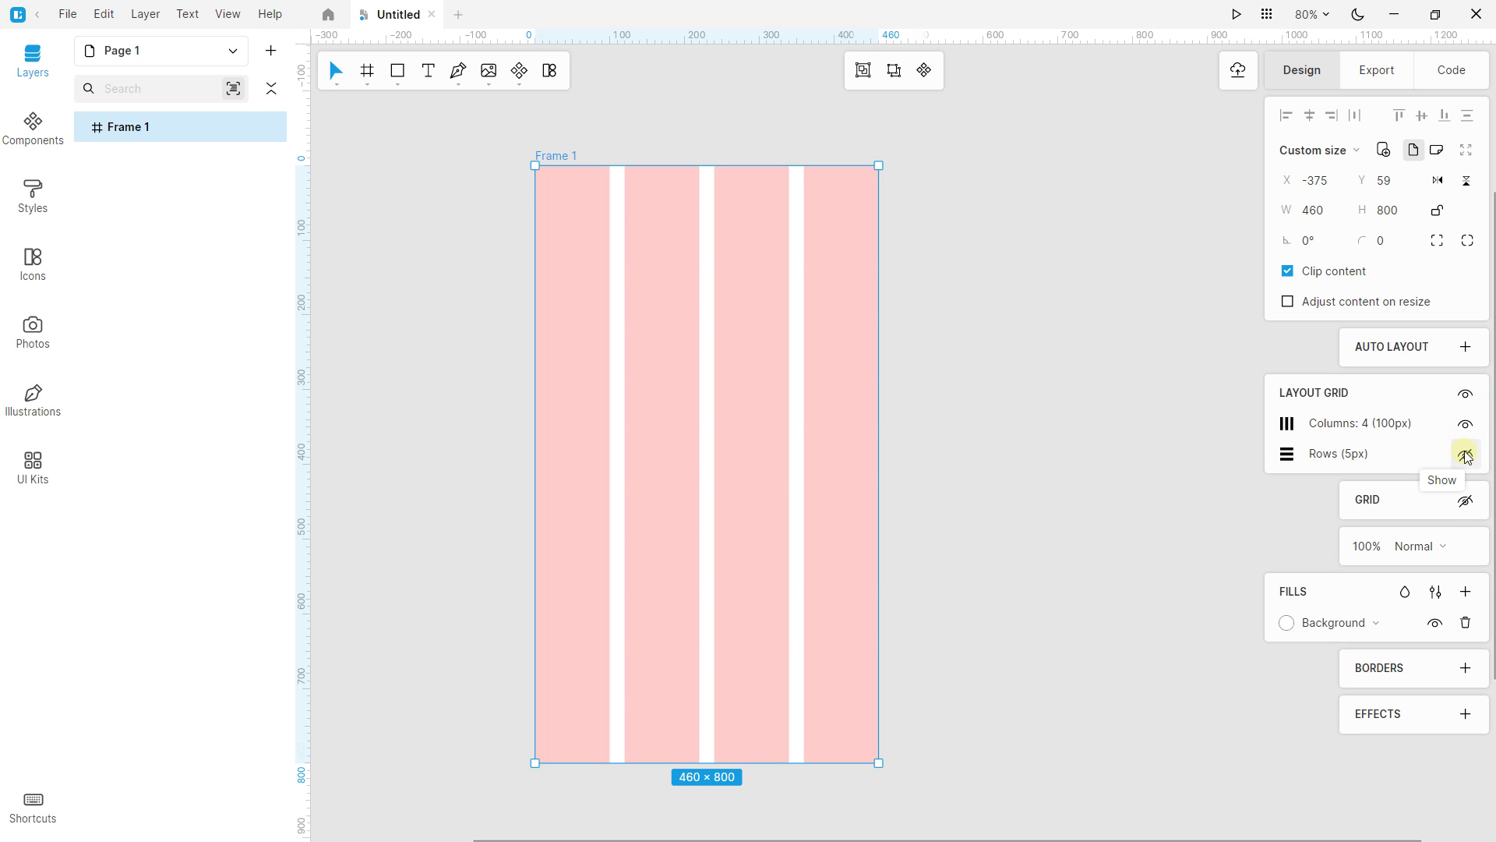
{"action": "left_click", "coordinate": [1467, 457]}
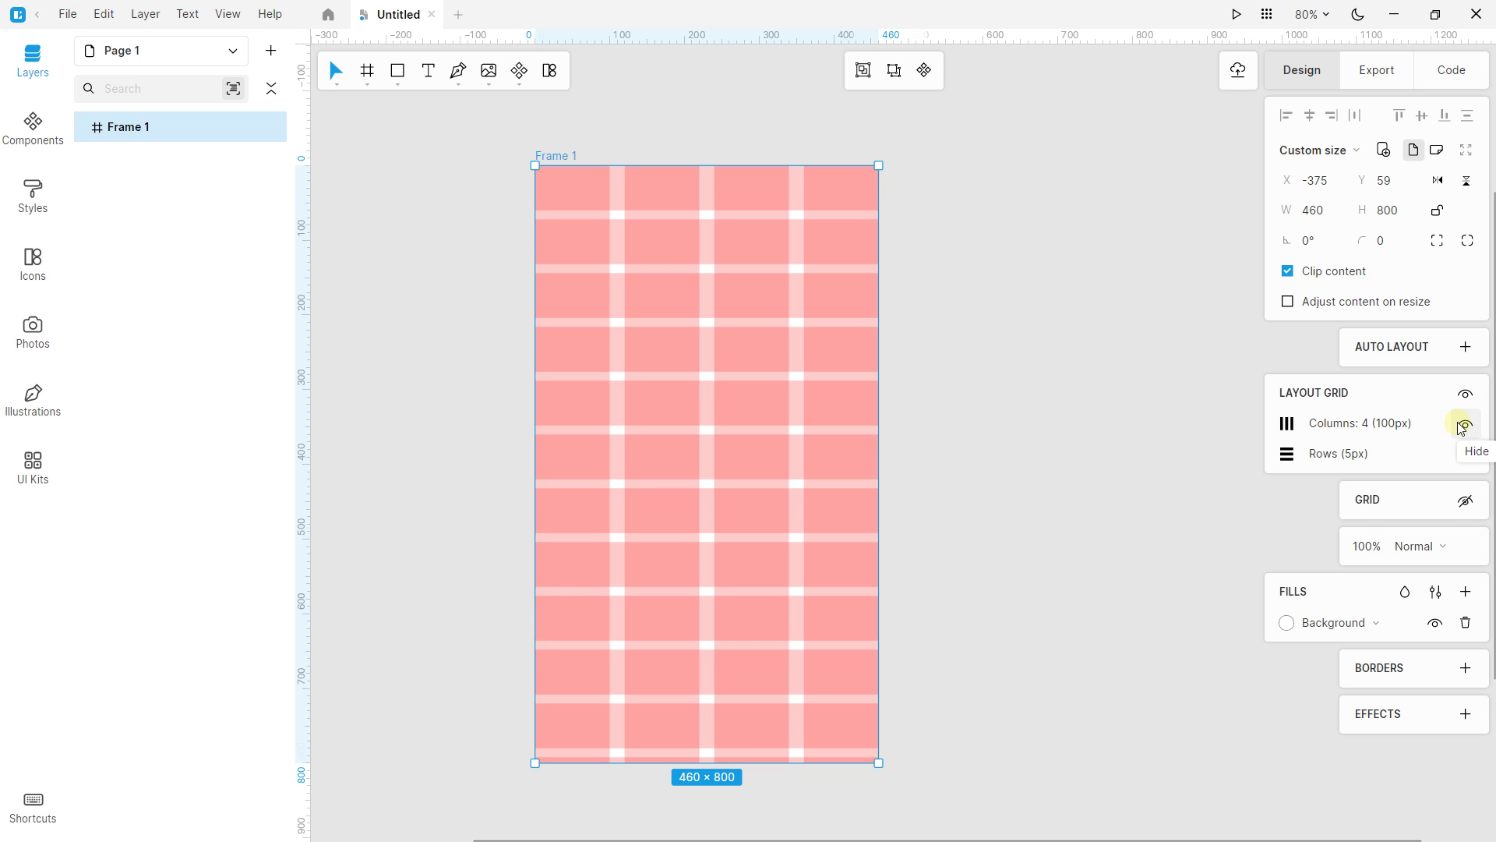
{"action": "left_click", "coordinate": [1463, 425]}
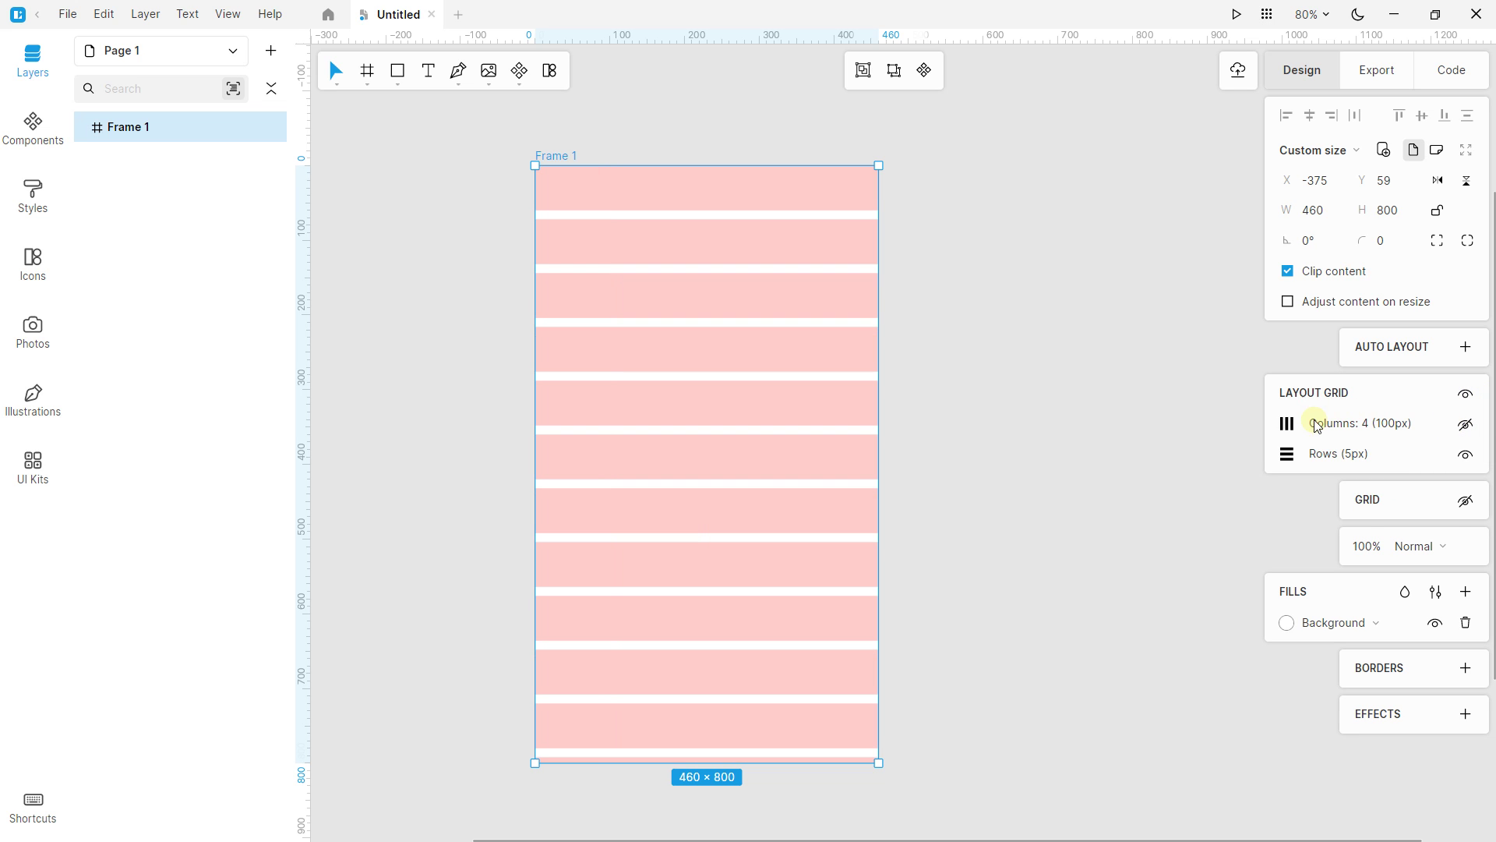
{"action": "left_click", "coordinate": [1288, 453]}
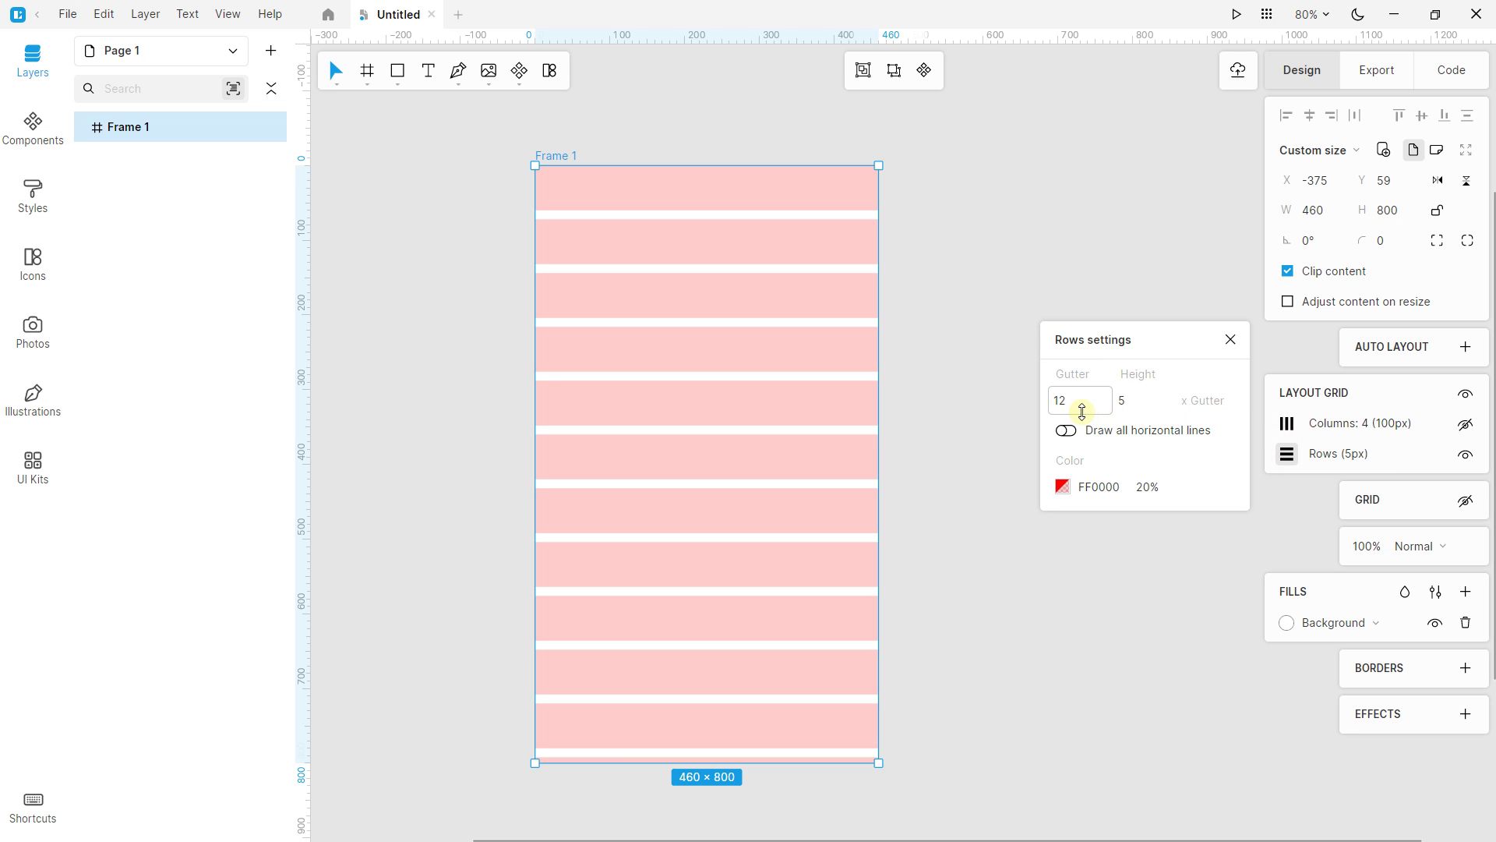
{"action": "left_click_drag", "start_coordinate": [1079, 406], "coordinate": [1152, 394]}
{"action": "double_click", "coordinate": [1130, 401]}
{"action": "type", "text": "16"}
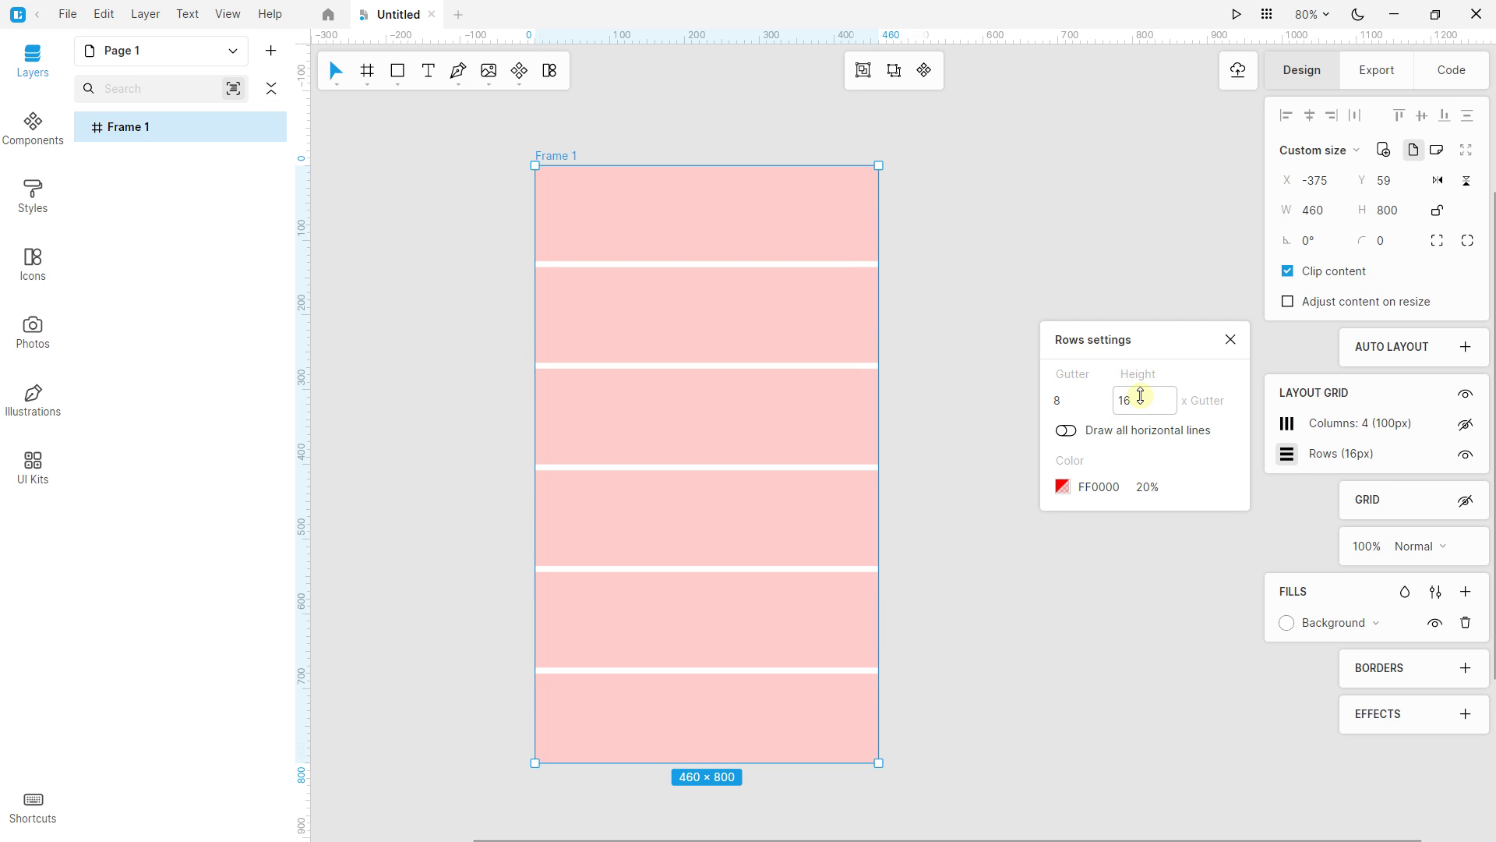
{"action": "mouse_move", "coordinate": [1142, 397]}
{"action": "left_mouse_down"}
{"action": "mouse_move", "coordinate": [1146, 410]}
{"action": "mouse_move", "coordinate": [1145, 385]}
{"action": "left_mouse_up"}
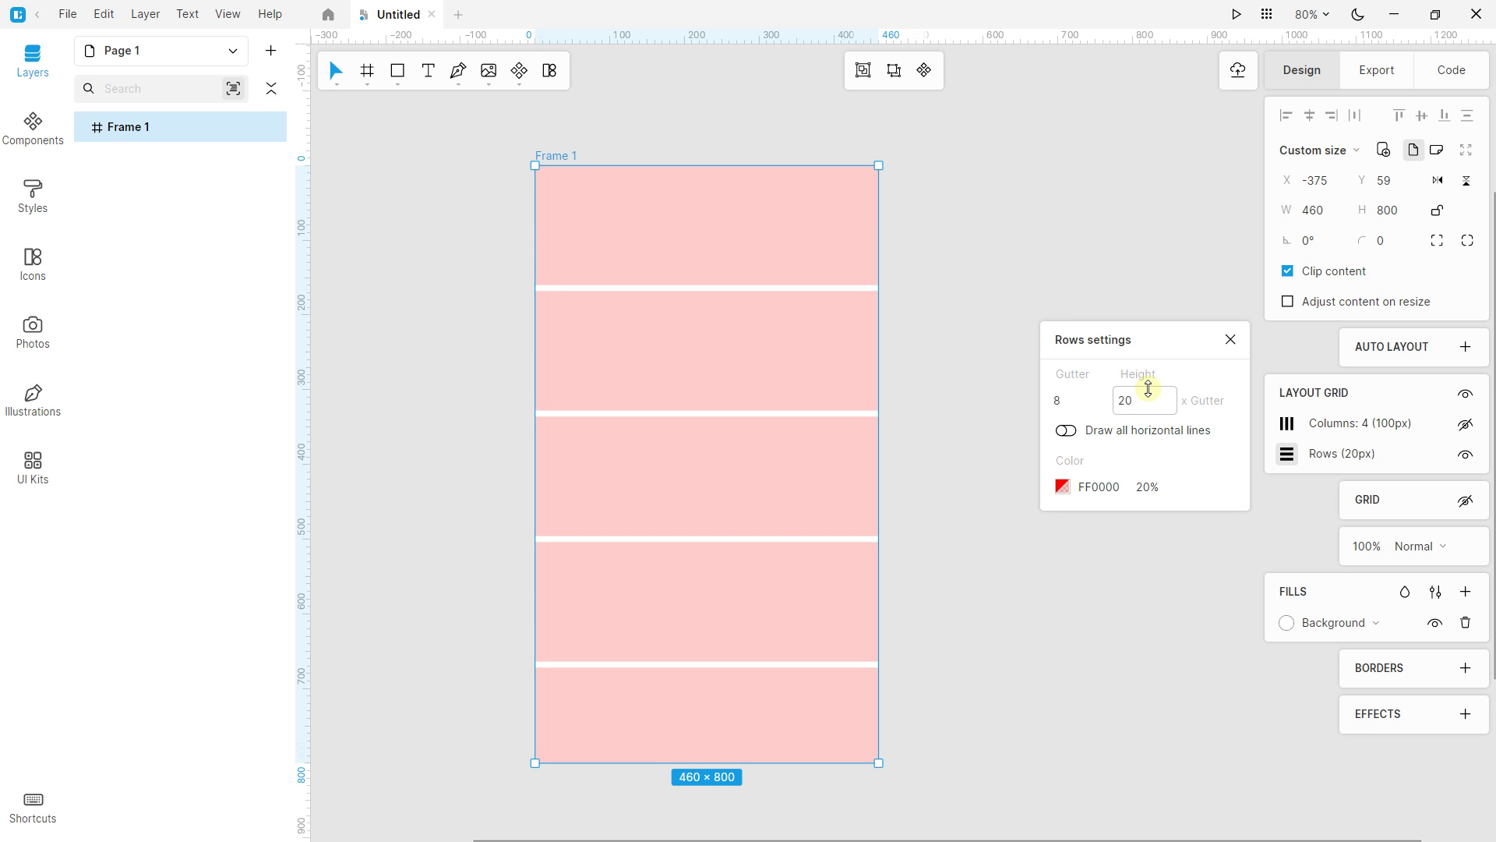
{"action": "left_click", "coordinate": [1067, 431]}
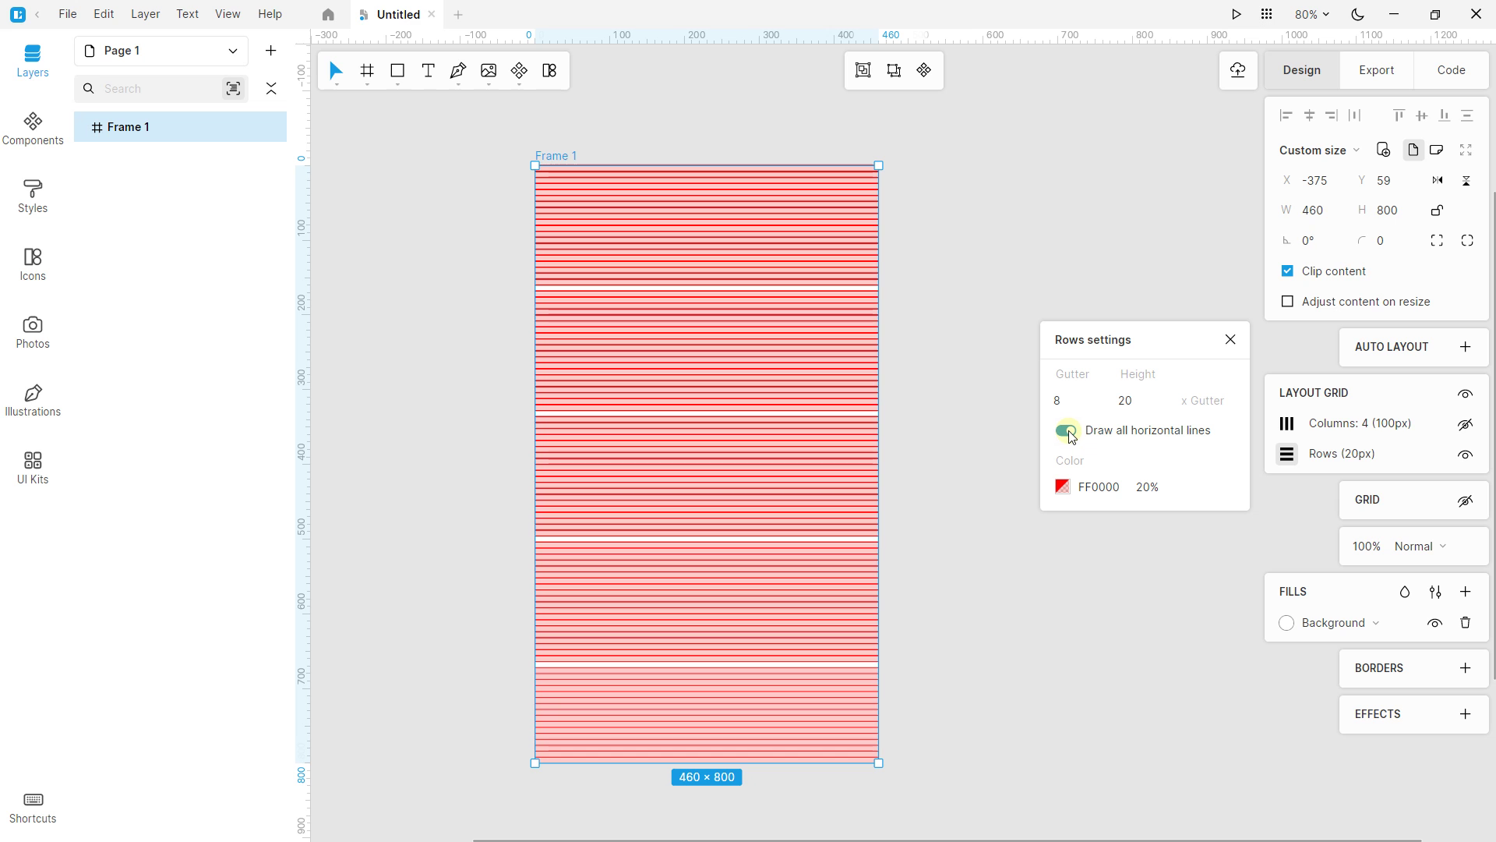
Step: Set the row grid to 16px rows with a 12px gutter and no extra horizontal lines
{"action": "left_click", "coordinate": [1068, 431]}
{"action": "left_click", "coordinate": [1067, 431]}
{"action": "scroll", "coordinate": [585, 378], "scroll_direction": "up", "scroll_amount": 5}
{"action": "left_click", "coordinate": [1126, 399]}
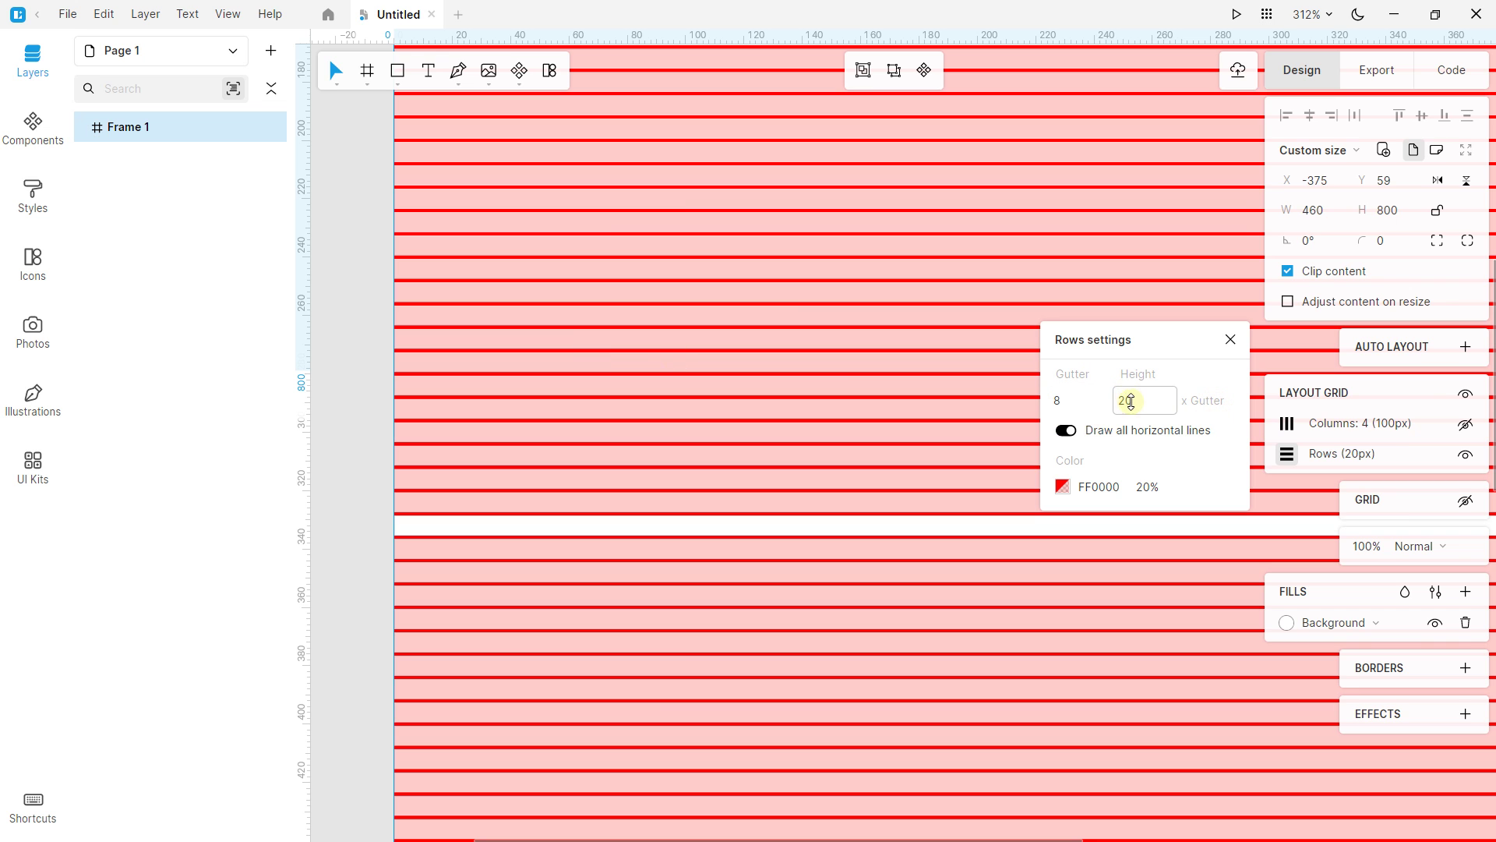
{"action": "key", "text": "Up"}
{"action": "key", "text": "Up"}
{"action": "key", "text": "Up"}
{"action": "key", "text": "Up"}
{"action": "key", "text": "Up"}
{"action": "key", "text": "Up"}
{"action": "key", "text": "Down"}
{"action": "key", "text": "Down"}
{"action": "key", "text": "Down"}
{"action": "key", "text": "Down"}
{"action": "key", "text": "Down"}
{"action": "key", "text": "Down"}
{"action": "key", "text": "Down"}
{"action": "key", "text": "Down"}
{"action": "key", "text": "Down"}
{"action": "key", "text": "Down"}
{"action": "key", "text": "Down"}
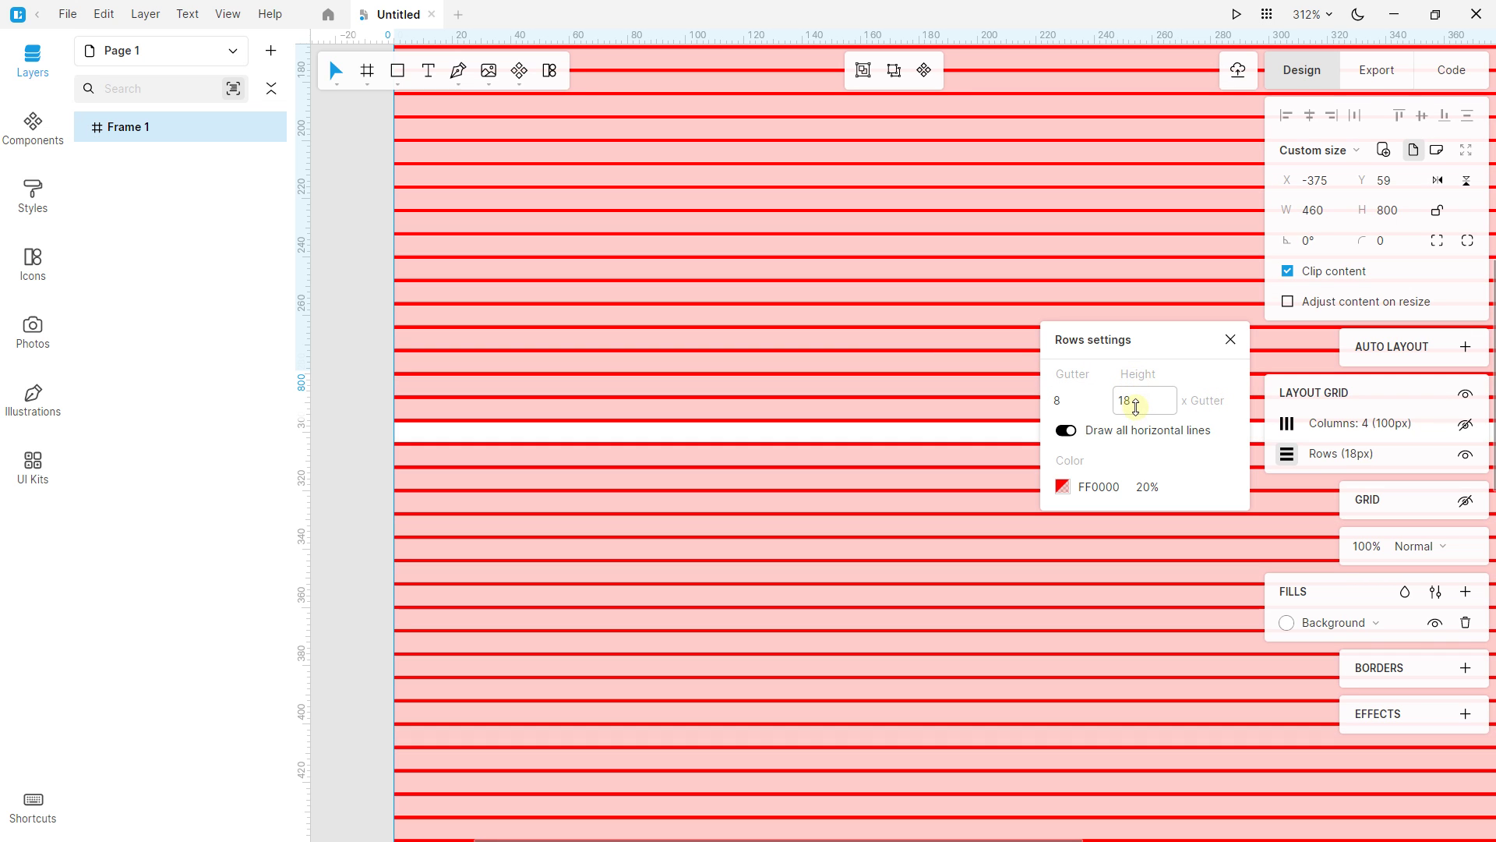
{"action": "left_click", "coordinate": [1084, 411]}
{"action": "key", "text": "Down"}
{"action": "key", "text": "Down"}
{"action": "key", "text": "Up"}
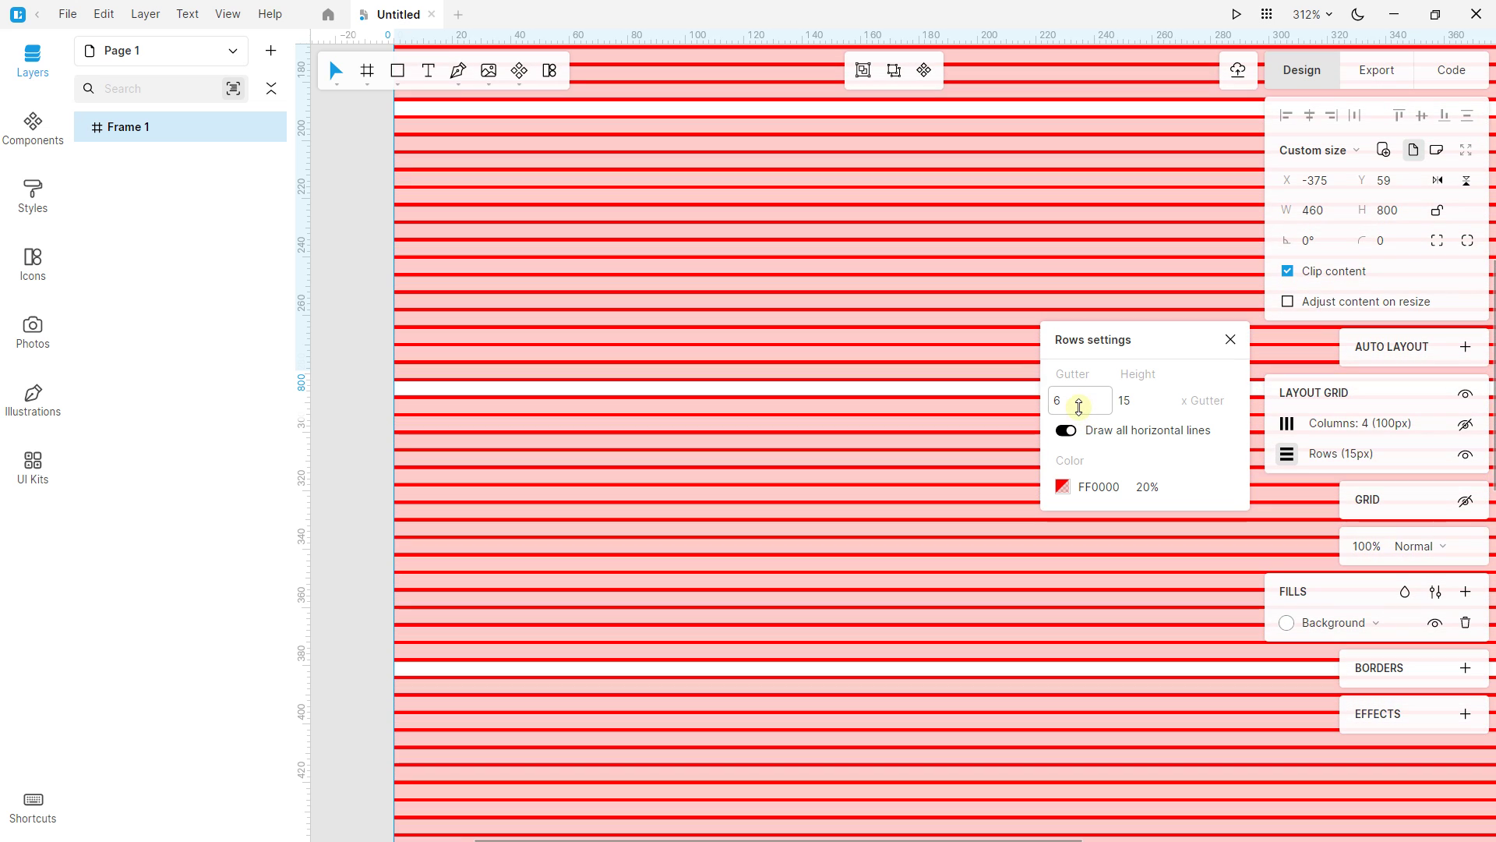
{"action": "key", "text": "shift+1"}
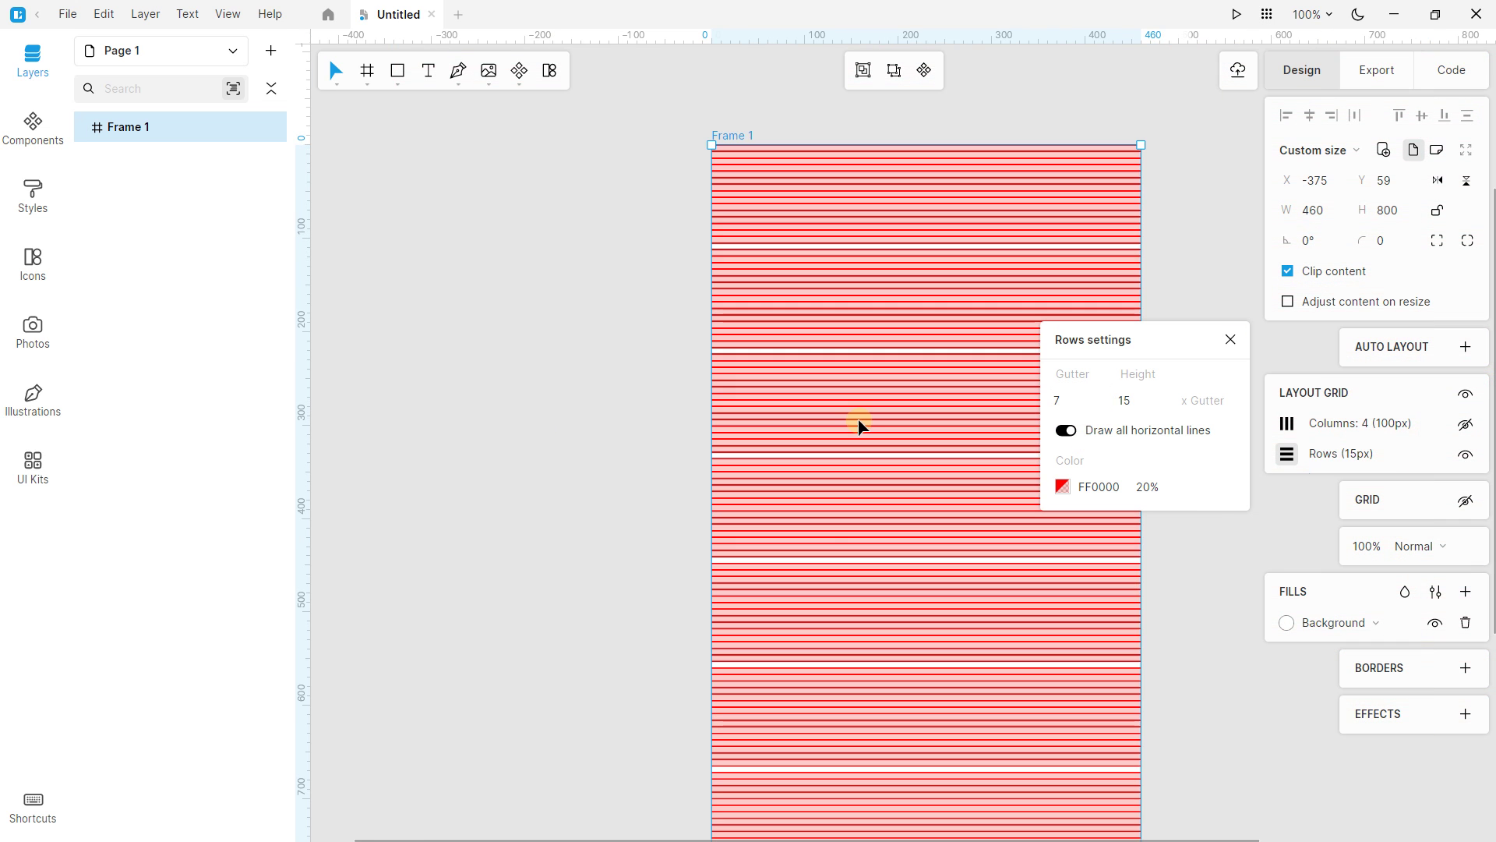
{"action": "left_click_drag", "start_coordinate": [1148, 409], "coordinate": [1095, 399]}
{"action": "left_click", "coordinate": [1065, 430]}
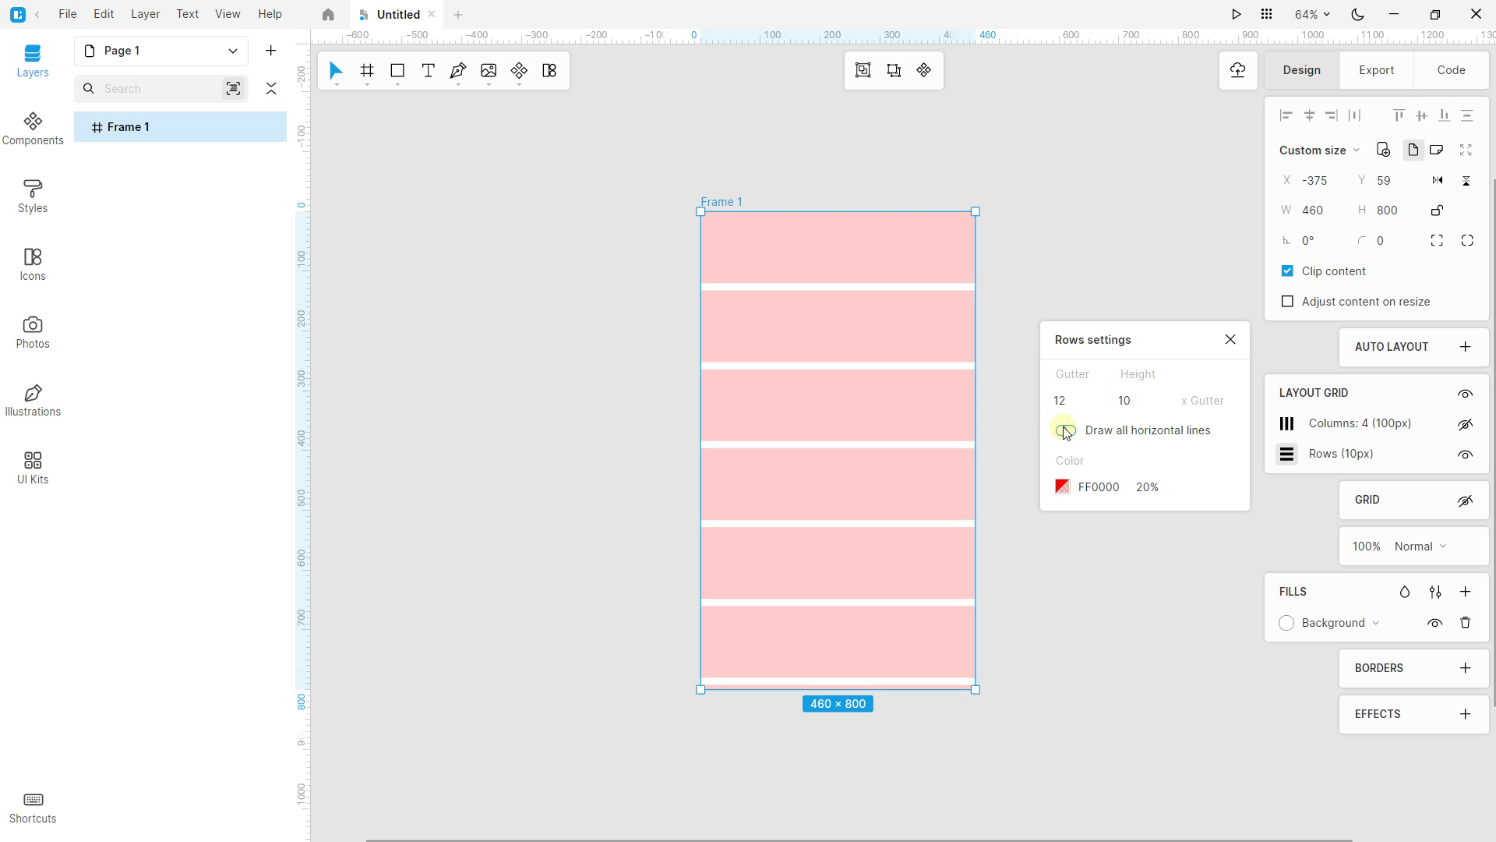
{"action": "left_click_drag", "start_coordinate": [1134, 398], "coordinate": [1136, 390]}
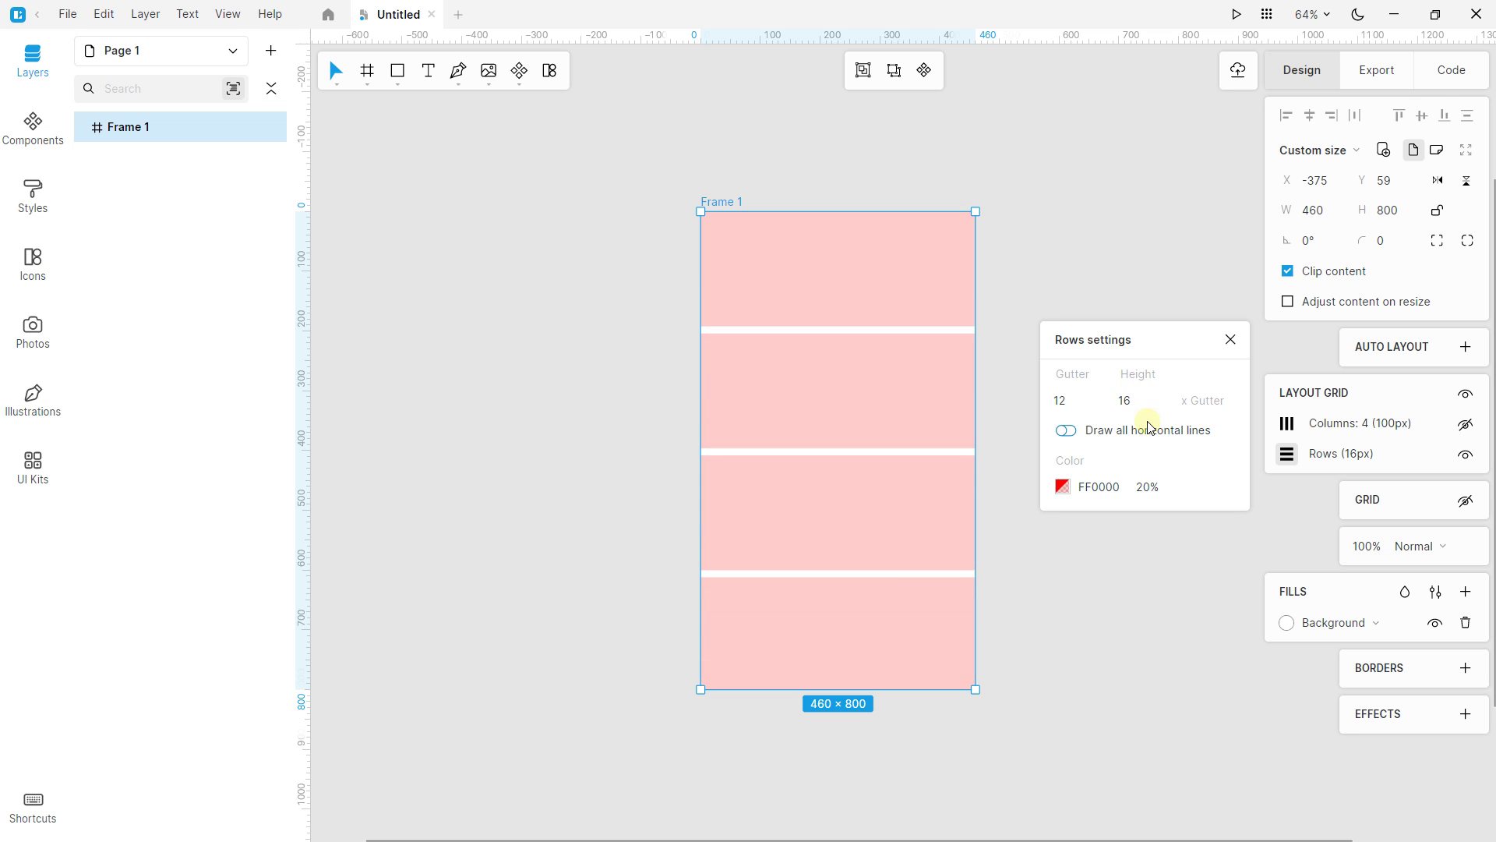
Step: Close the row settings and hide Frame 1's entire layout grid
{"action": "left_click", "coordinate": [1231, 341]}
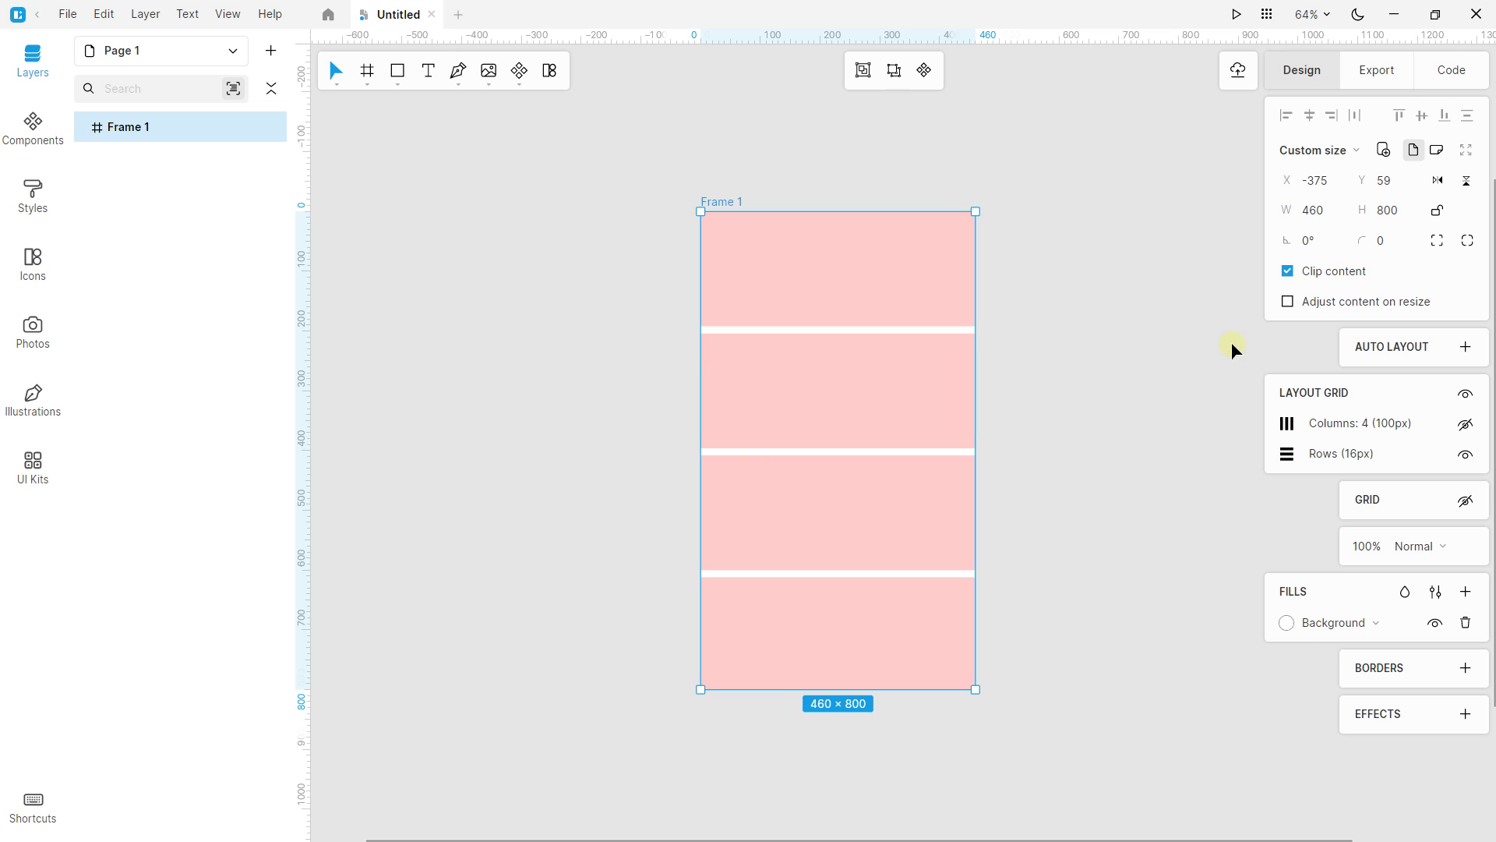
{"action": "left_click", "coordinate": [1465, 451]}
{"action": "left_click", "coordinate": [1463, 392]}
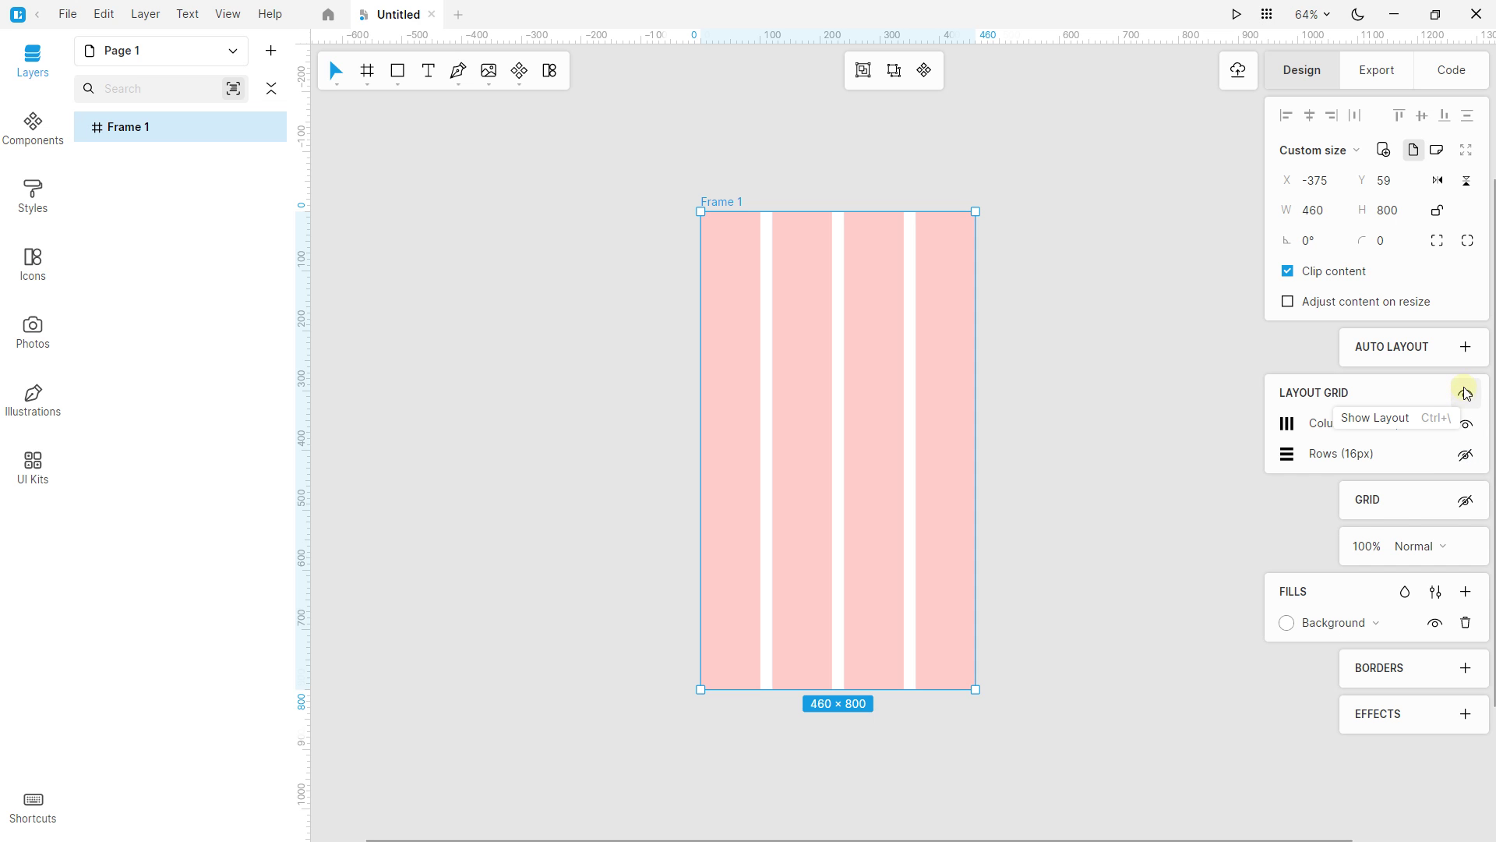
{"action": "left_click", "coordinate": [1465, 393]}
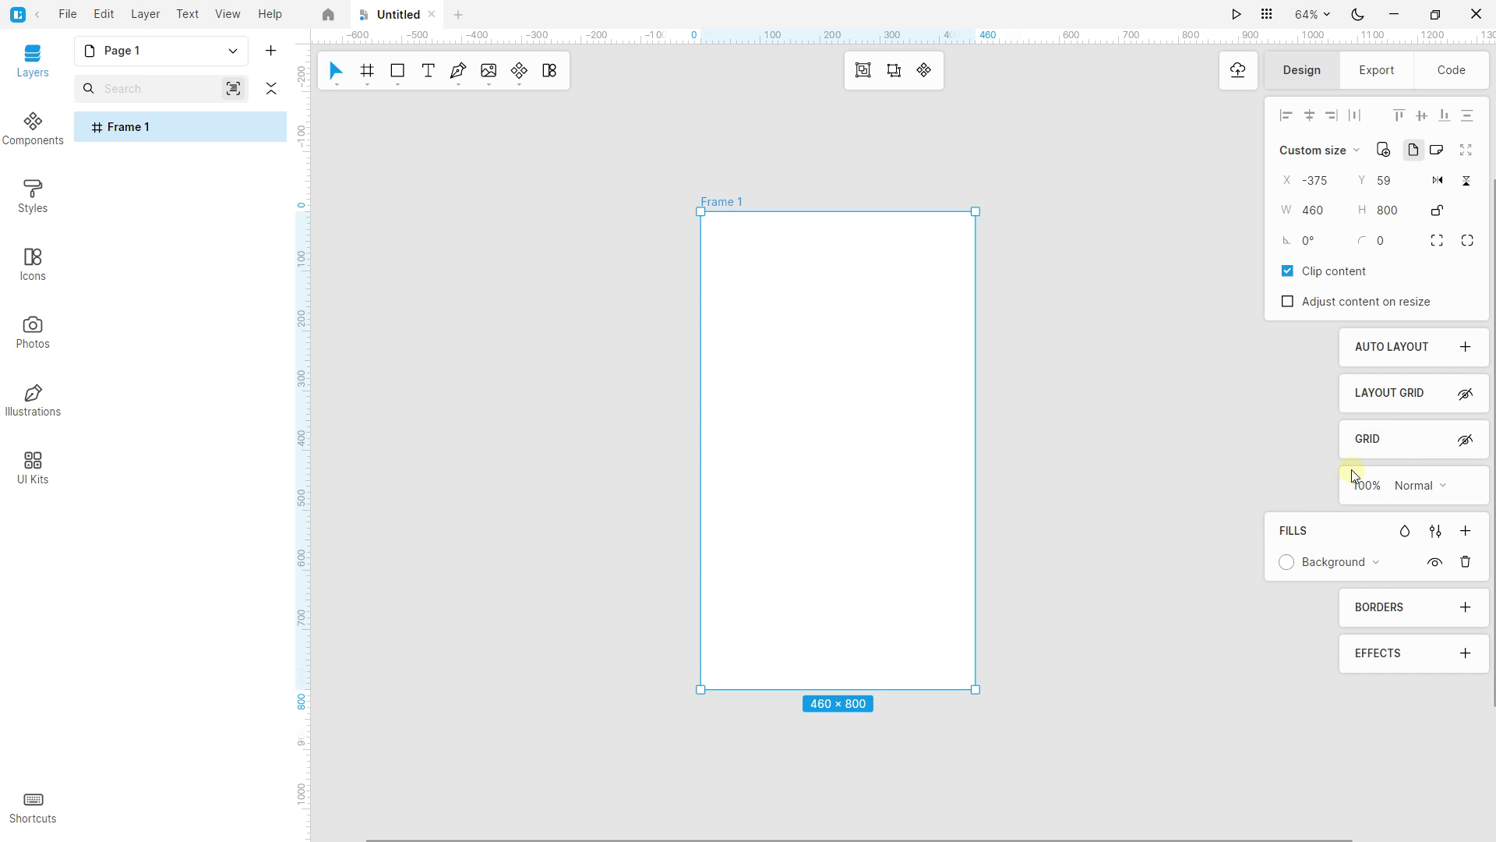
{"action": "scroll", "coordinate": [932, 404], "scroll_direction": "right", "scroll_amount": 2}
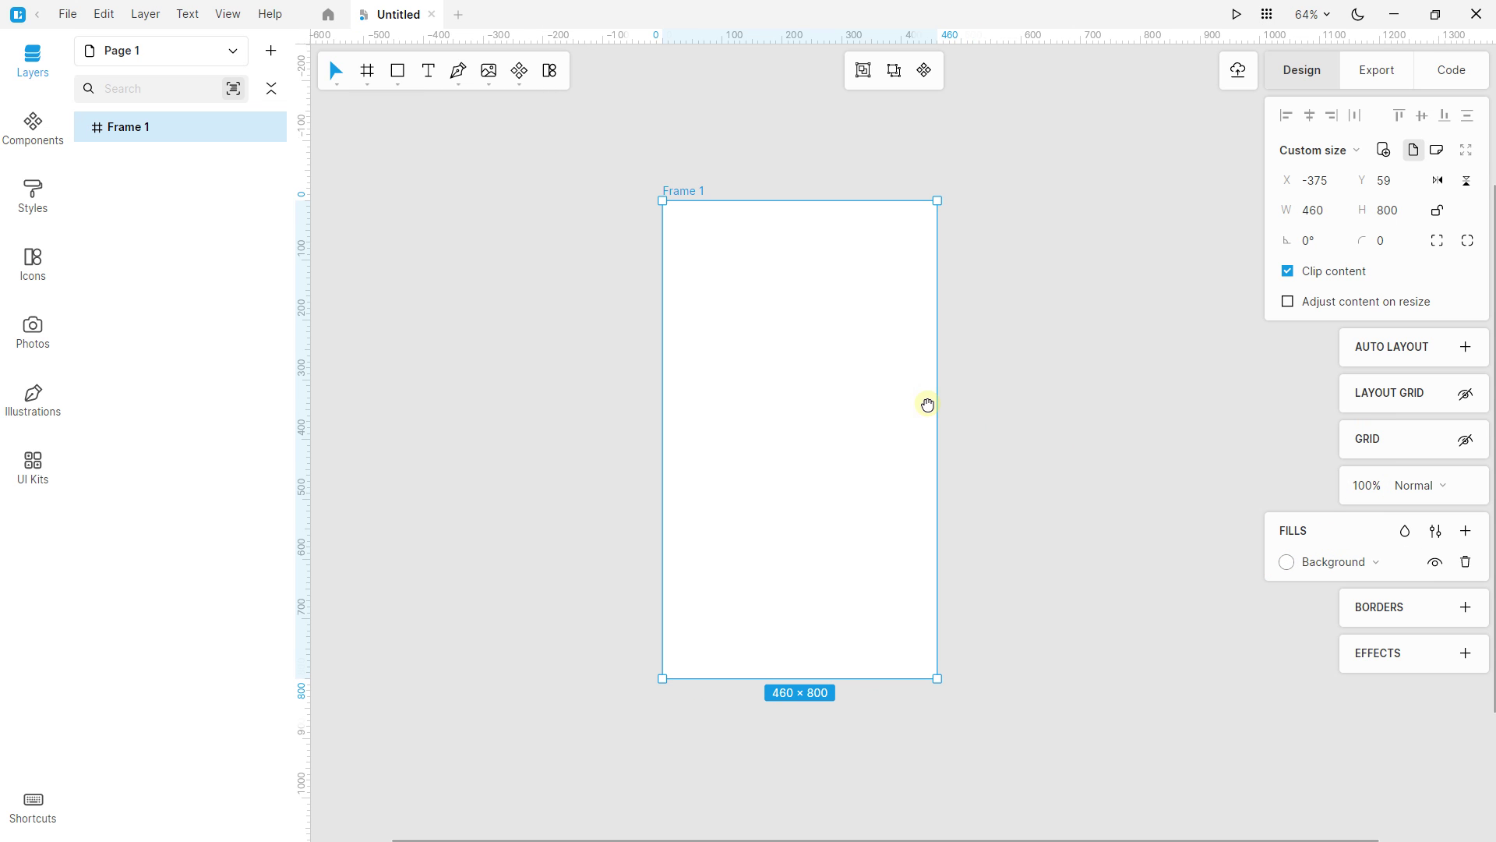
Step: Change Frame 1's background fill from white to cyan #00F2FF at 100%
{"action": "left_click", "coordinate": [1287, 562]}
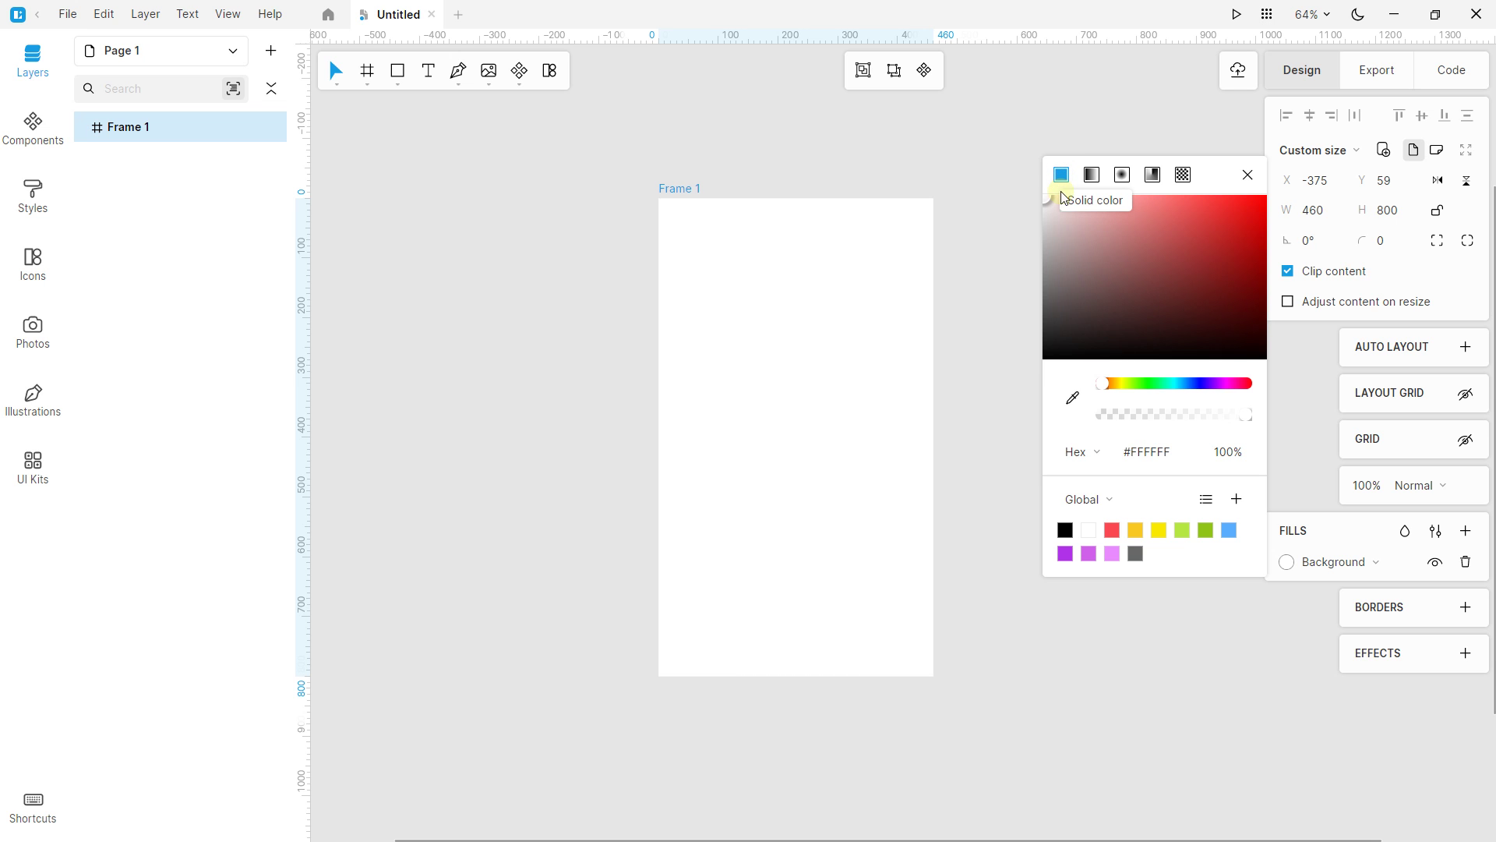
{"action": "left_click_drag", "start_coordinate": [1098, 258], "coordinate": [1304, 183]}
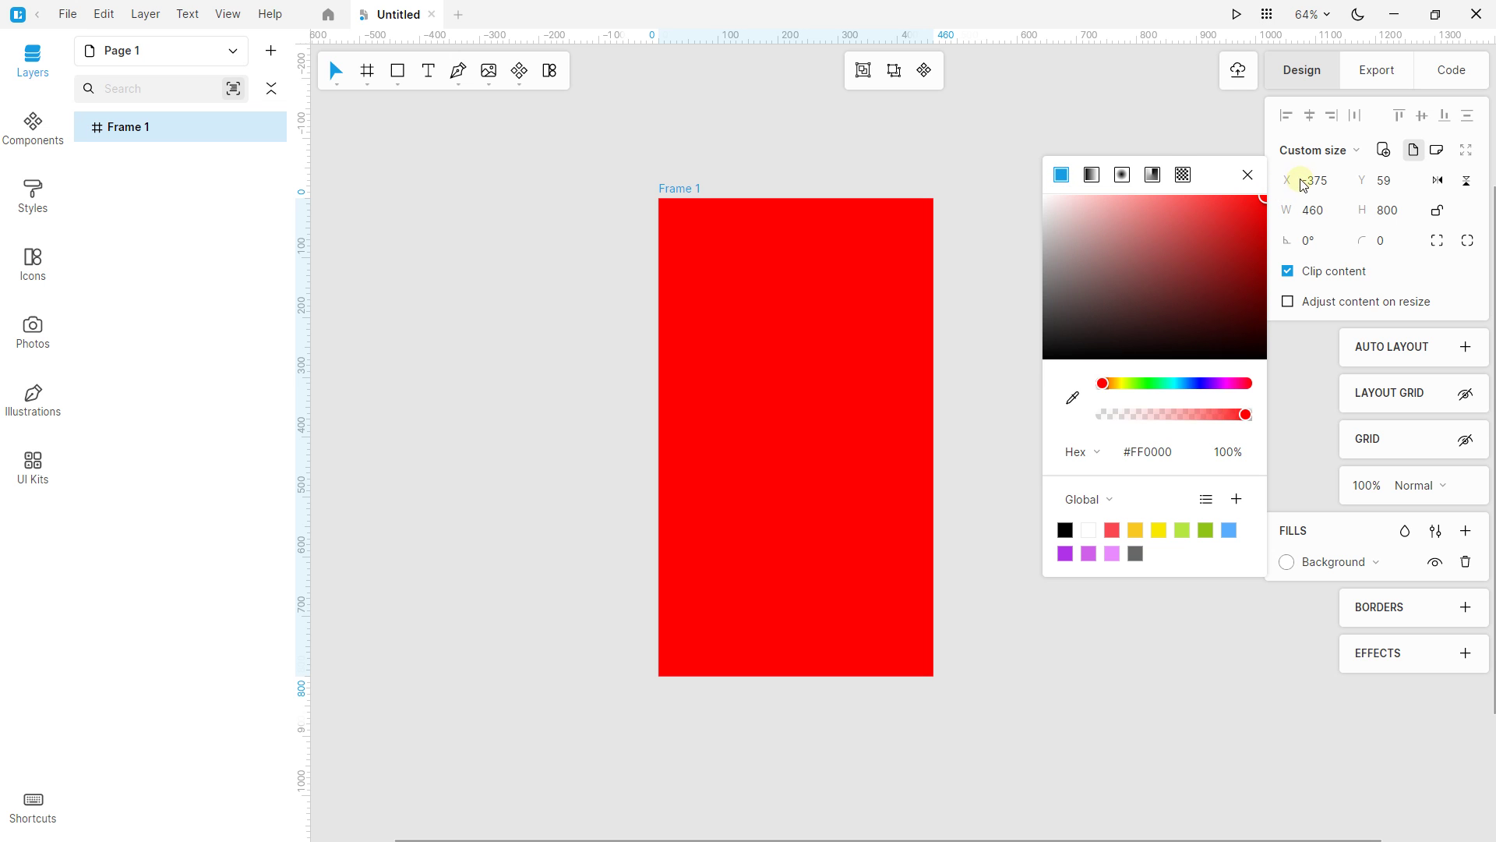
{"action": "left_click_drag", "start_coordinate": [1169, 341], "coordinate": [1175, 339]}
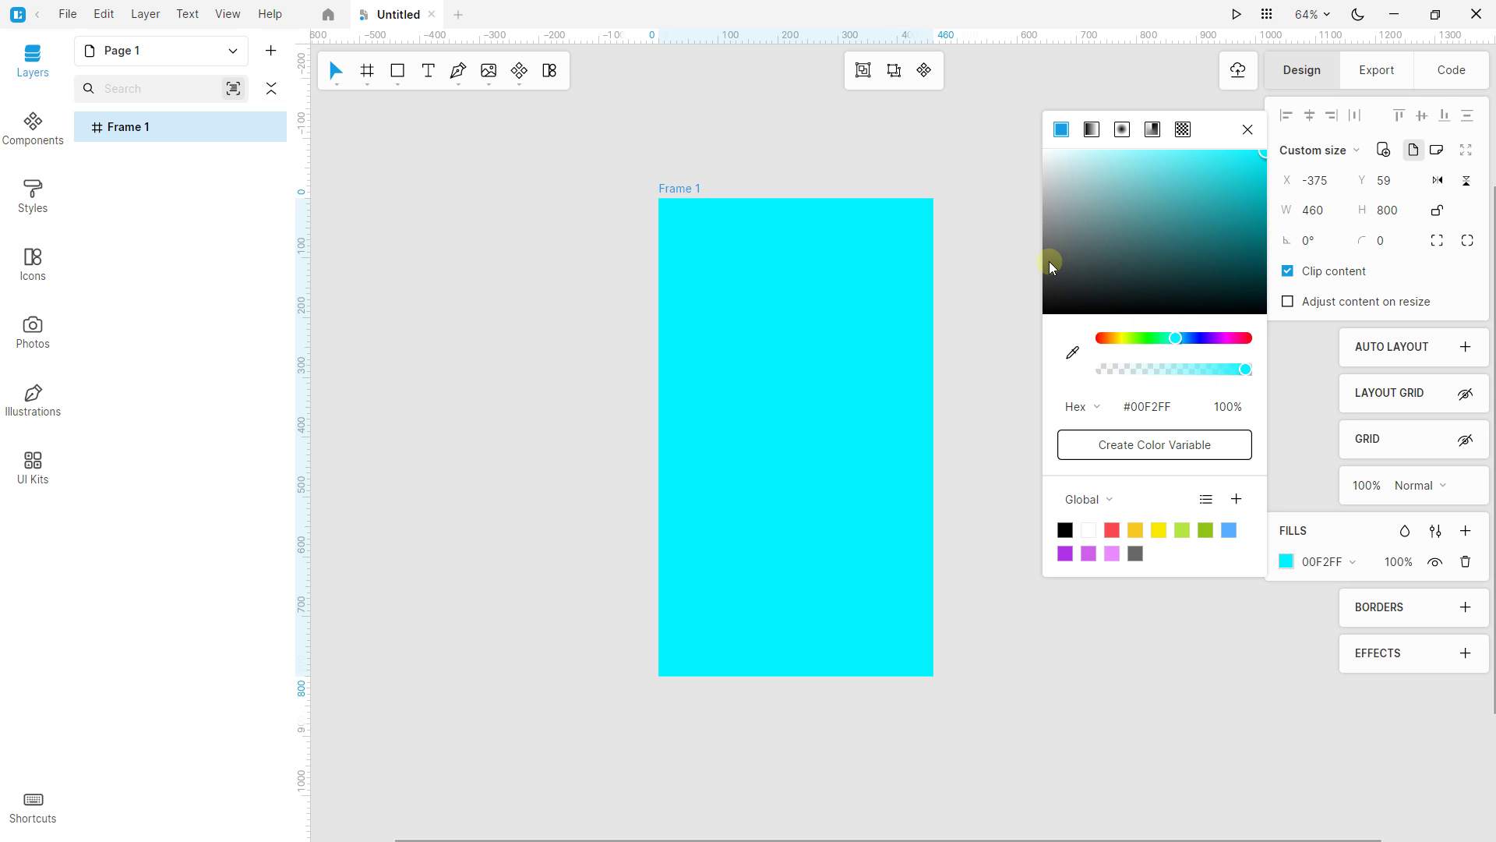
{"action": "left_click", "coordinate": [1011, 287]}
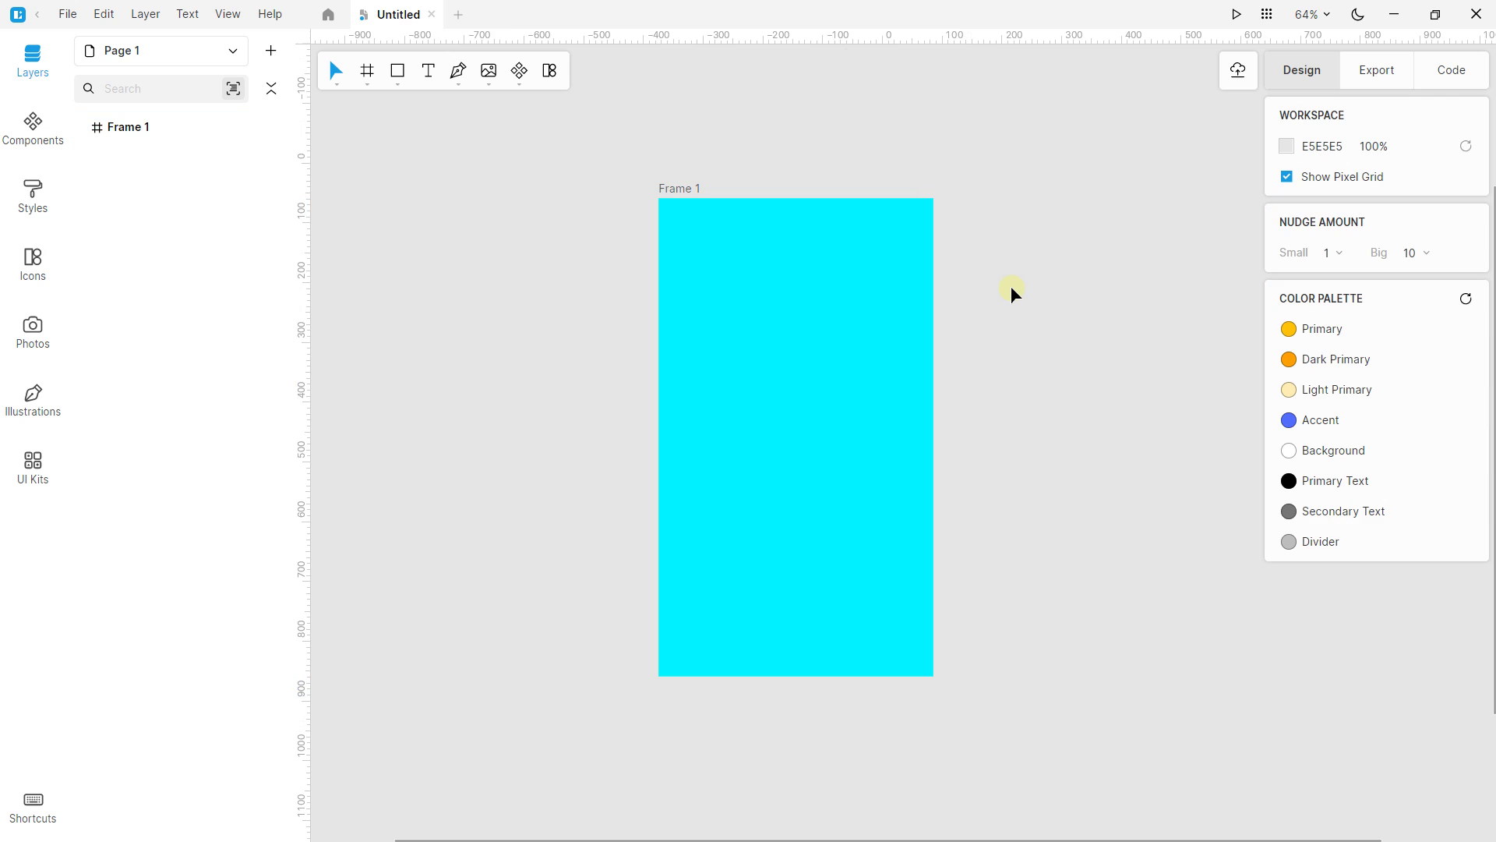
{"action": "left_click", "coordinate": [871, 273]}
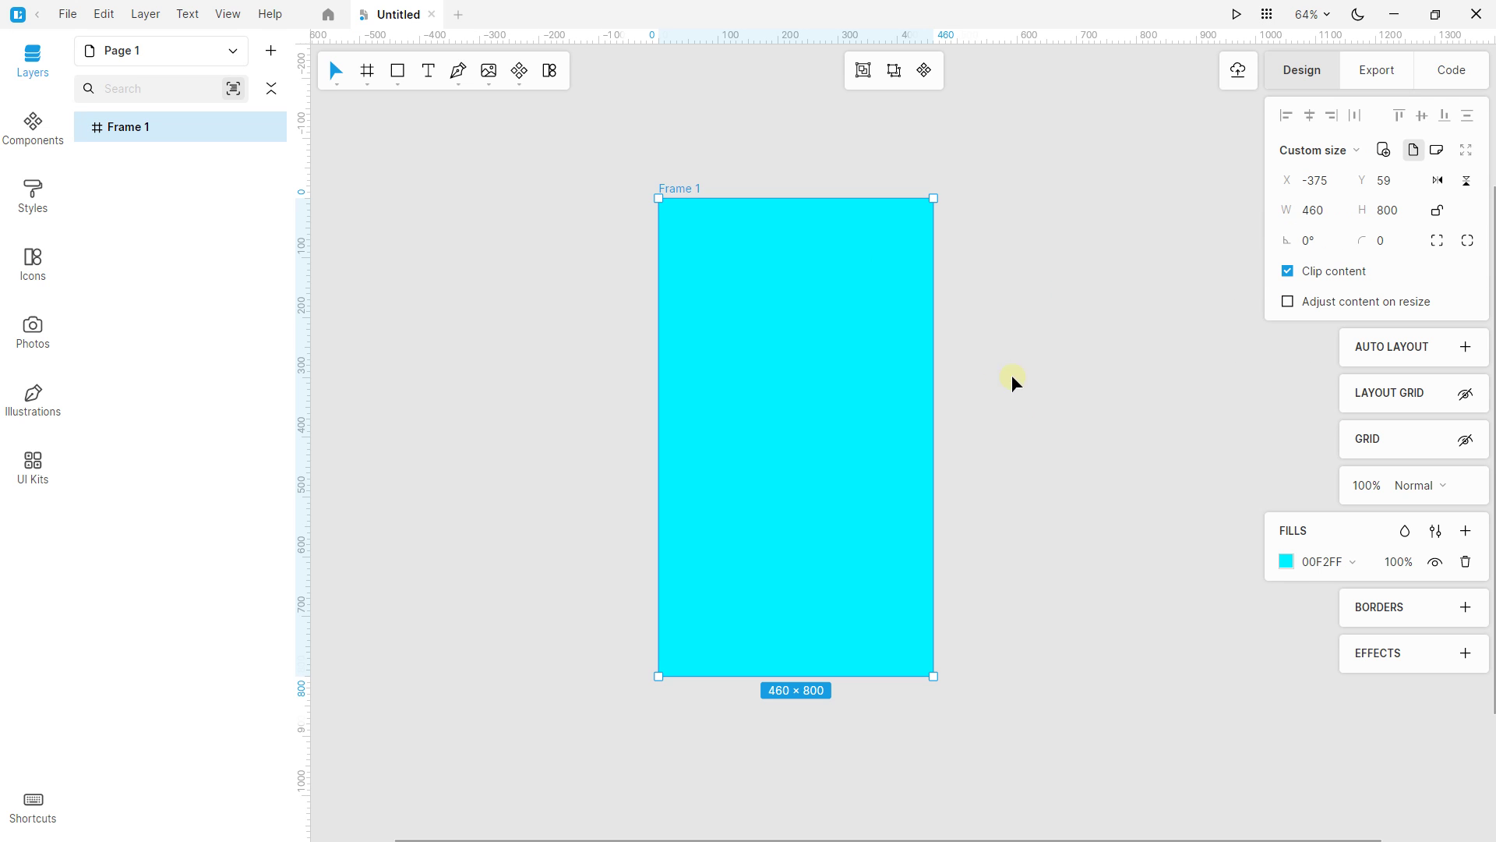
Step: Remove the cyan fill, then add and discard grey and dark test fills
{"action": "left_click", "coordinate": [1287, 567]}
{"action": "left_click", "coordinate": [1465, 562]}
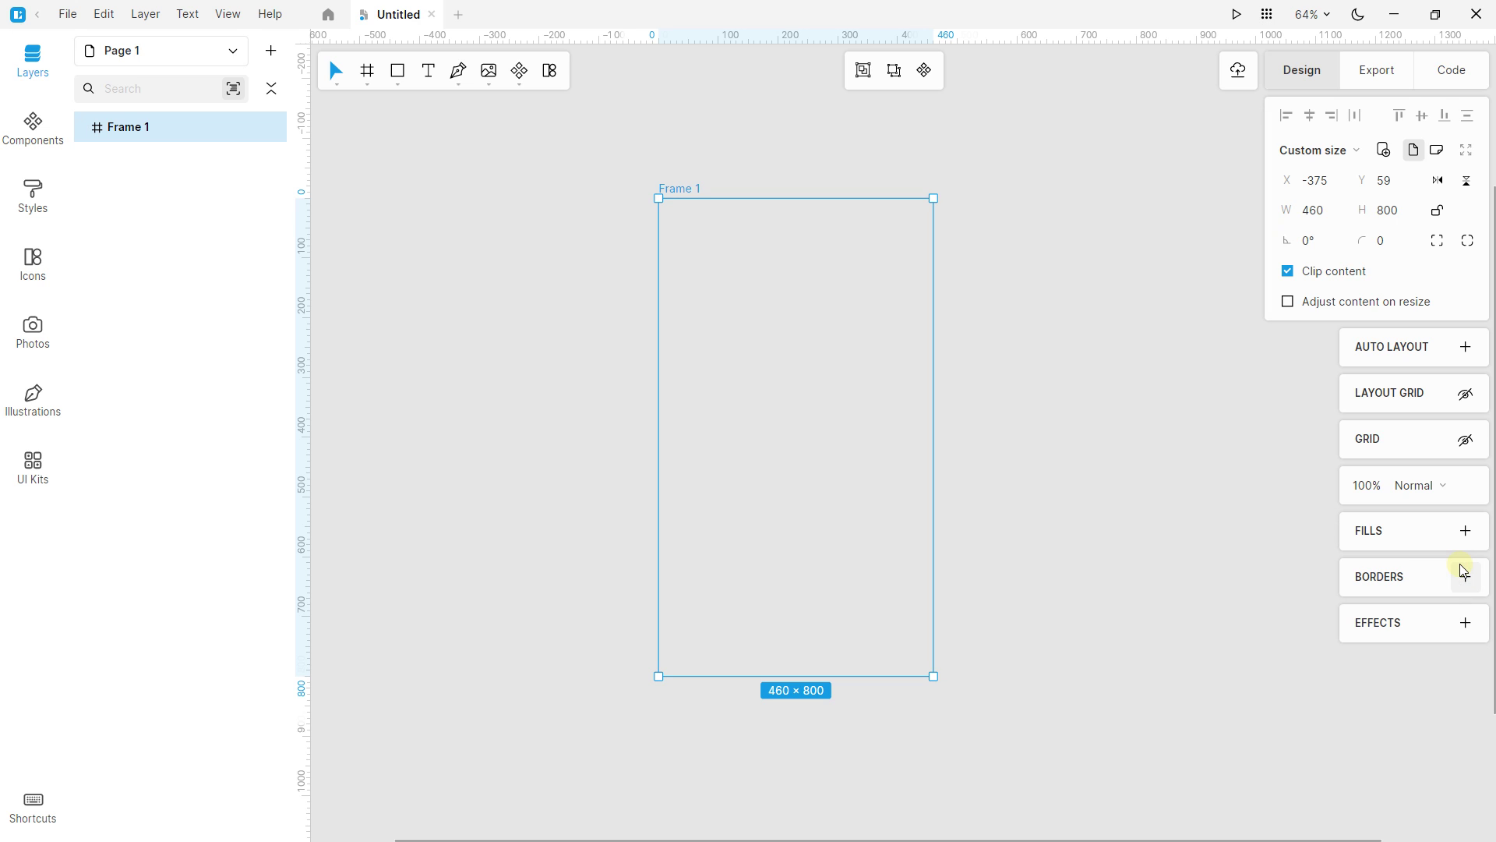
{"action": "left_click", "coordinate": [1470, 543]}
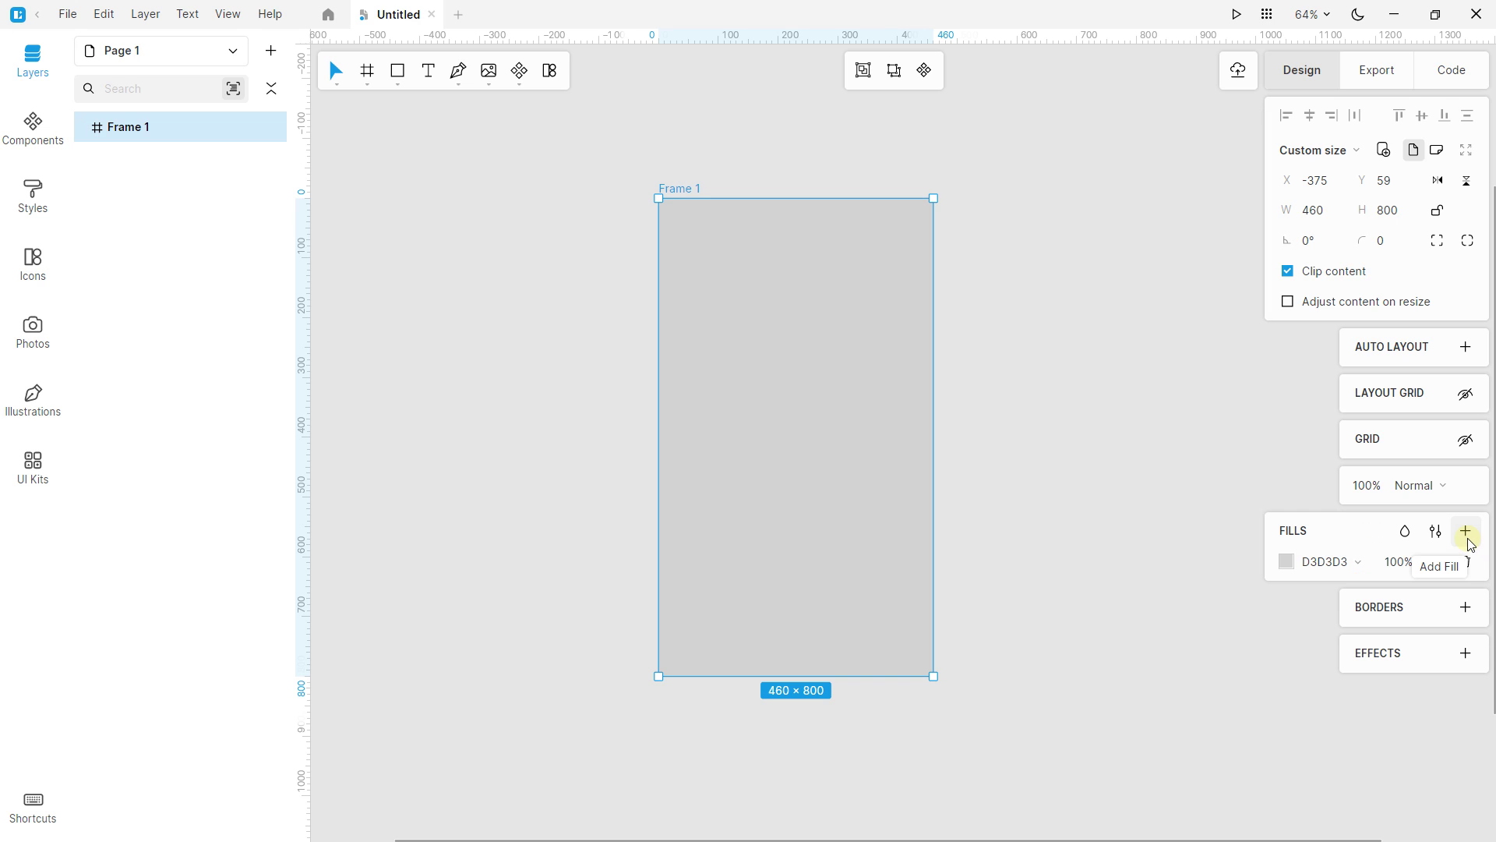
{"action": "left_click", "coordinate": [1461, 562]}
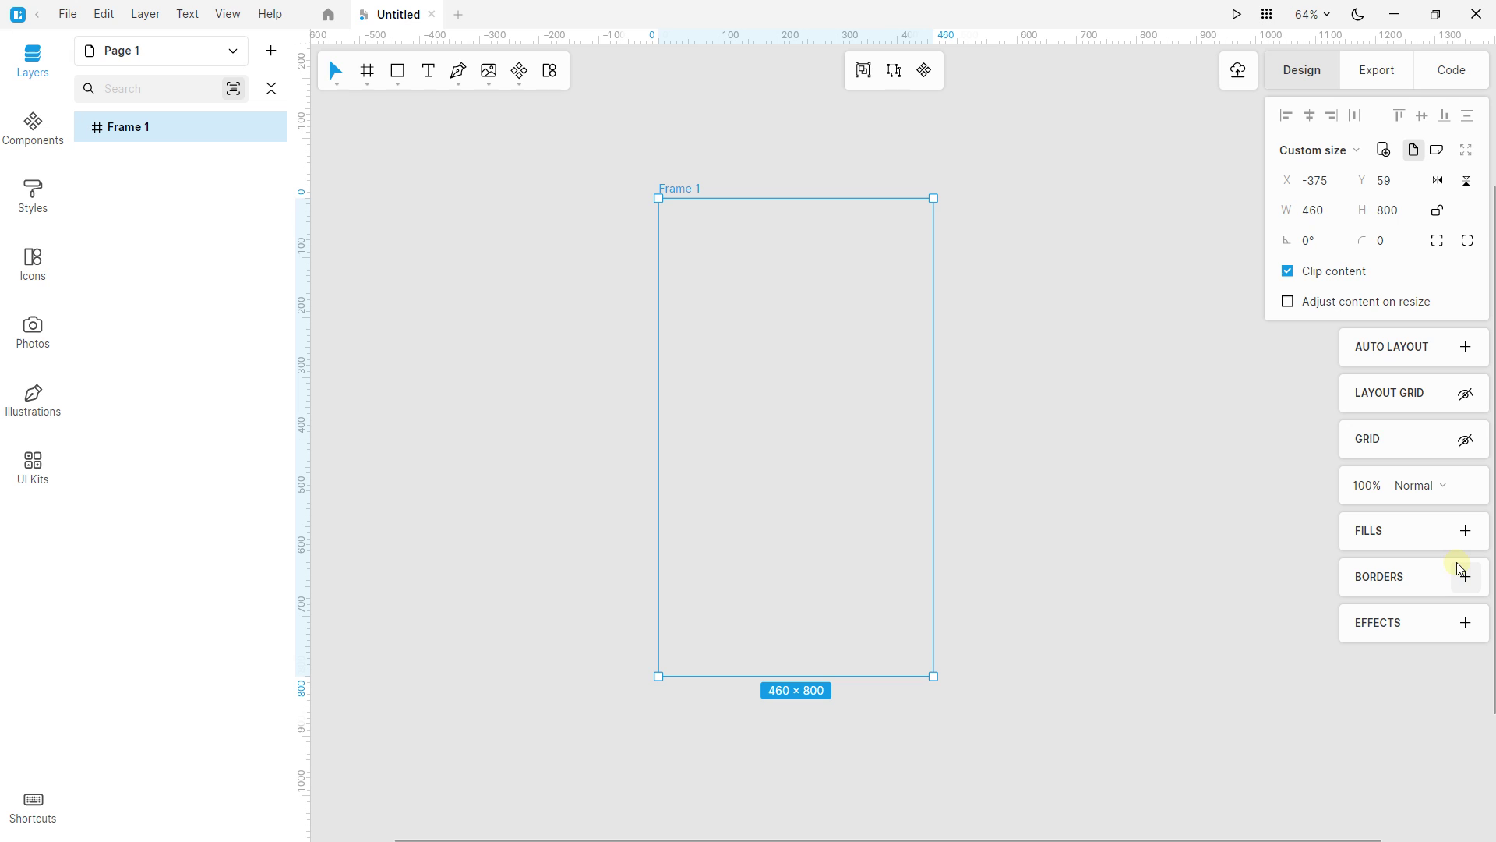
{"action": "left_click", "coordinate": [1464, 535]}
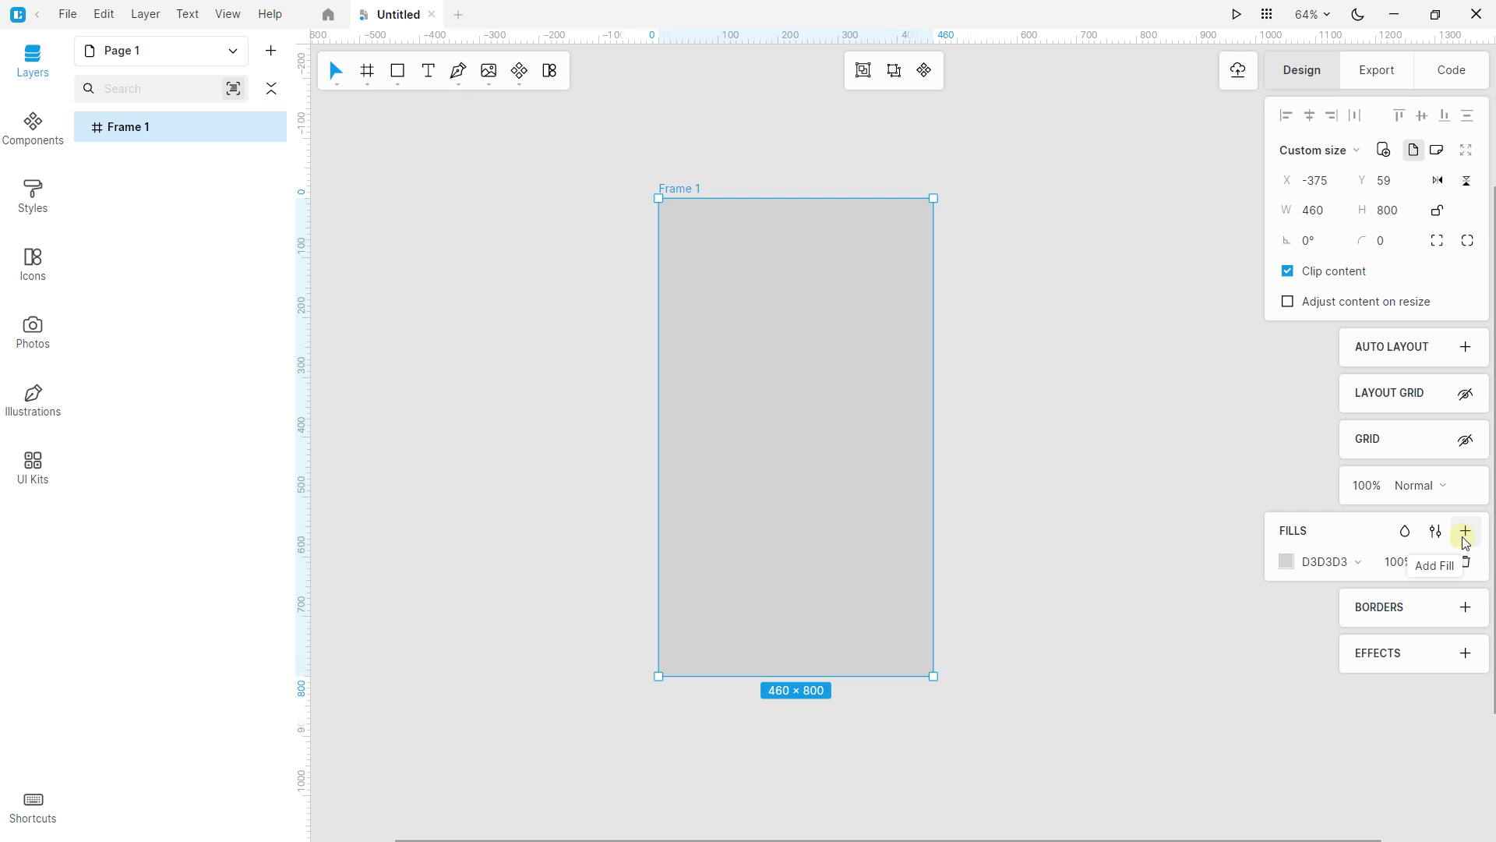
{"action": "left_click", "coordinate": [1464, 536]}
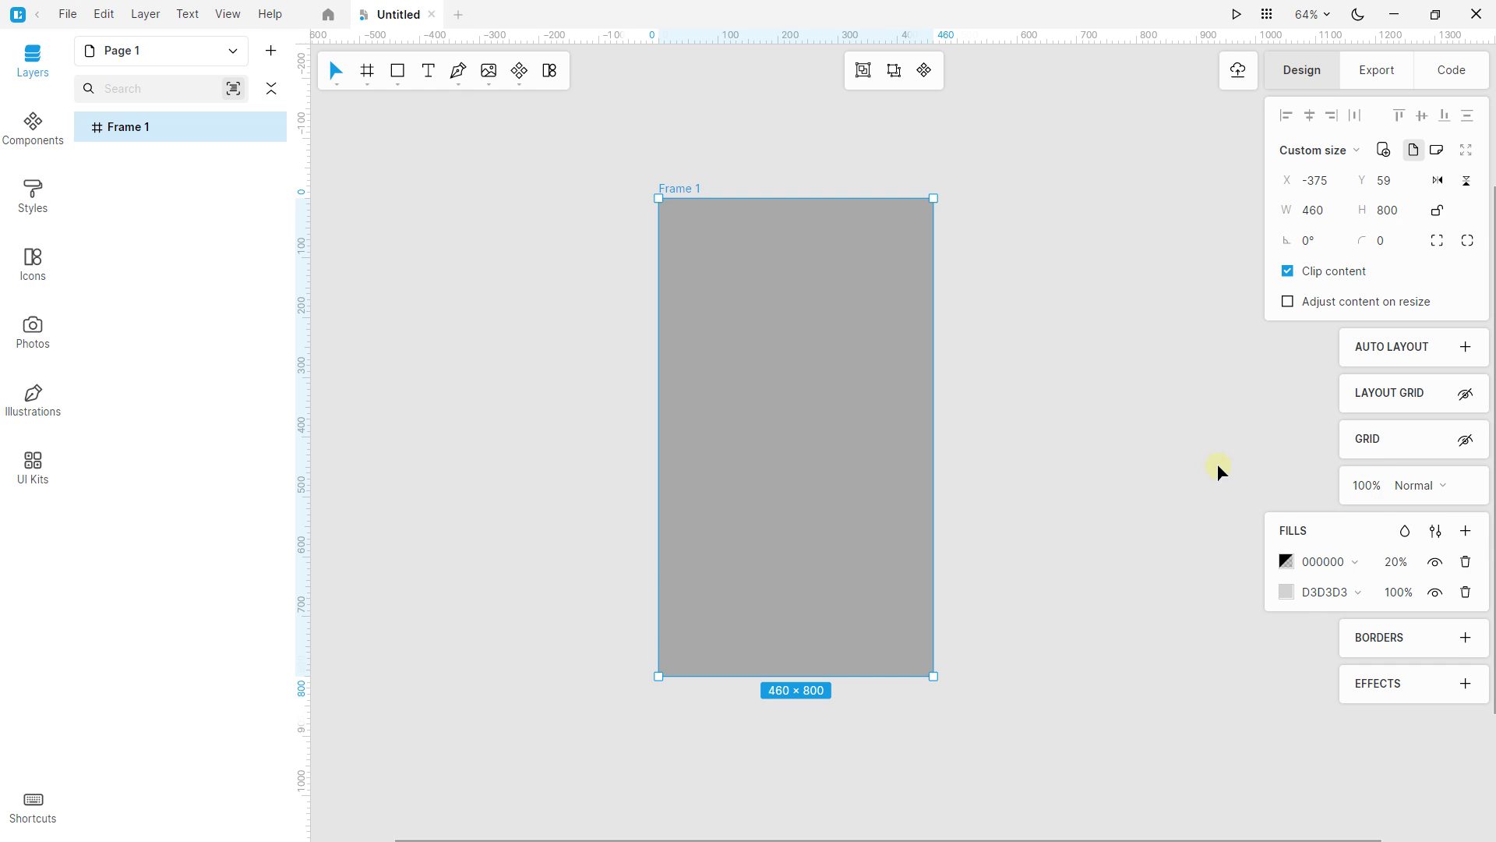
{"action": "left_click", "coordinate": [1466, 562]}
{"action": "left_click", "coordinate": [1466, 562]}
Step: Add a fresh white FFFFFF fill at 100% to Frame 1
{"action": "left_click", "coordinate": [1085, 420]}
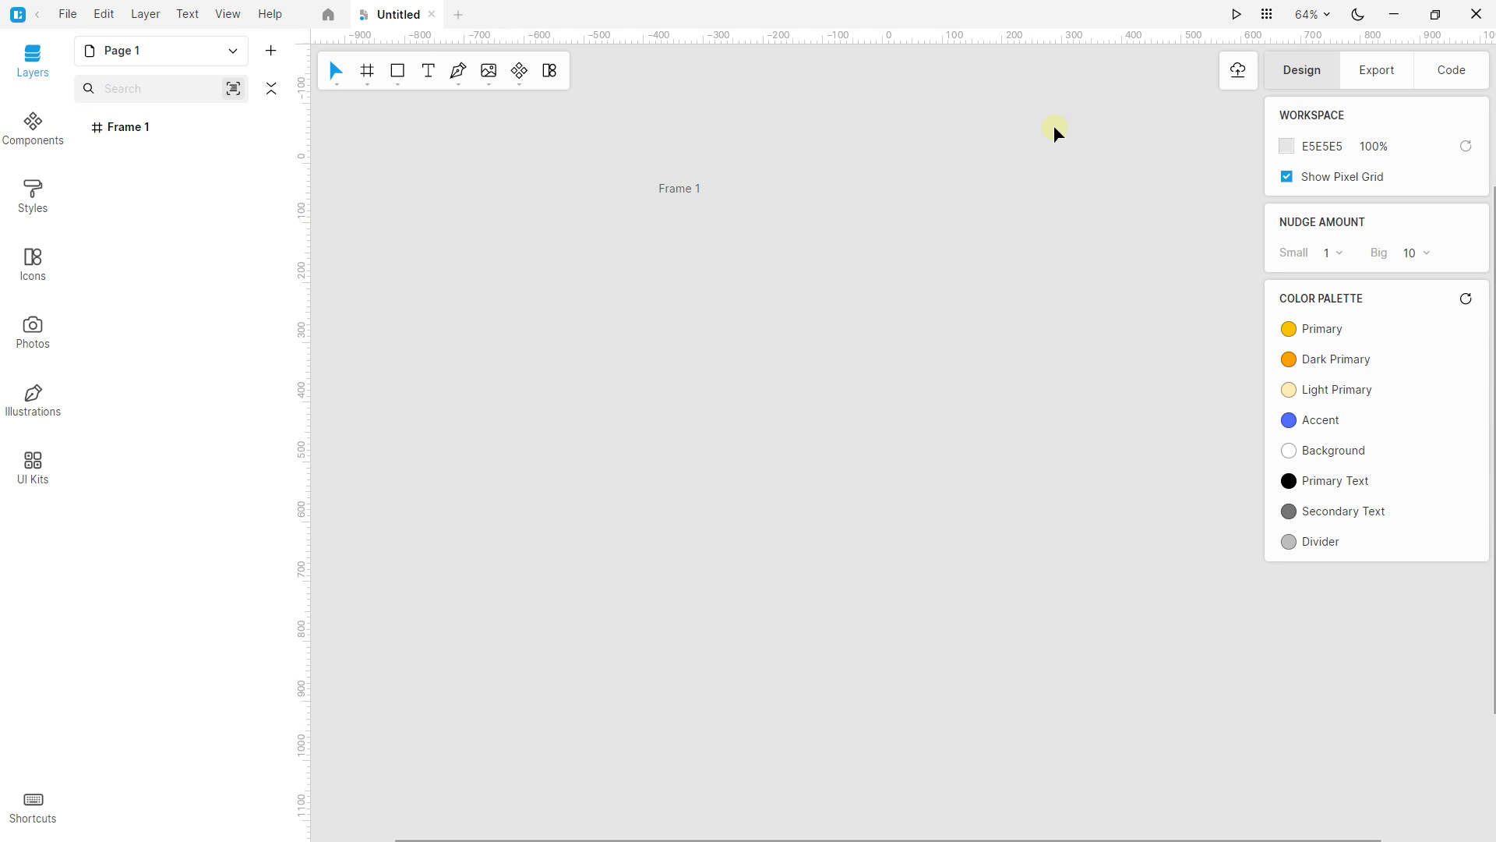
{"action": "left_click", "coordinate": [836, 305]}
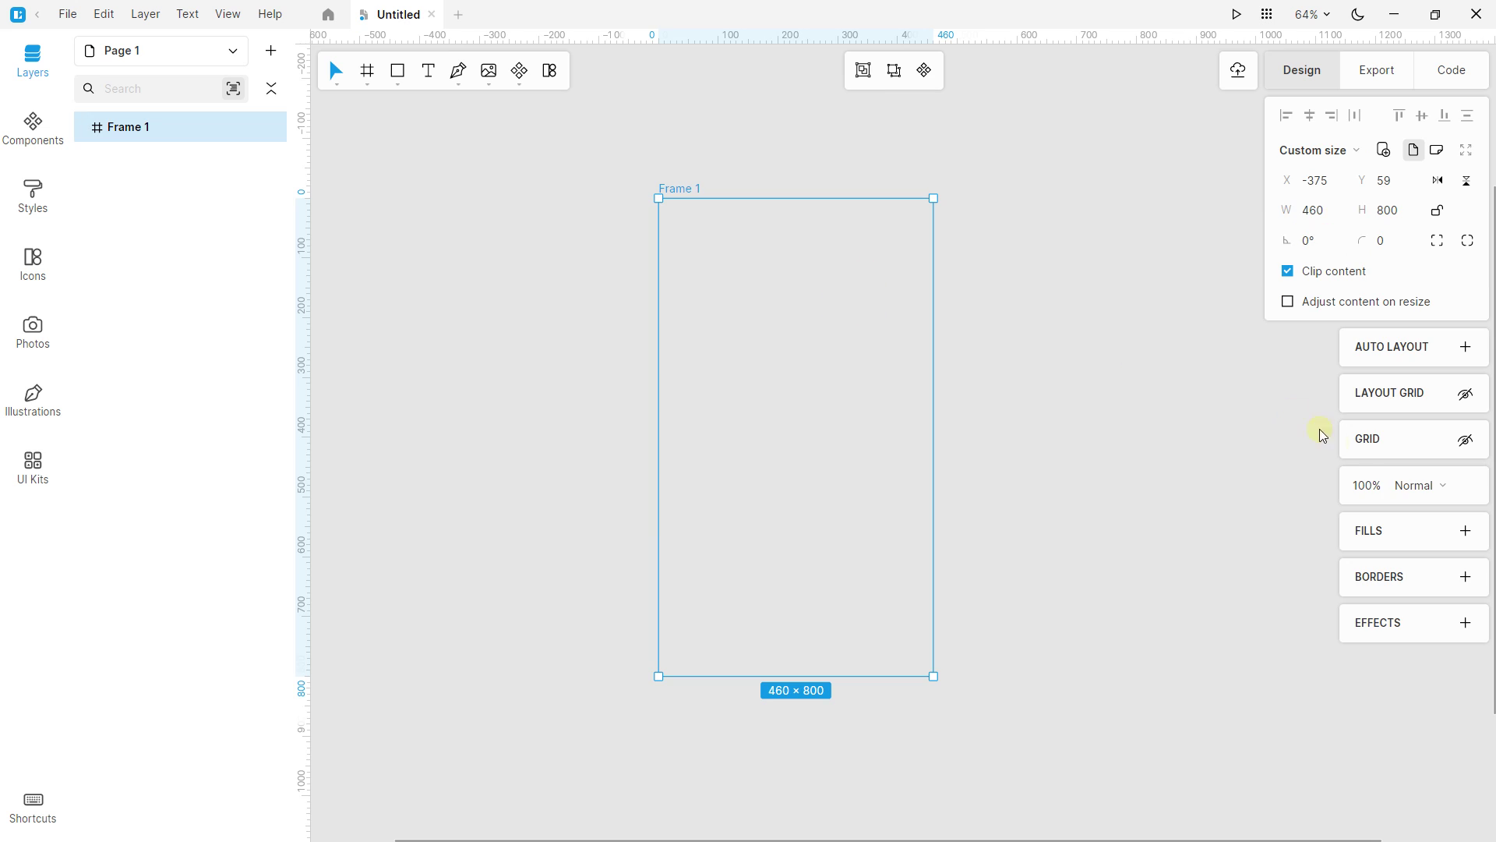
{"action": "left_click", "coordinate": [1466, 531]}
{"action": "left_click", "coordinate": [1286, 562]}
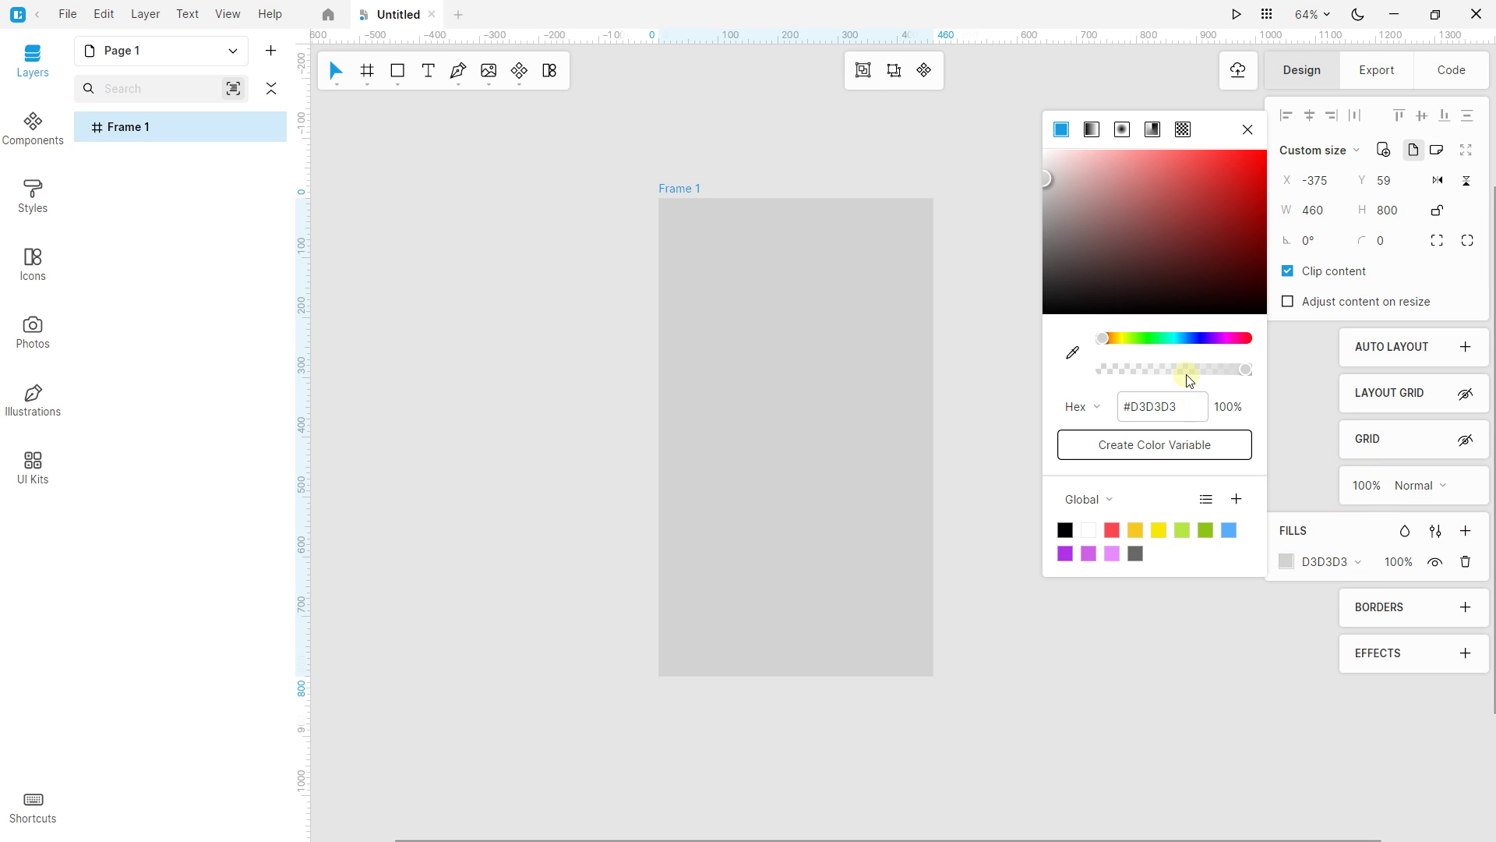
{"action": "left_click_drag", "start_coordinate": [1147, 312], "coordinate": [829, 55]}
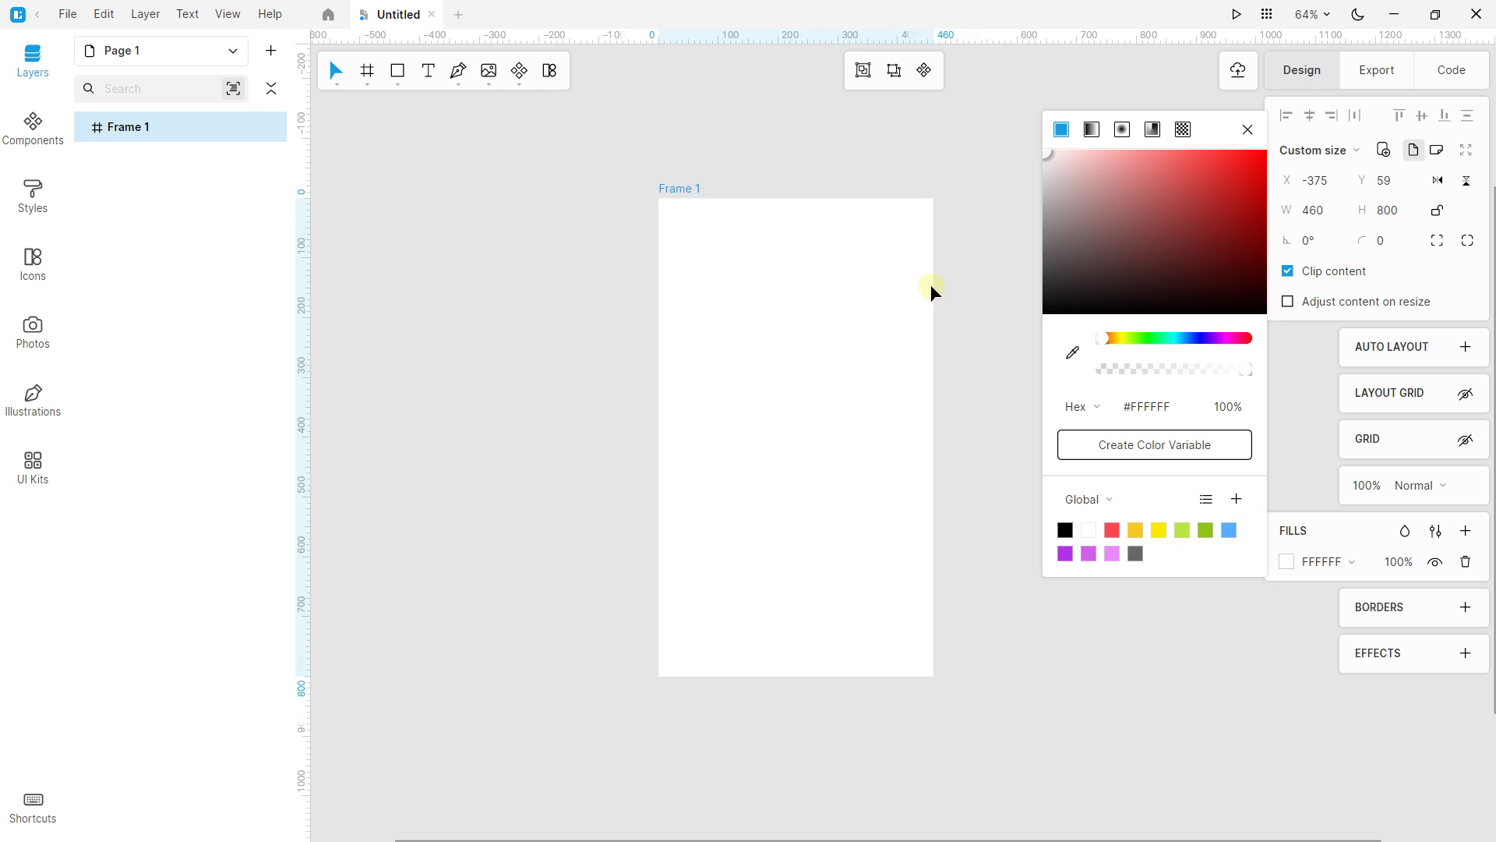
{"action": "left_click", "coordinate": [1248, 130]}
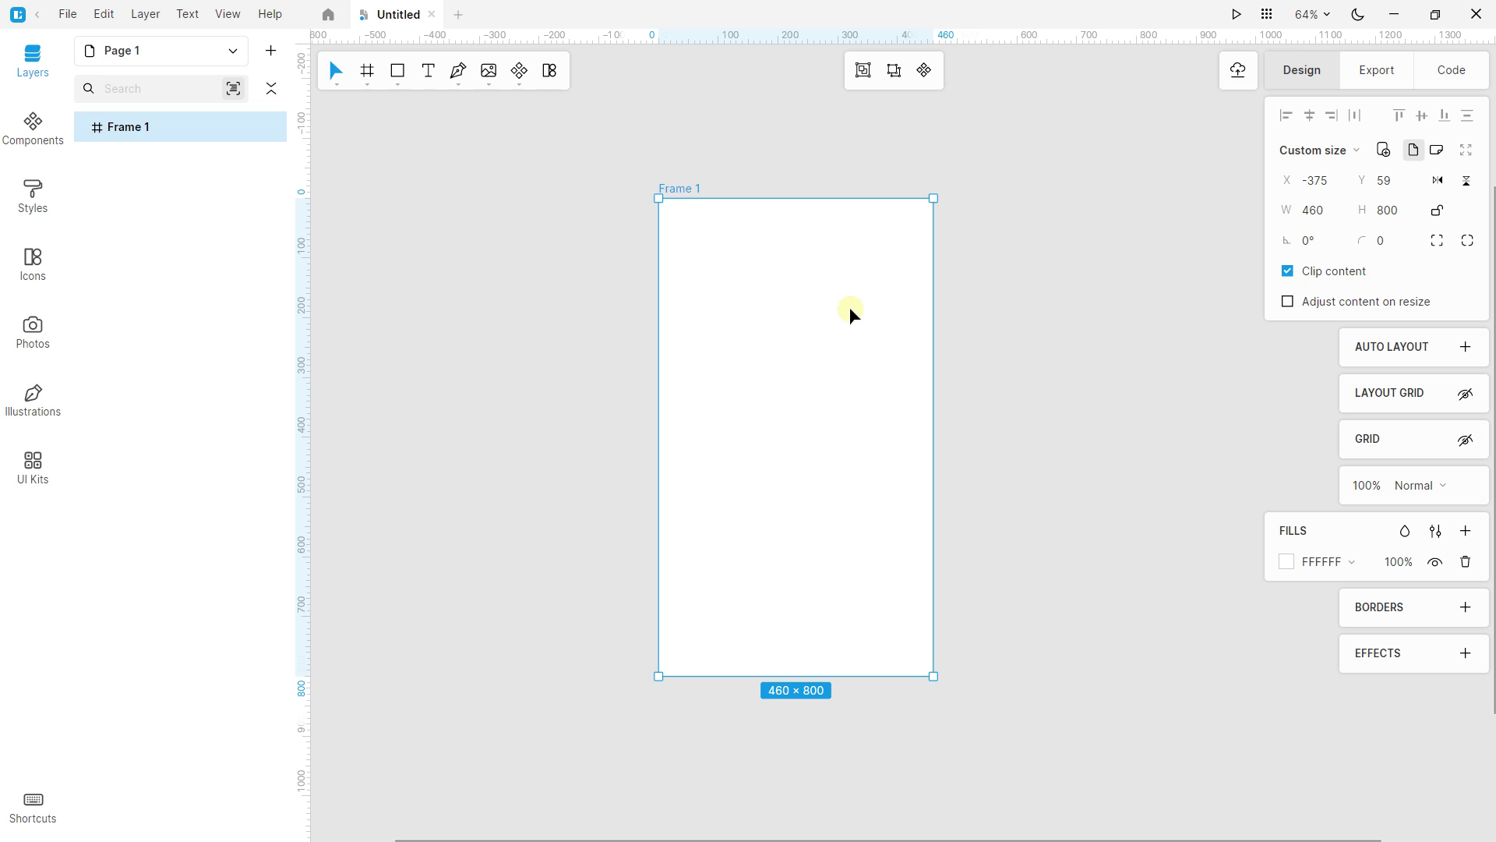
{"action": "left_click", "coordinate": [1464, 607]}
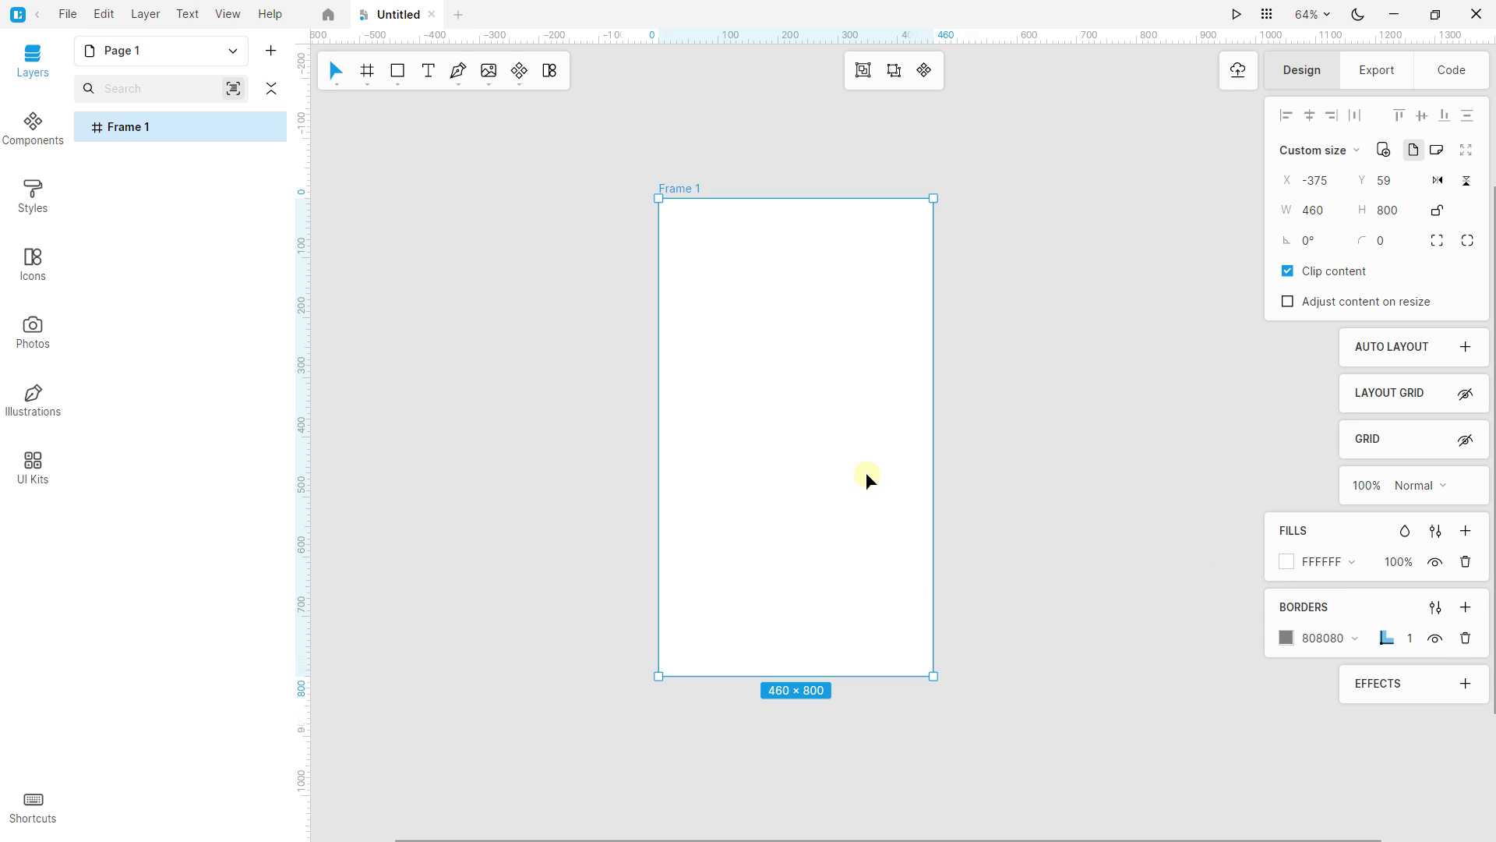
{"action": "scroll", "coordinate": [865, 468], "scroll_direction": "up", "scroll_amount": 5}
{"action": "left_click_drag", "start_coordinate": [865, 462], "coordinate": [817, 201]}
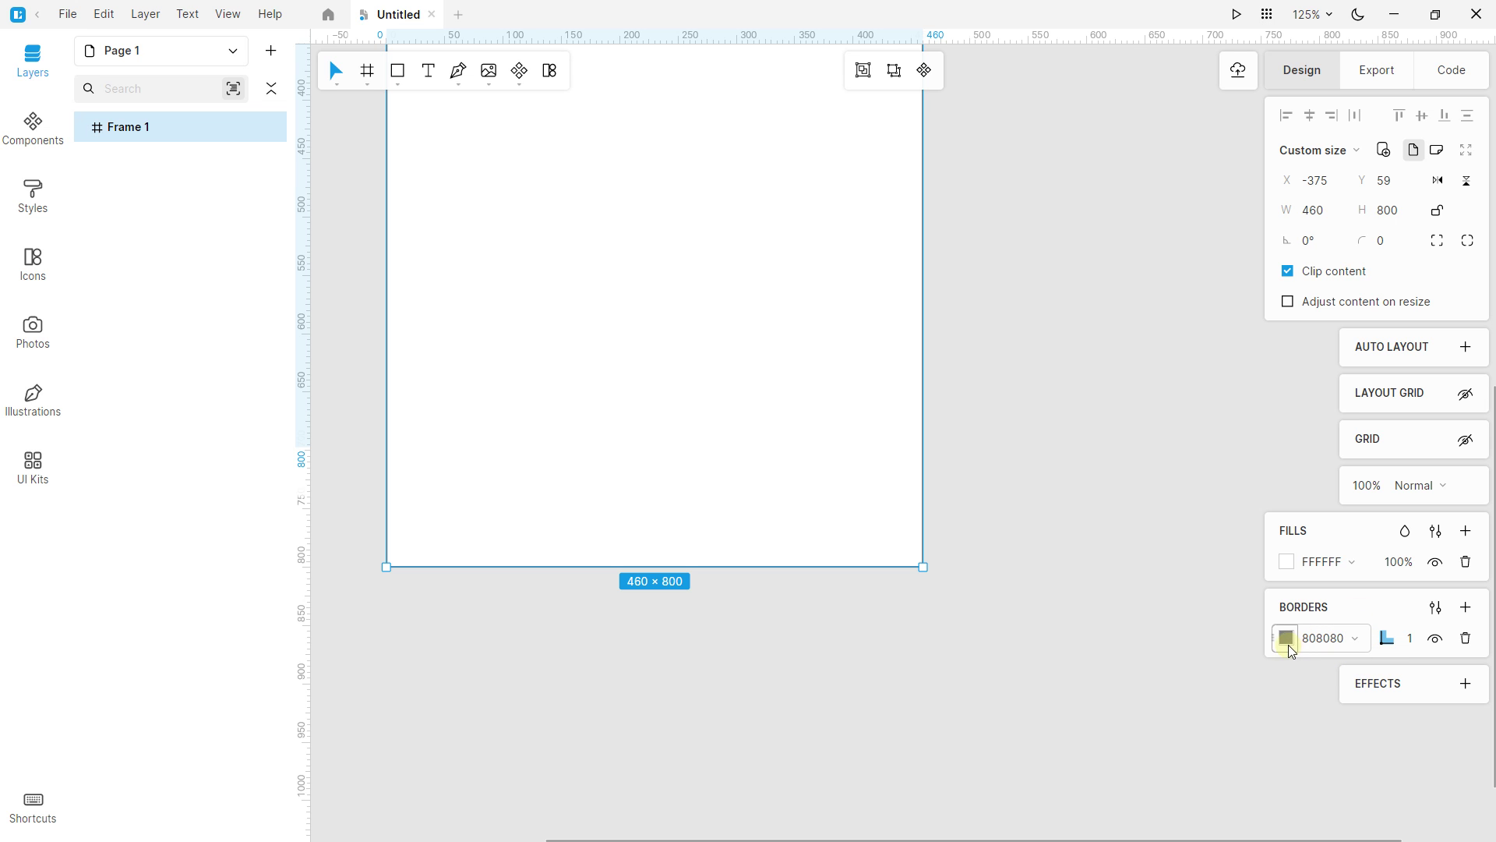
{"action": "mouse_move", "coordinate": [1411, 639]}
{"action": "left_mouse_down"}
{"action": "mouse_move", "coordinate": [1423, 605]}
{"action": "mouse_move", "coordinate": [1423, 628]}
{"action": "left_mouse_up"}
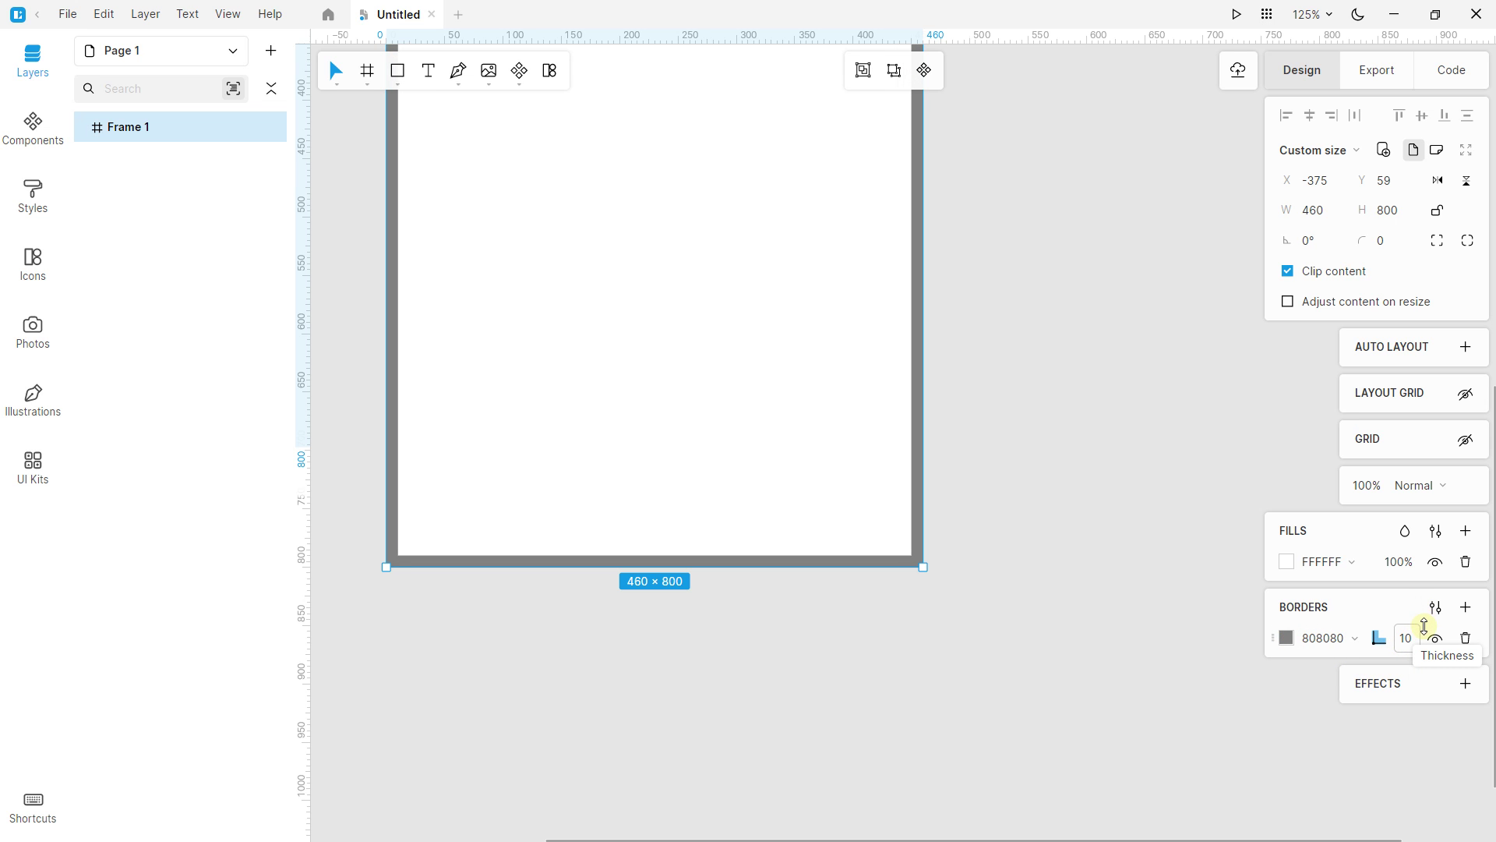
{"action": "left_click", "coordinate": [1287, 638]}
{"action": "left_click_drag", "start_coordinate": [1124, 343], "coordinate": [872, 524]}
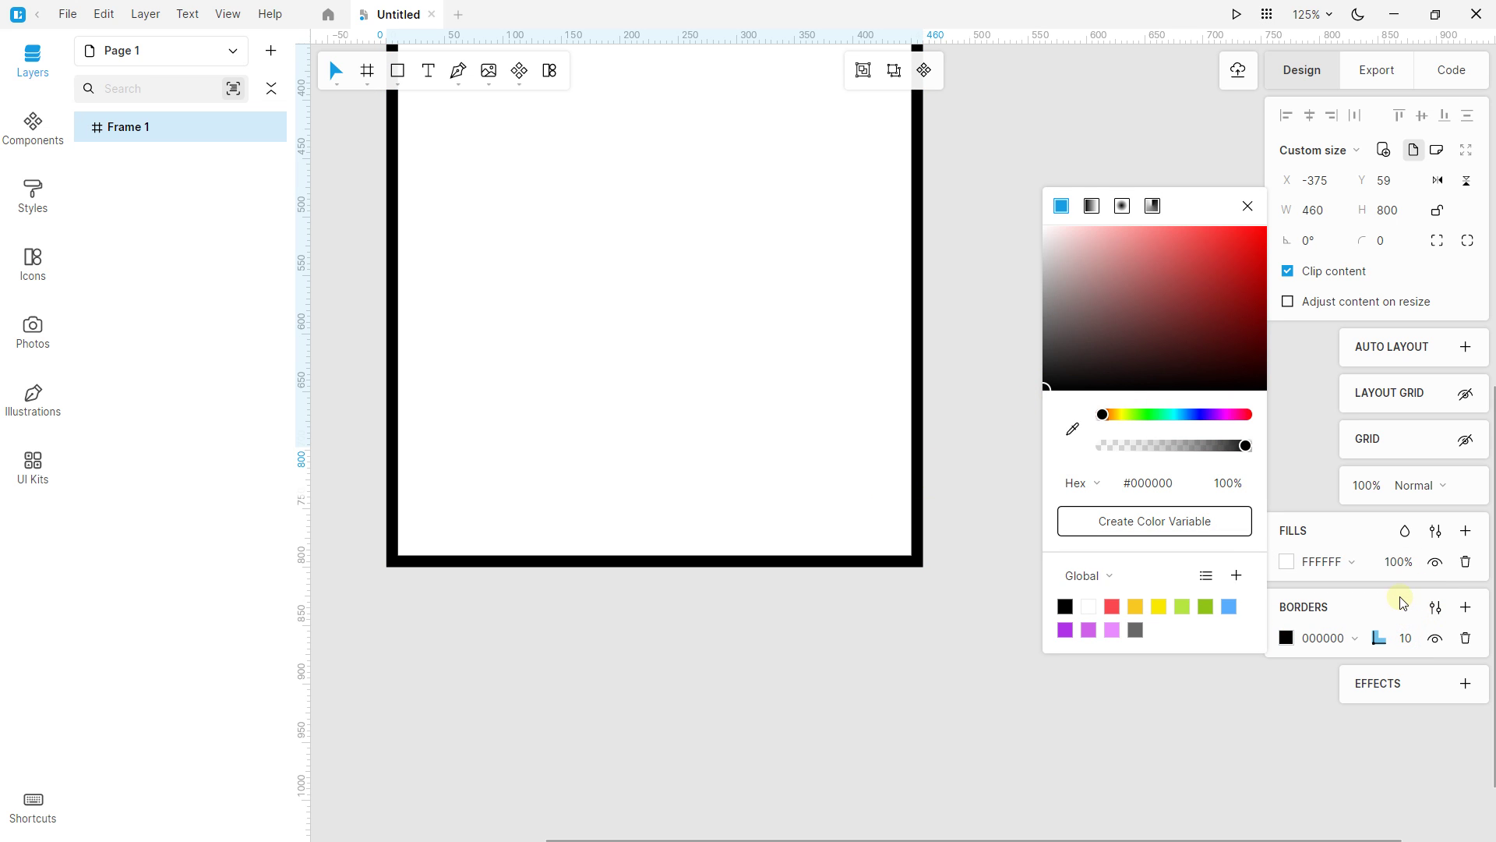
{"action": "left_click", "coordinate": [1248, 206]}
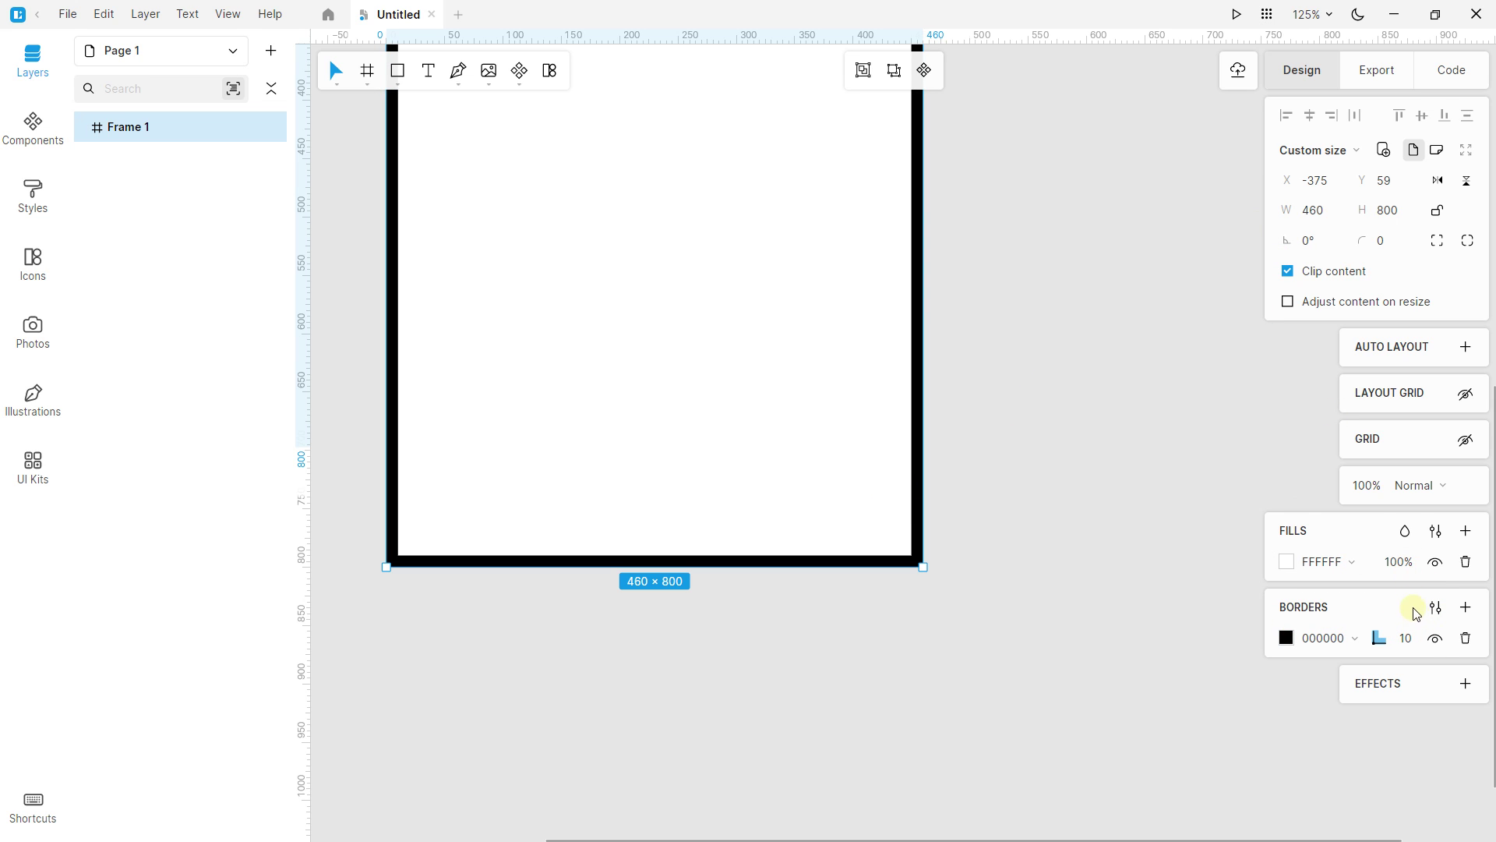
{"action": "left_click", "coordinate": [1465, 638]}
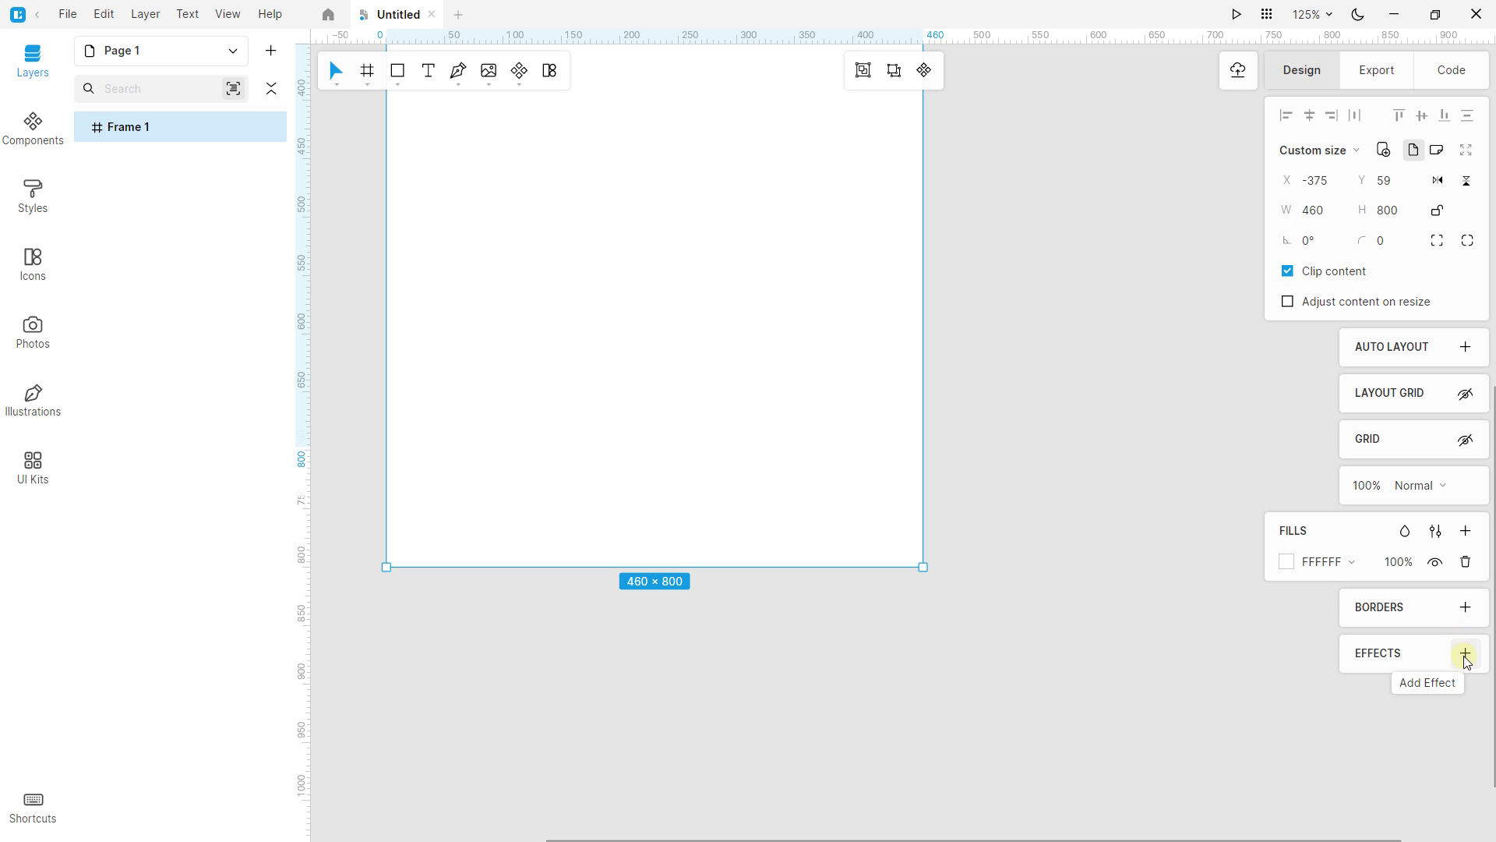
Step: Add an effect to Frame 1, trying Inner Shadow, Gaussian Blur and Background Blur before returning to Shadow
{"action": "left_click", "coordinate": [1466, 657]}
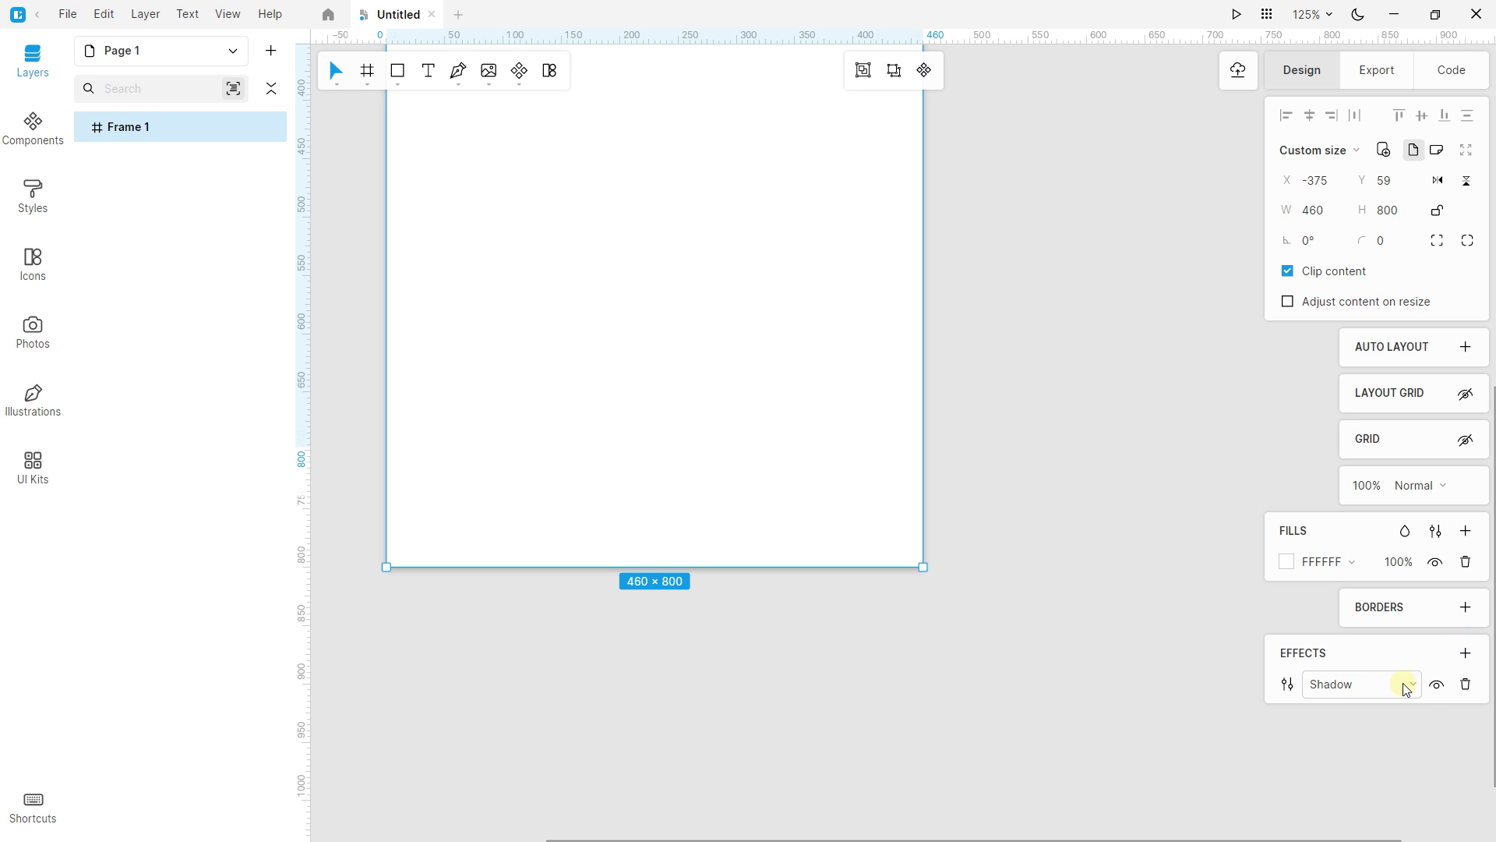
{"action": "left_click", "coordinate": [1407, 689]}
{"action": "left_click", "coordinate": [1367, 735]}
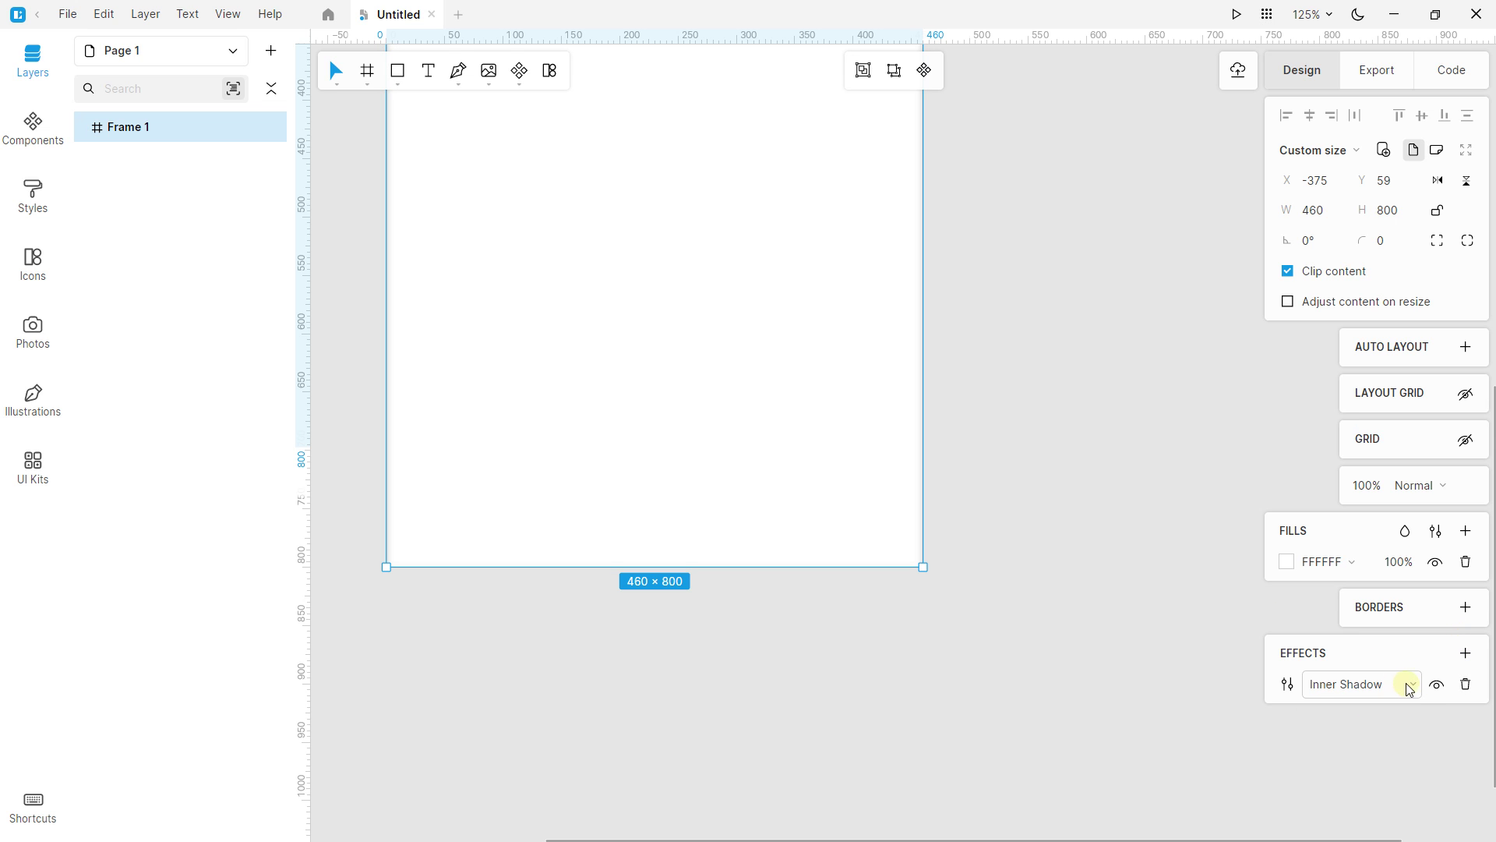
{"action": "key", "text": "shift+1"}
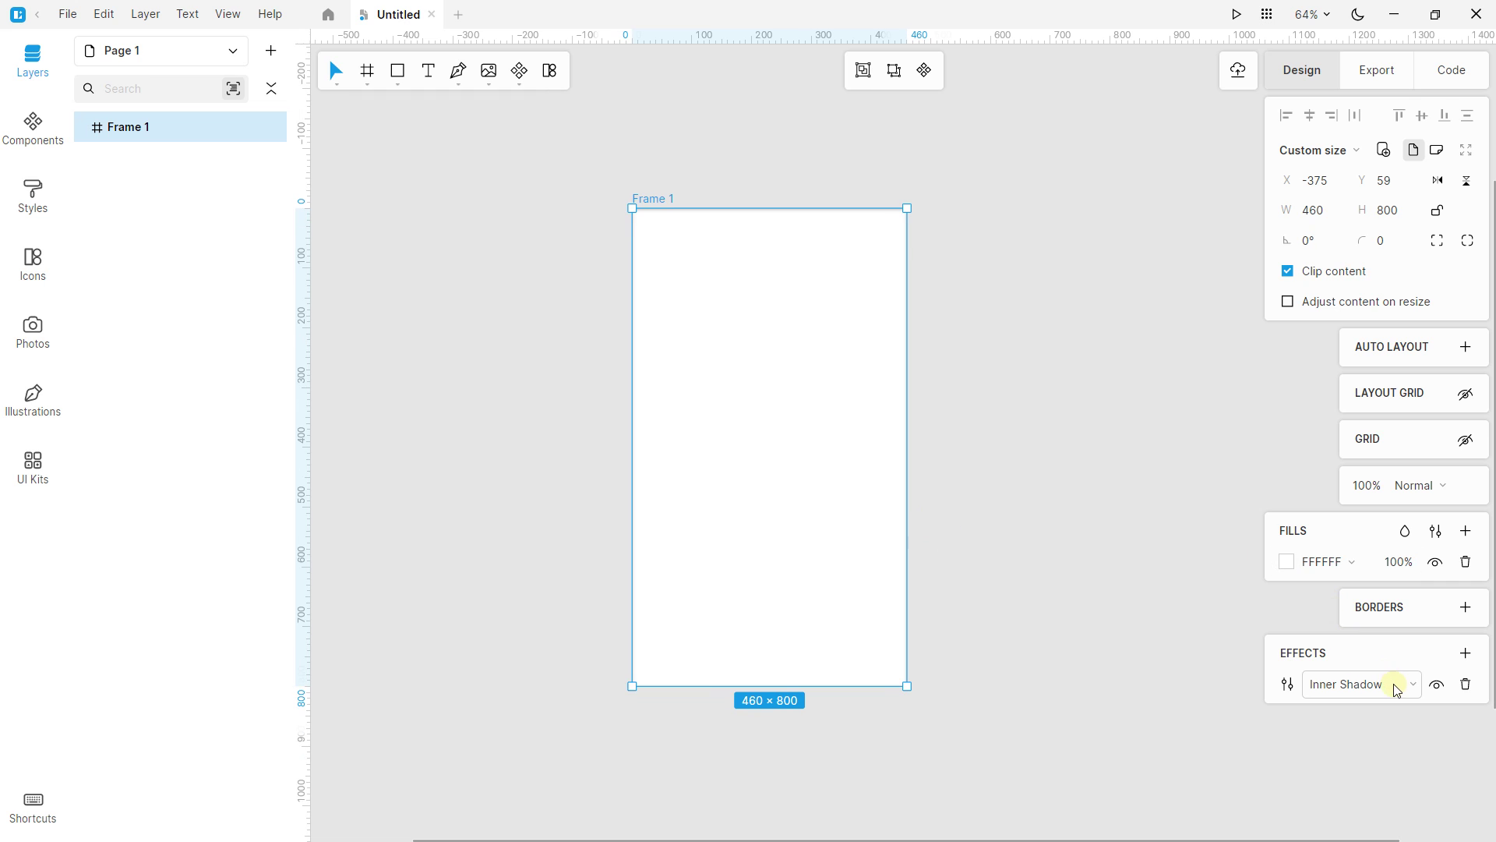
{"action": "left_click", "coordinate": [1396, 689]}
{"action": "left_click", "coordinate": [1400, 755]}
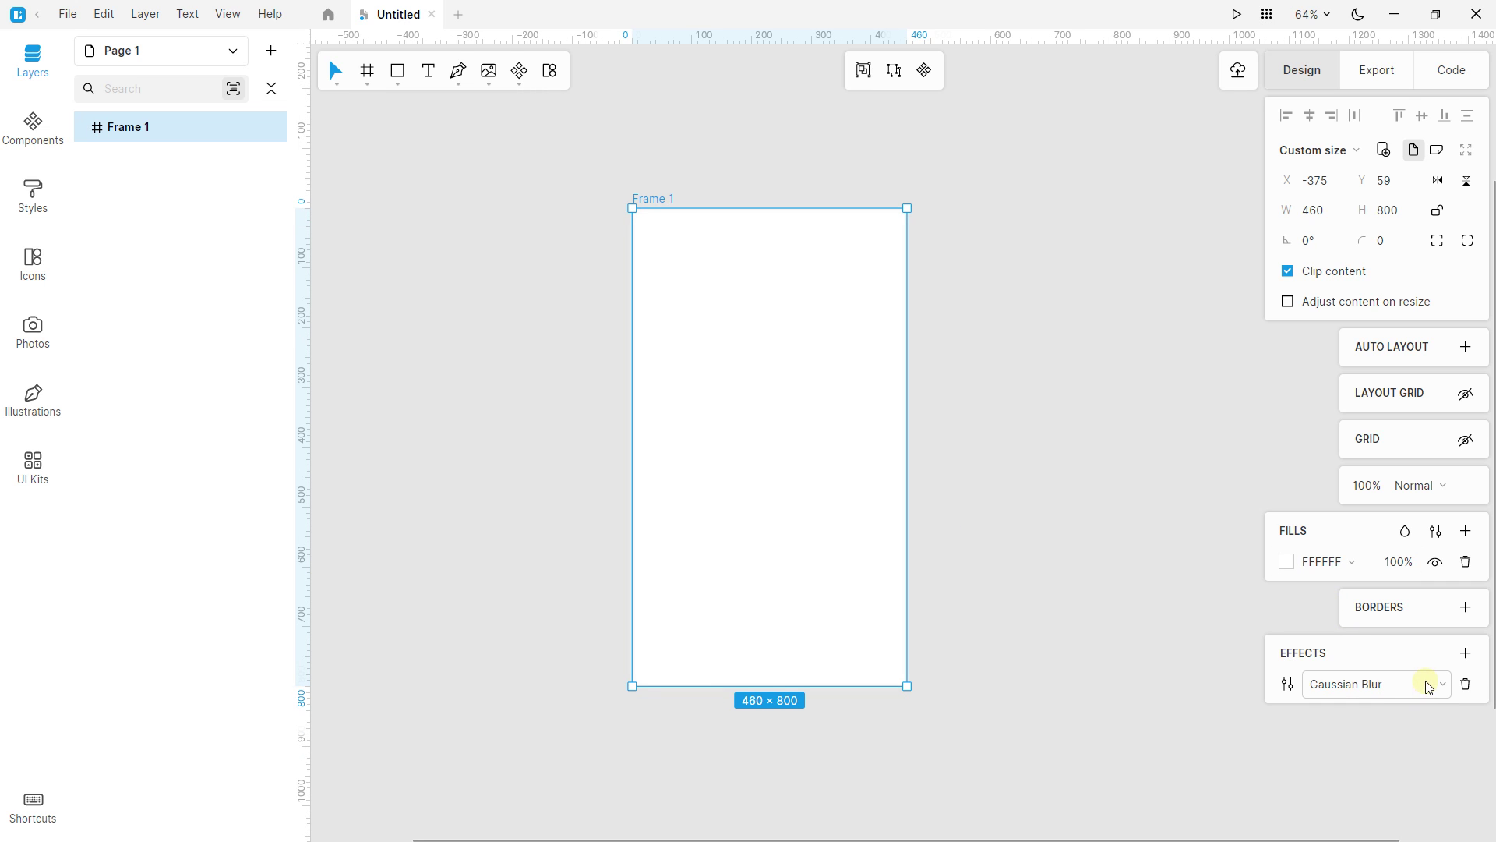
{"action": "left_click", "coordinate": [1425, 687]}
{"action": "left_click", "coordinate": [1378, 779]}
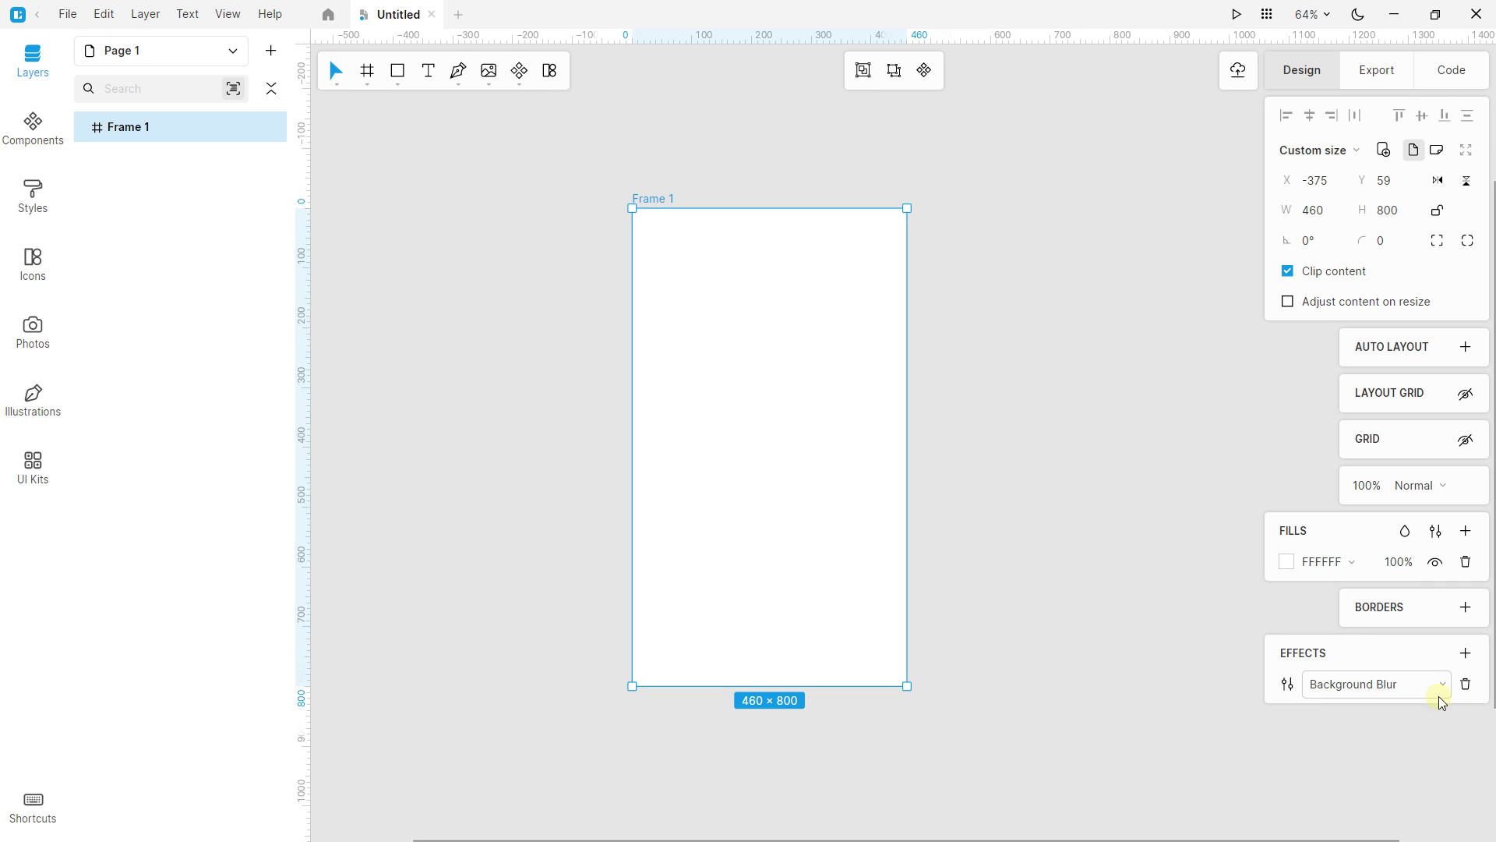
{"action": "left_click", "coordinate": [1440, 686]}
{"action": "left_click", "coordinate": [1396, 712]}
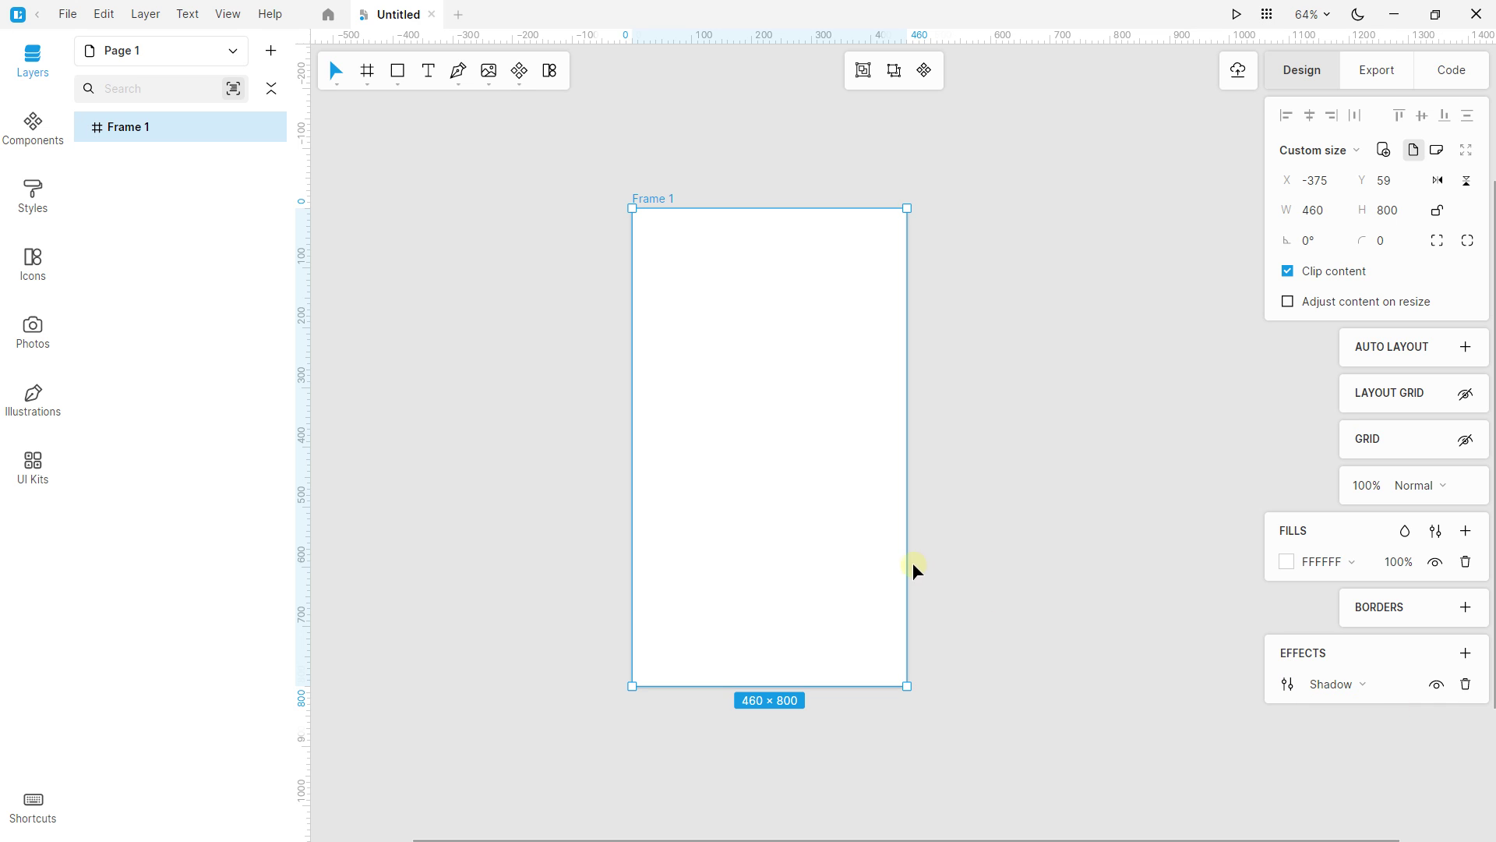
{"action": "scroll", "coordinate": [906, 615], "scroll_direction": "up", "scroll_amount": 3}
{"action": "scroll", "coordinate": [909, 561], "scroll_direction": "down", "scroll_amount": 2}
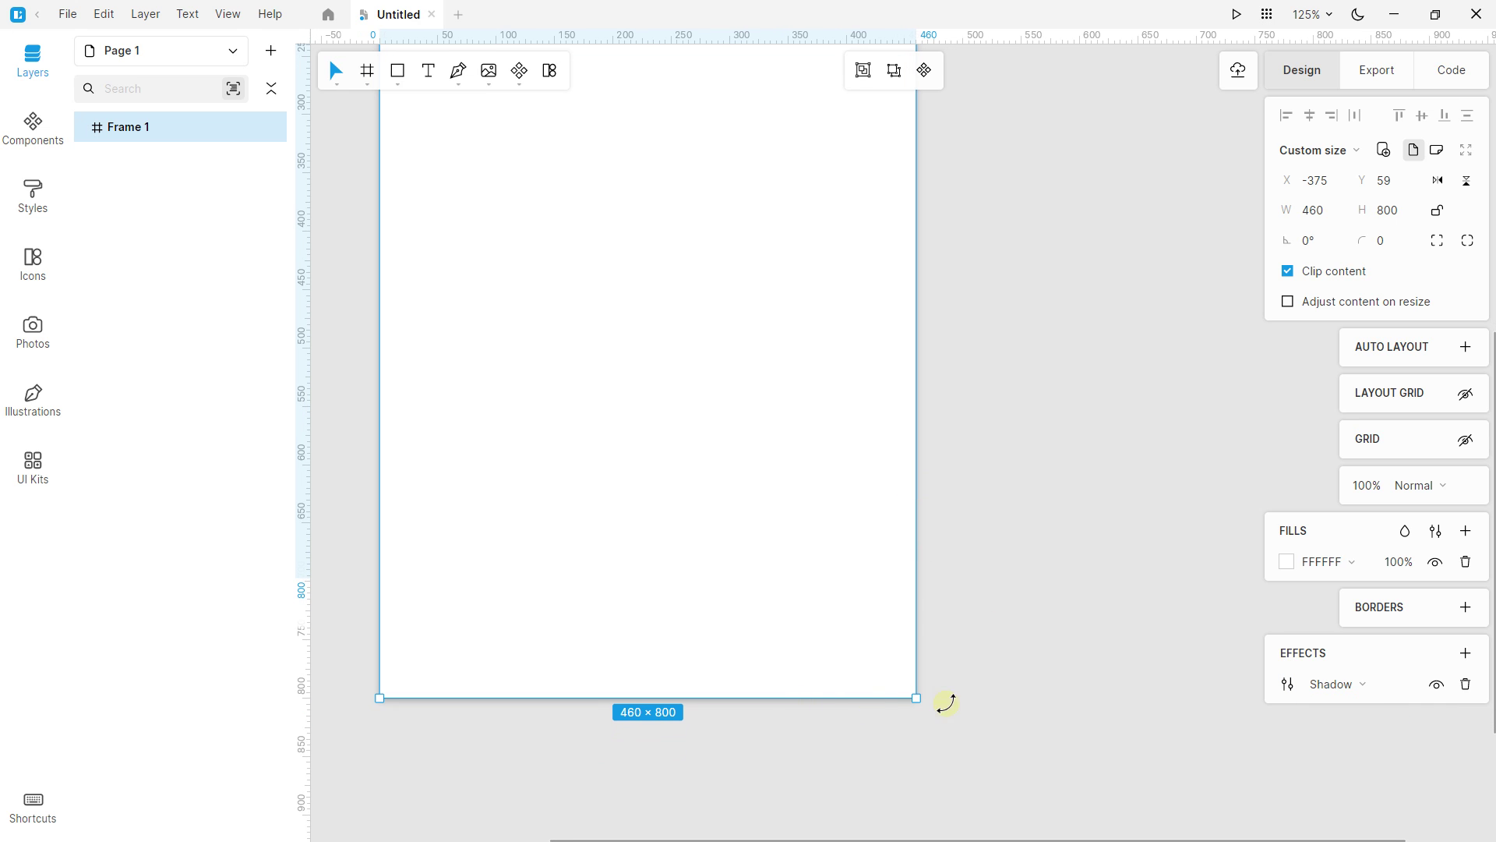
Step: Offset the shadow 34 right and 30 down, then delete the shadow effect
{"action": "left_click", "coordinate": [1287, 685]}
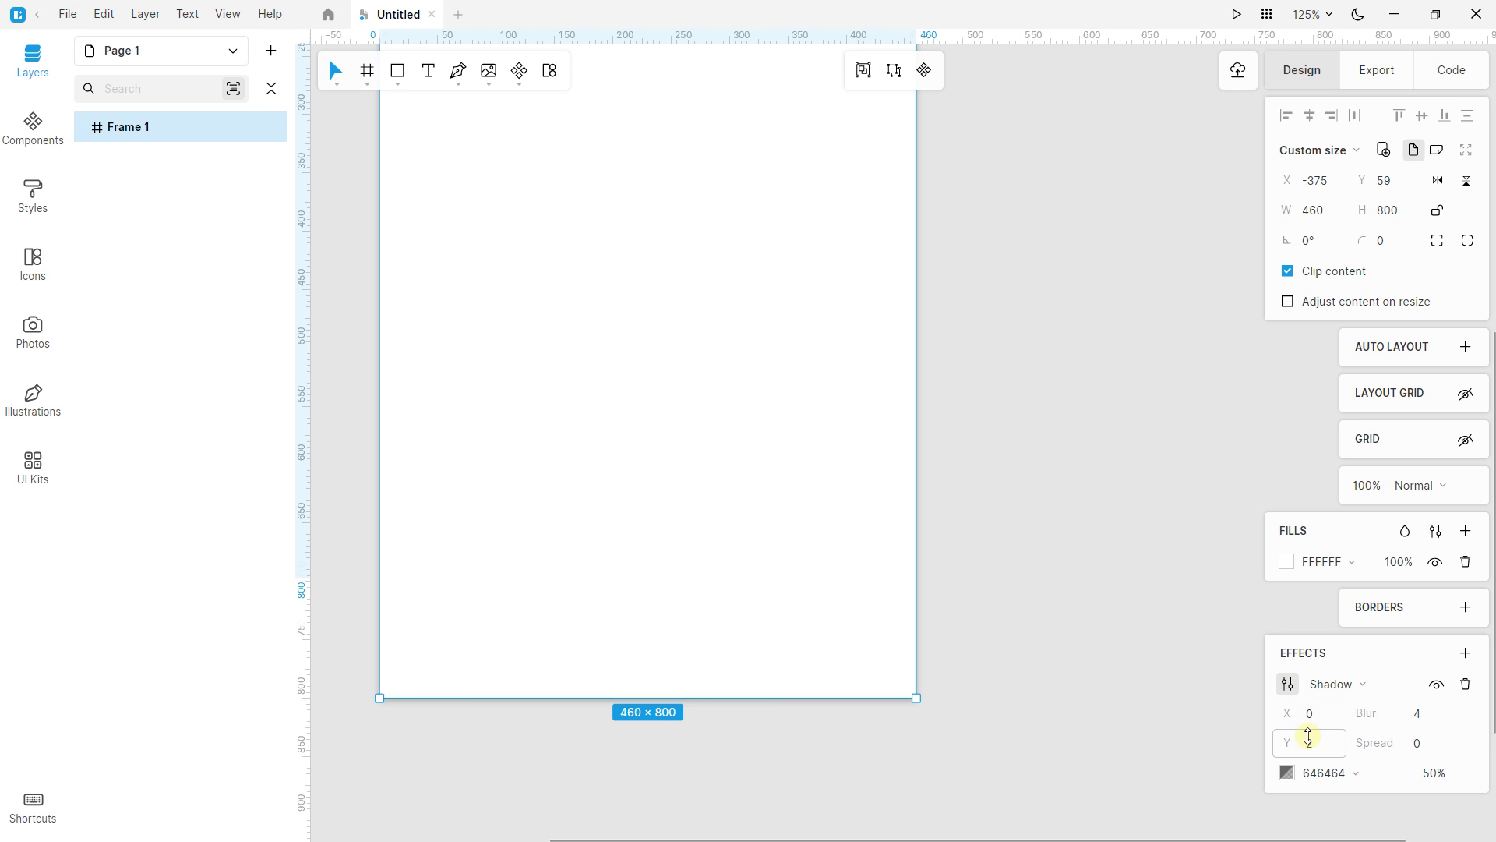
{"action": "left_click_drag", "start_coordinate": [1305, 714], "coordinate": [1313, 657]}
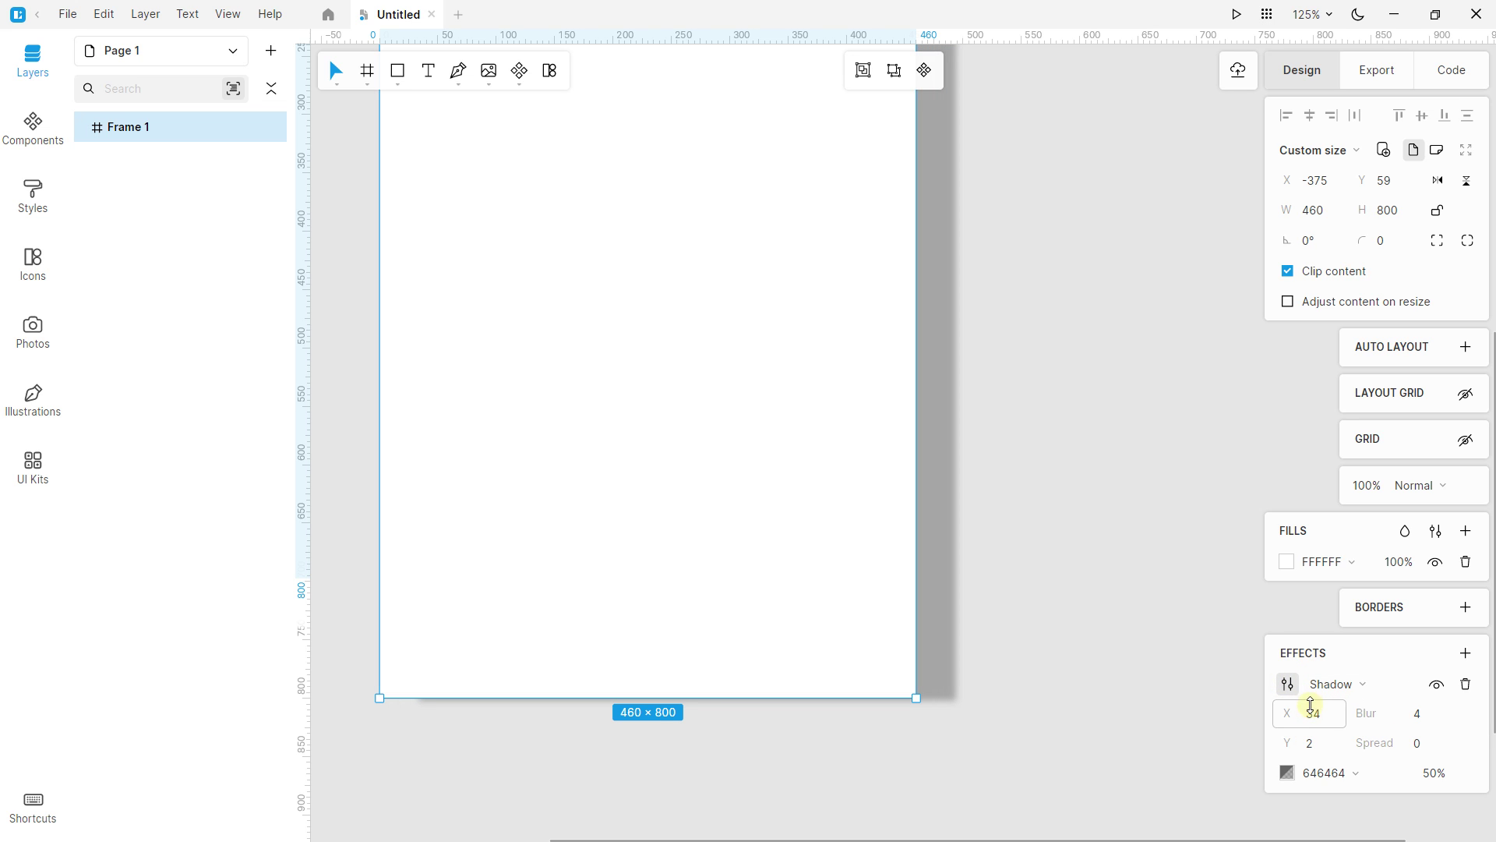
{"action": "left_click_drag", "start_coordinate": [1312, 735], "coordinate": [1418, 721]}
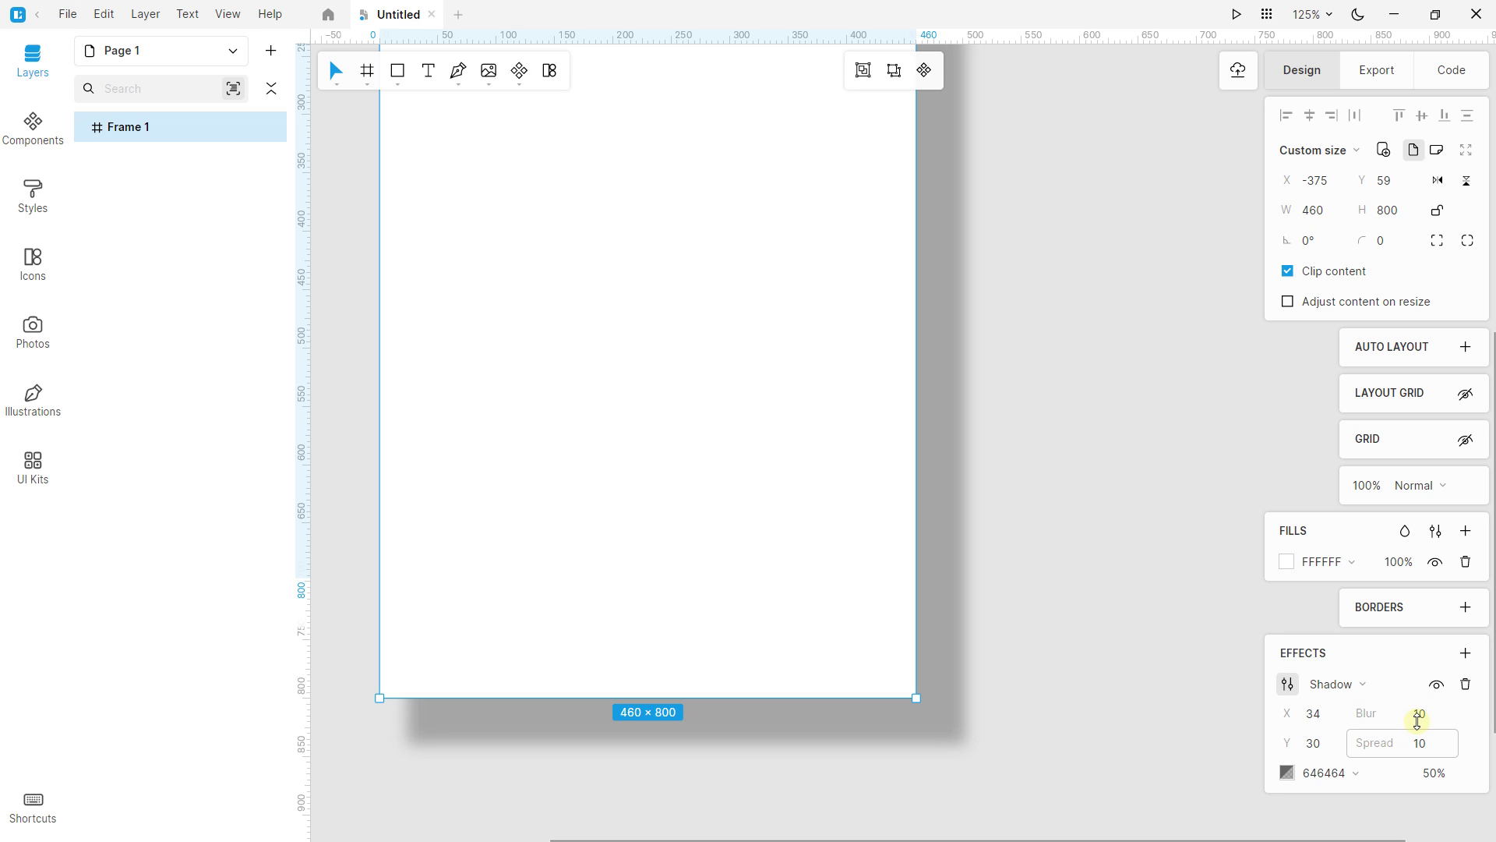
{"action": "scroll", "coordinate": [901, 417], "scroll_direction": "down", "scroll_amount": 5}
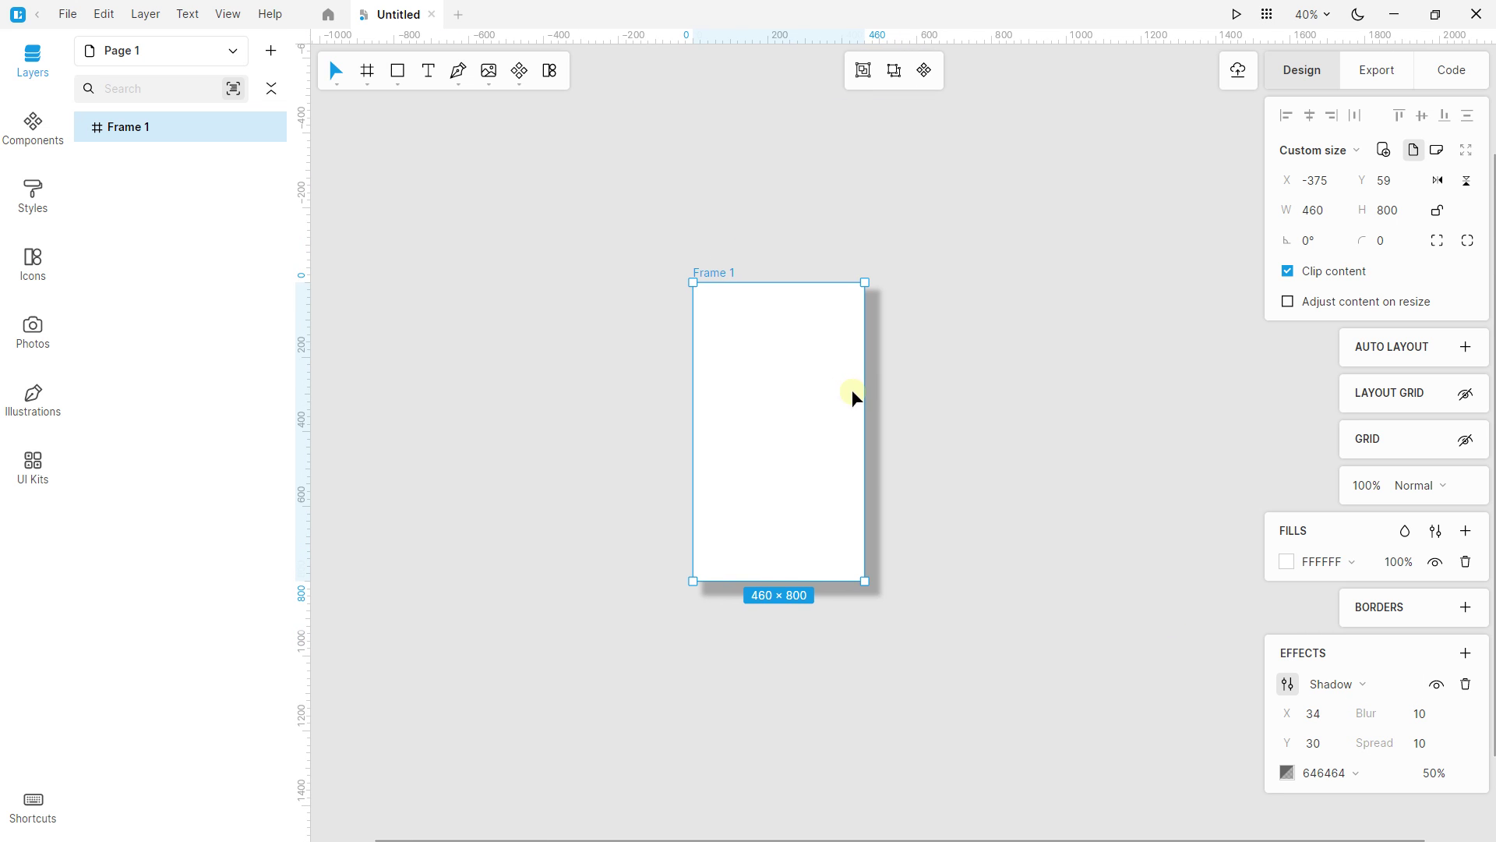
{"action": "scroll", "coordinate": [879, 478], "scroll_direction": "up", "scroll_amount": 2}
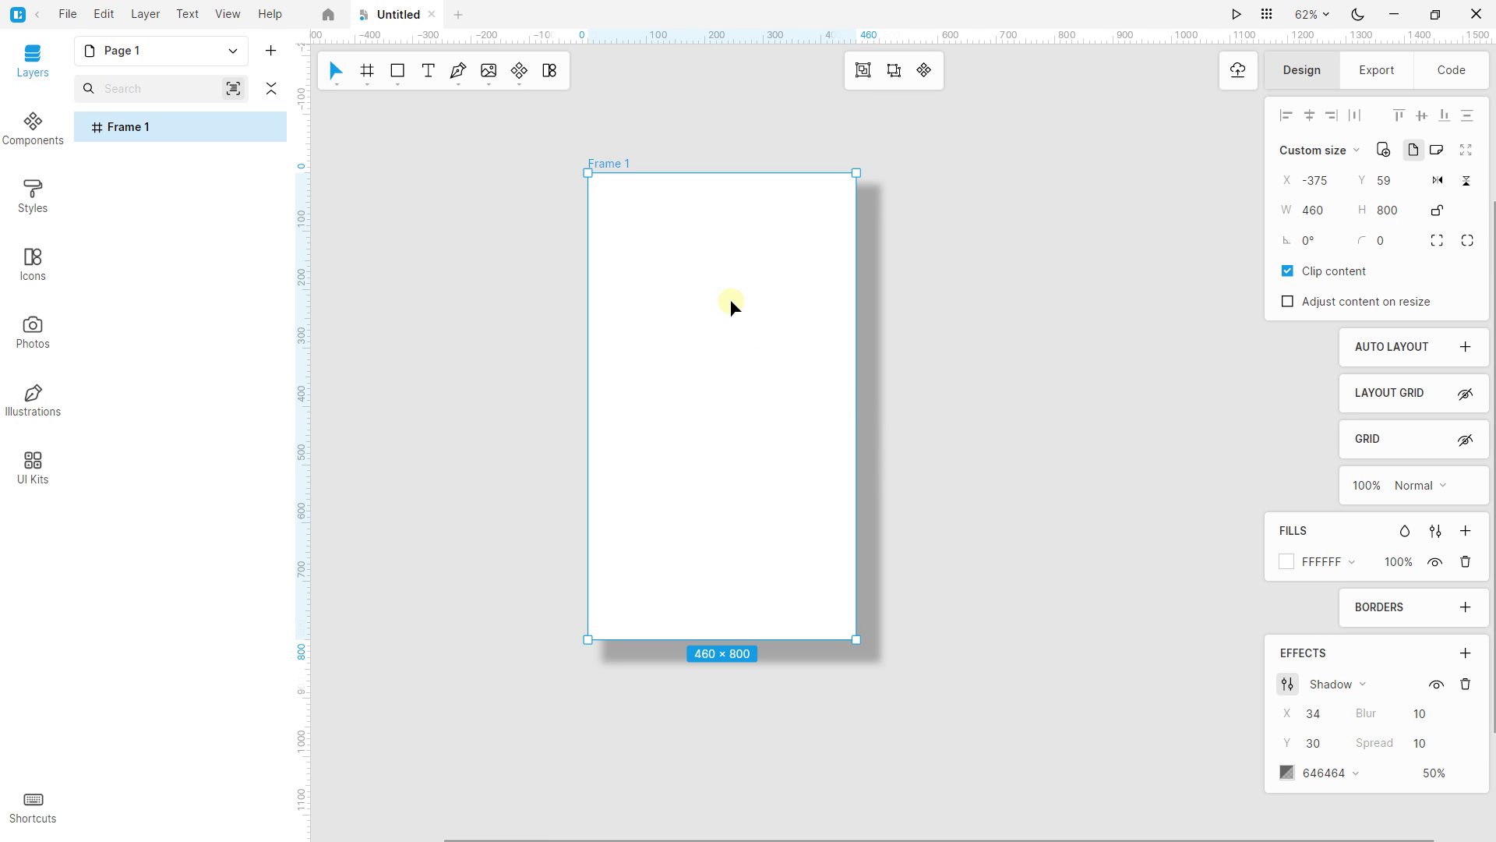
{"action": "scroll", "coordinate": [768, 277], "scroll_direction": "left", "scroll_amount": 2}
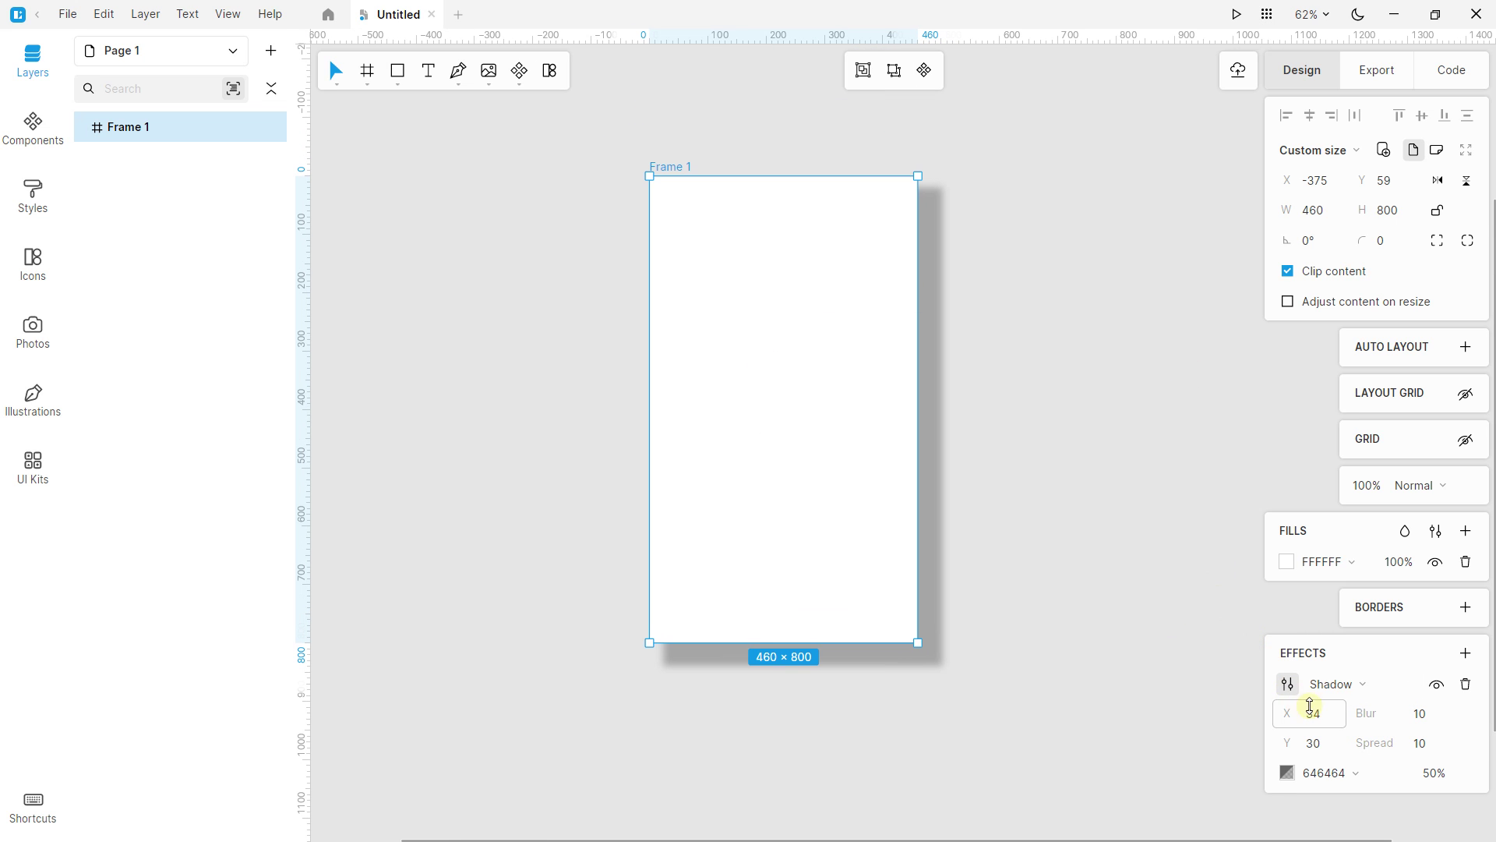
{"action": "left_click", "coordinate": [1465, 686]}
{"action": "scroll", "coordinate": [896, 382], "scroll_direction": "right", "scroll_amount": 1}
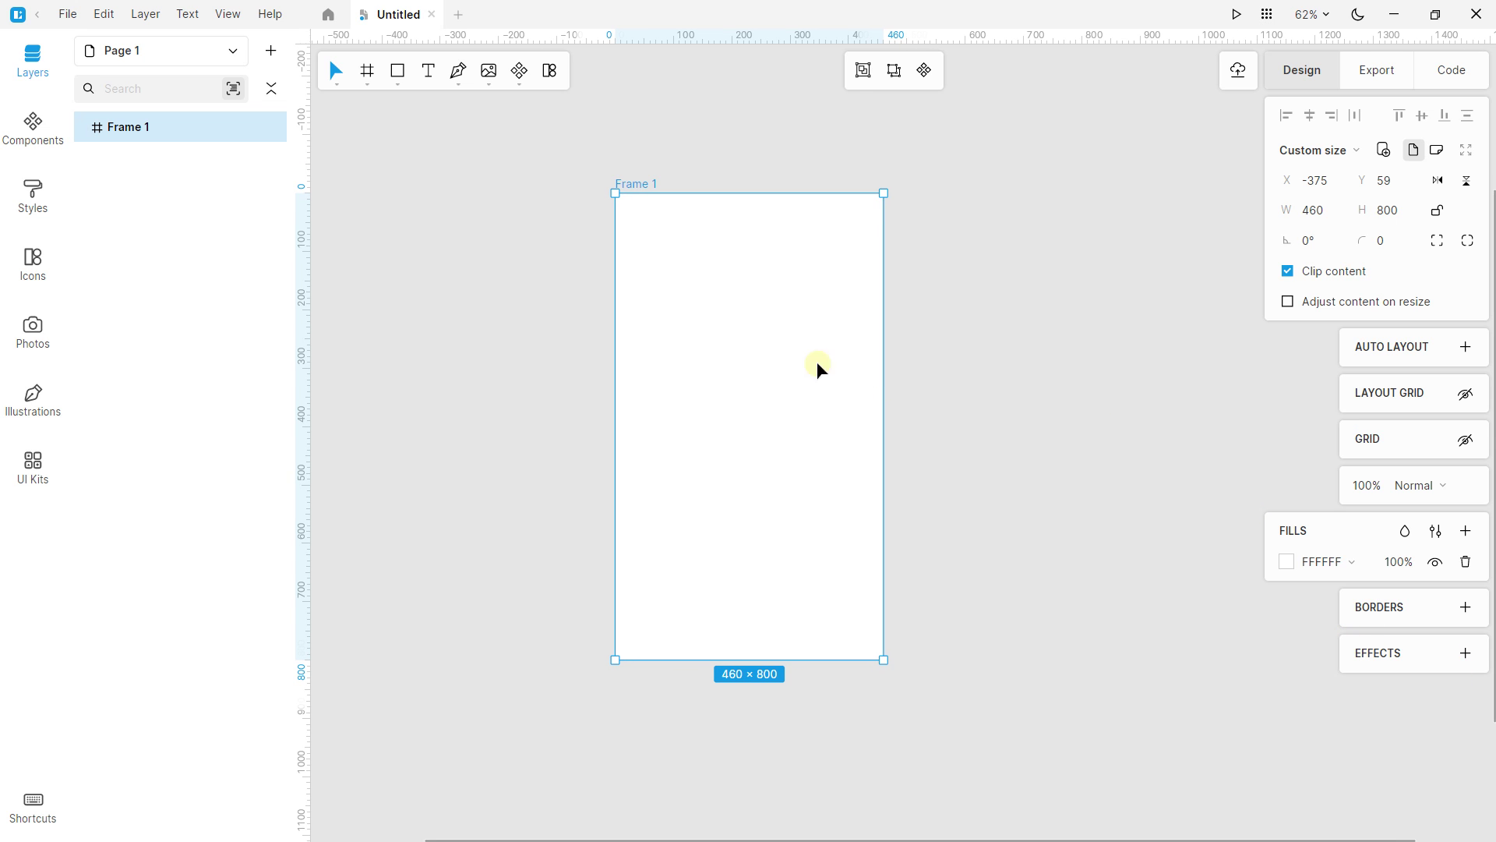
Step: Paste a copy of Frame 1 and move it to the right of the original
{"action": "scroll", "coordinate": [769, 331], "scroll_direction": "up", "scroll_amount": 2}
{"action": "left_click_drag", "start_coordinate": [715, 311], "coordinate": [542, 299]}
{"action": "scroll", "coordinate": [571, 303], "scroll_direction": "down", "scroll_amount": 2}
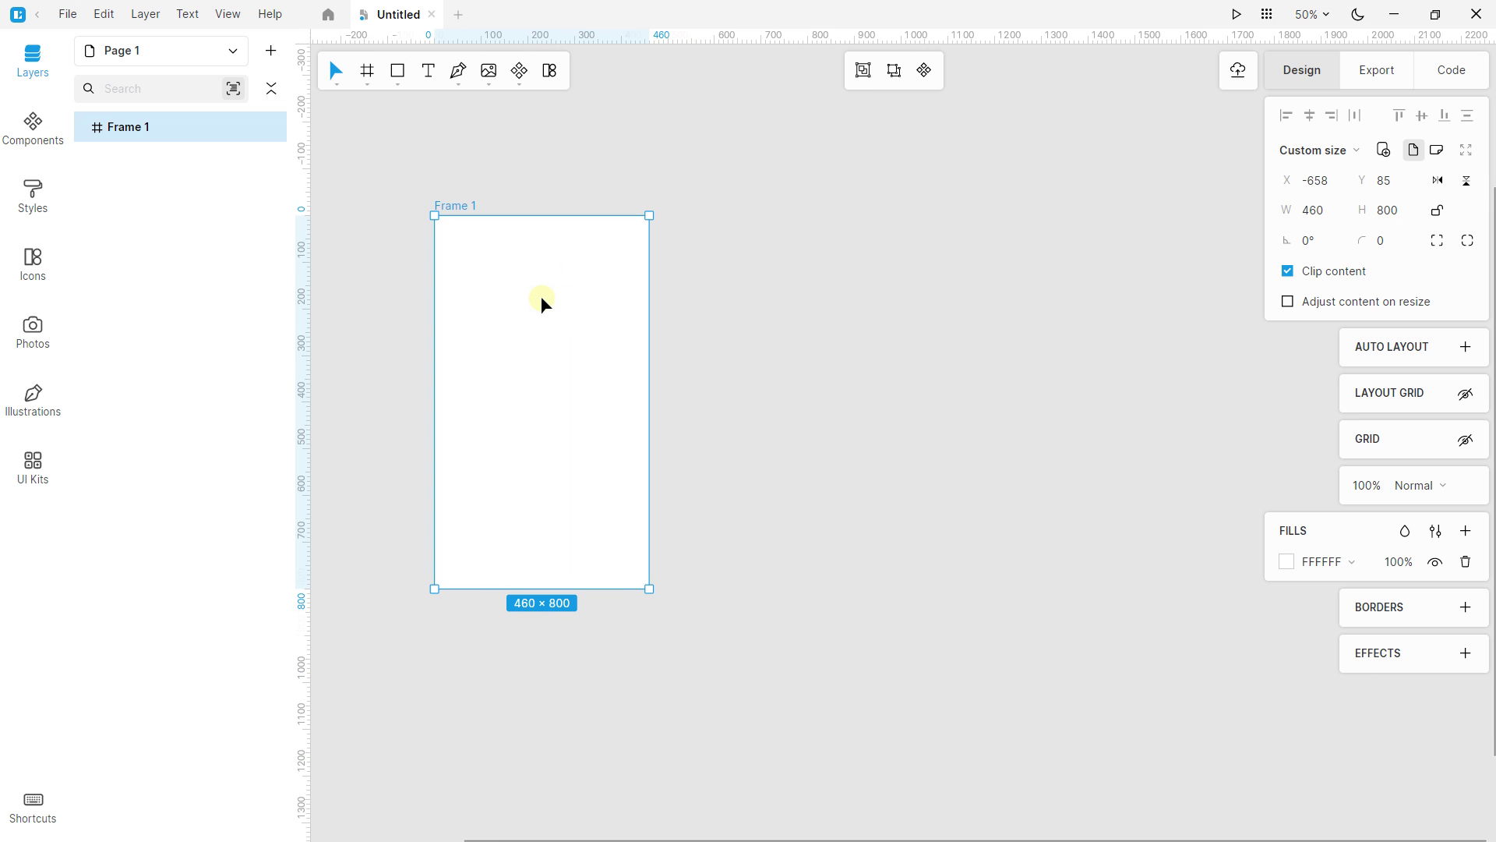
{"action": "right_click", "coordinate": [543, 298]}
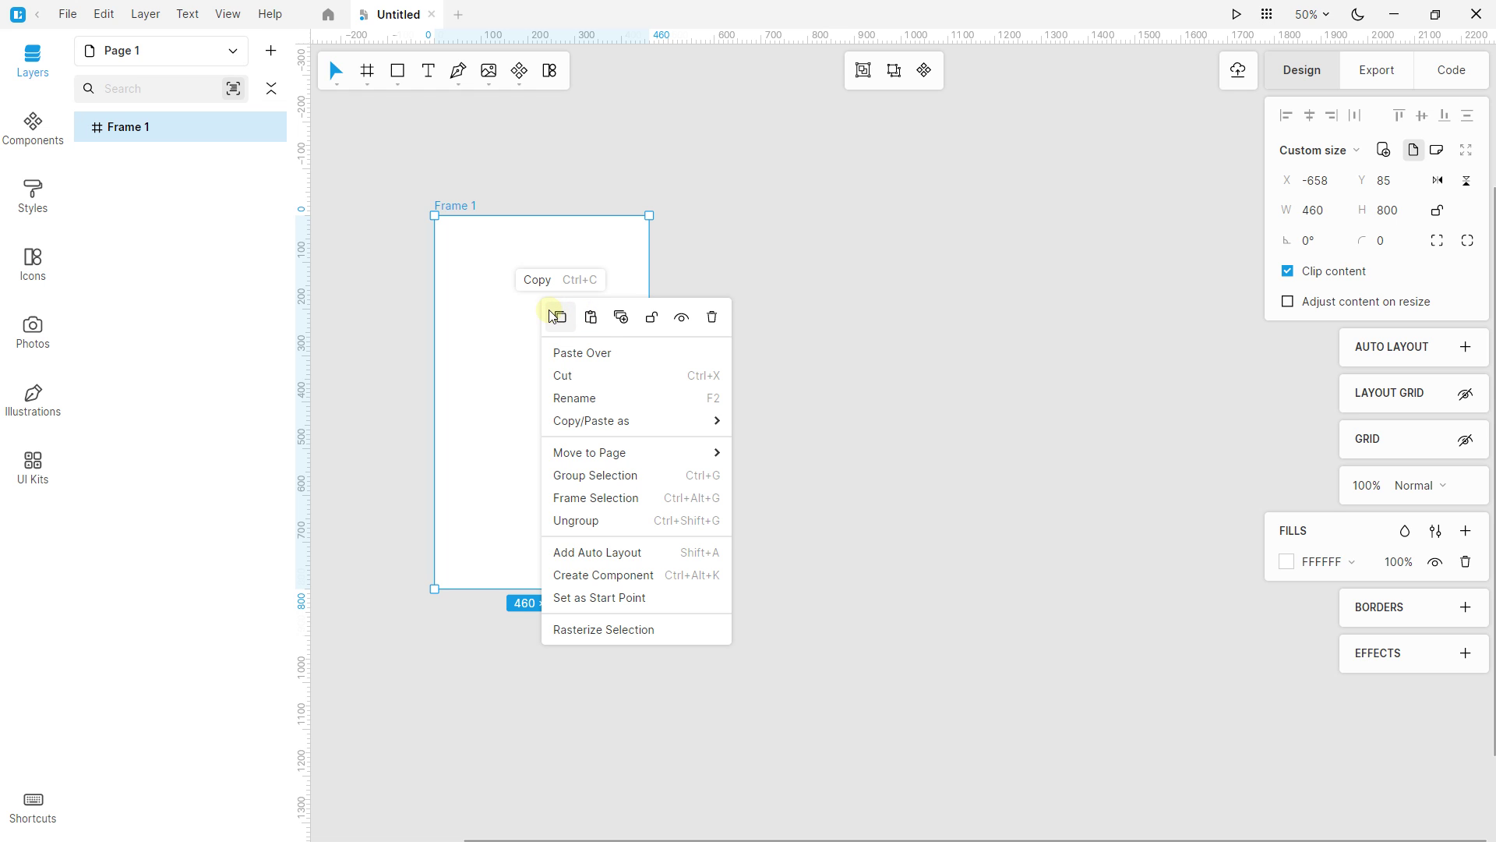
{"action": "left_click", "coordinate": [621, 317]}
{"action": "left_click_drag", "start_coordinate": [715, 306], "coordinate": [667, 306]}
{"action": "scroll", "coordinate": [752, 304], "scroll_direction": "down", "scroll_amount": 1}
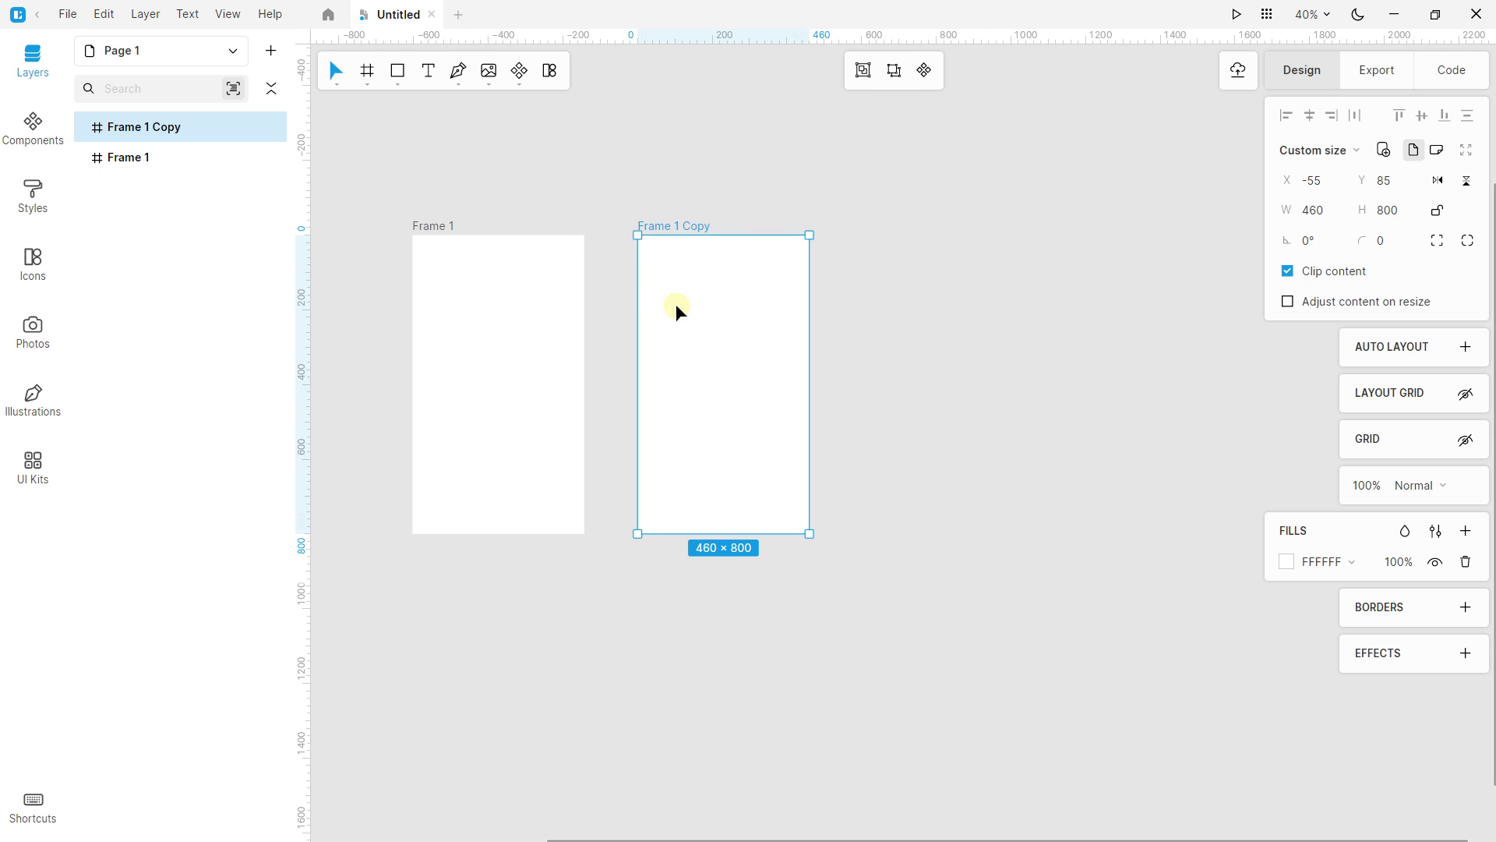
Step: Duplicate the copy twice with Ctrl+D, moving Copy 2 and Copy 3 further right
{"action": "key", "text": "ctrl+d"}
{"action": "left_click_drag", "start_coordinate": [864, 309], "coordinate": [909, 308]}
{"action": "key", "text": "ctrl+d"}
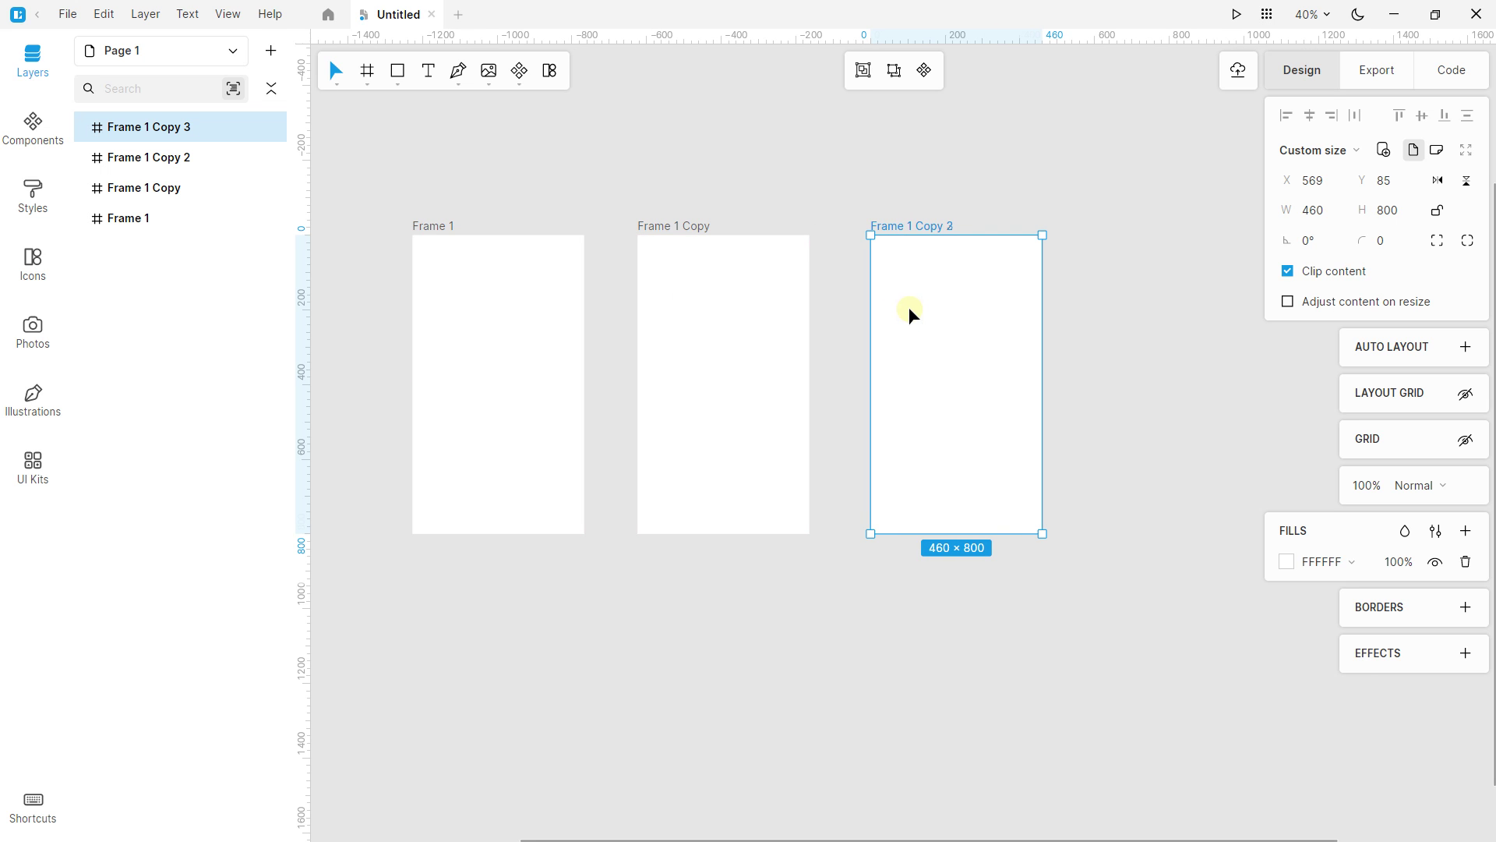
{"action": "scroll", "coordinate": [909, 307], "scroll_direction": "down", "scroll_amount": 1}
{"action": "left_click_drag", "start_coordinate": [928, 334], "coordinate": [1149, 331]}
{"action": "scroll", "coordinate": [862, 311], "scroll_direction": "down", "scroll_amount": 1}
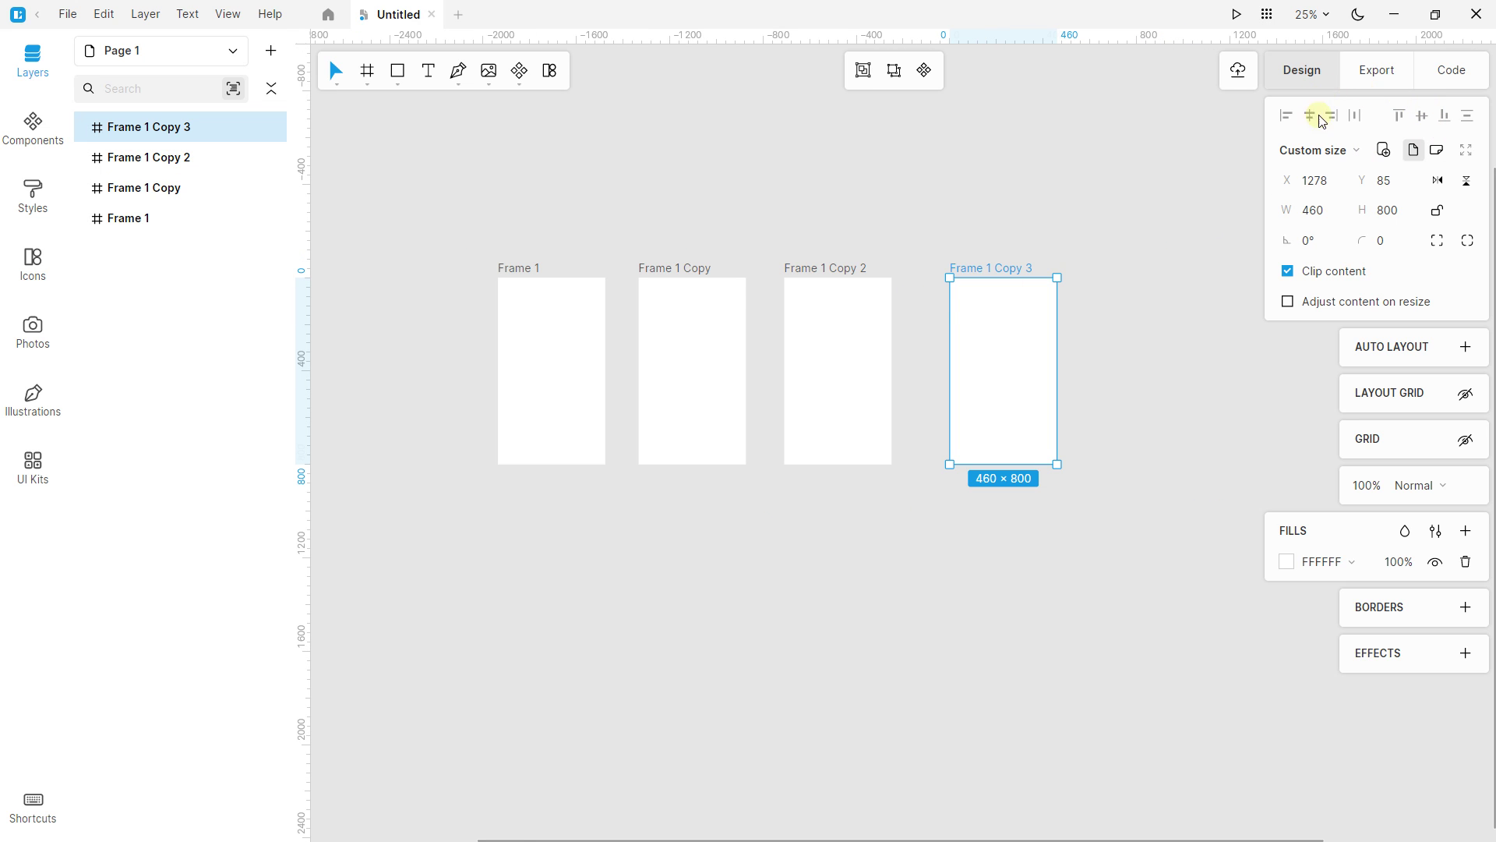
Step: Adjust the vertical positions of Frame 1 Copy and Frame 1 Copy 2
{"action": "left_click_drag", "start_coordinate": [671, 354], "coordinate": [667, 681]}
{"action": "left_click_drag", "start_coordinate": [799, 411], "coordinate": [801, 376]}
{"action": "left_click_drag", "start_coordinate": [671, 649], "coordinate": [675, 448]}
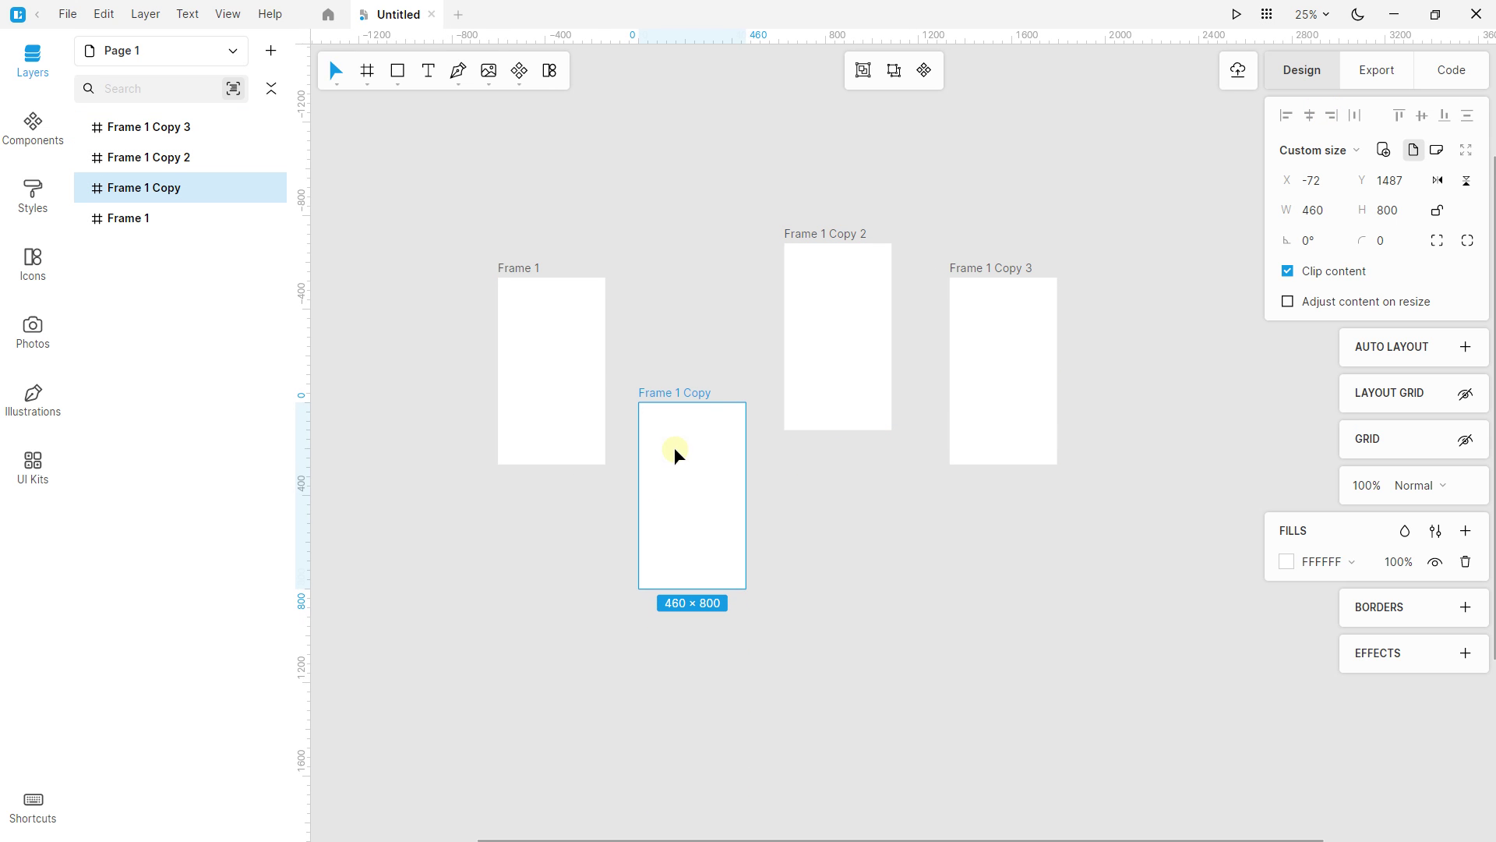
{"action": "scroll", "coordinate": [427, 296], "scroll_direction": "down", "scroll_amount": 1}
Step: Select all four frames, align them vertically, distribute horizontal spacing, then deselect
{"action": "left_click_drag", "start_coordinate": [391, 185], "coordinate": [1102, 657]}
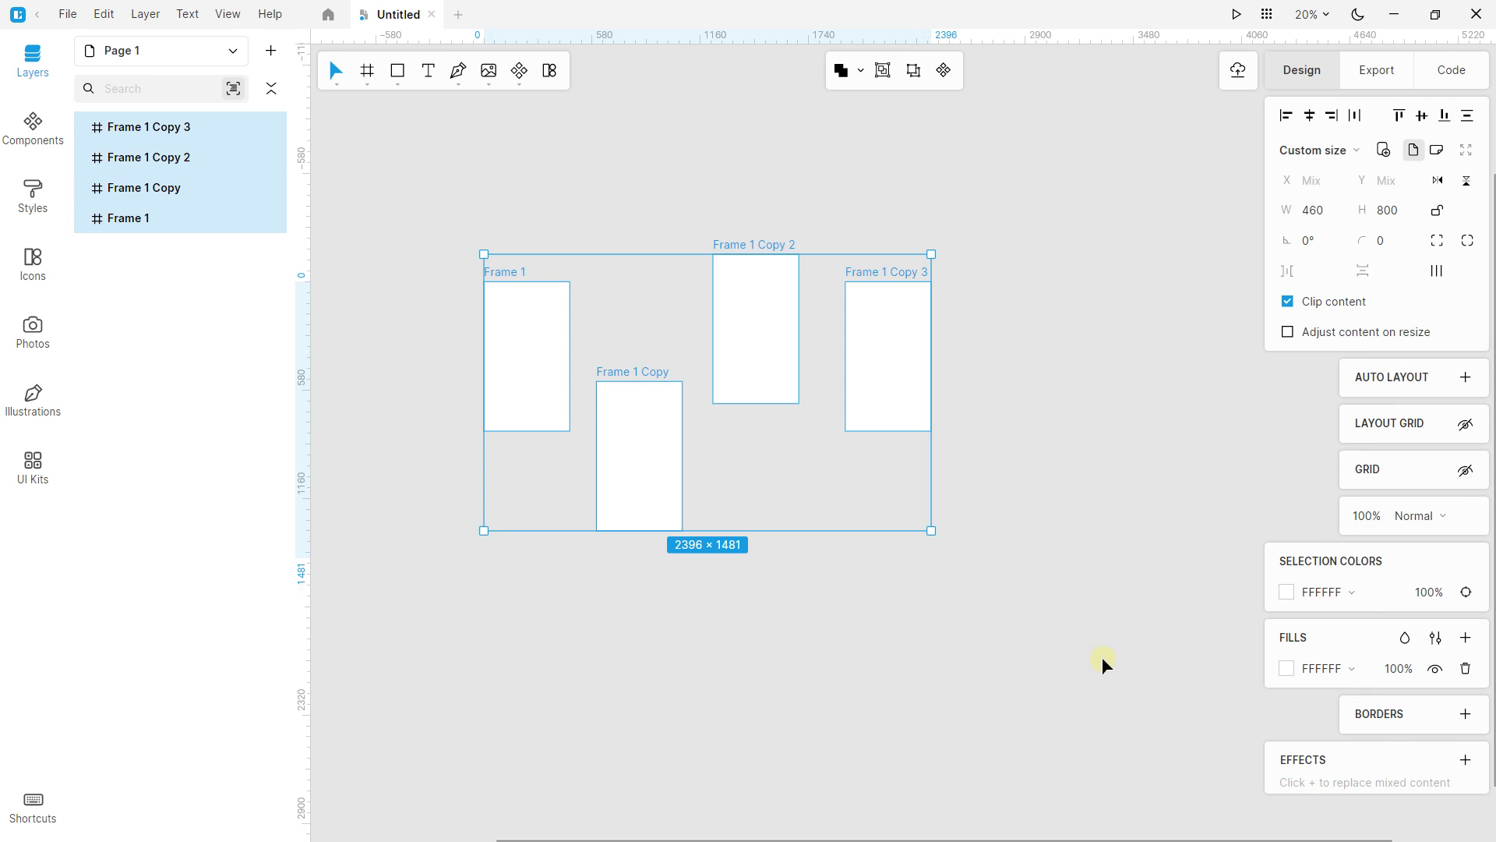
{"action": "left_click", "coordinate": [1422, 117]}
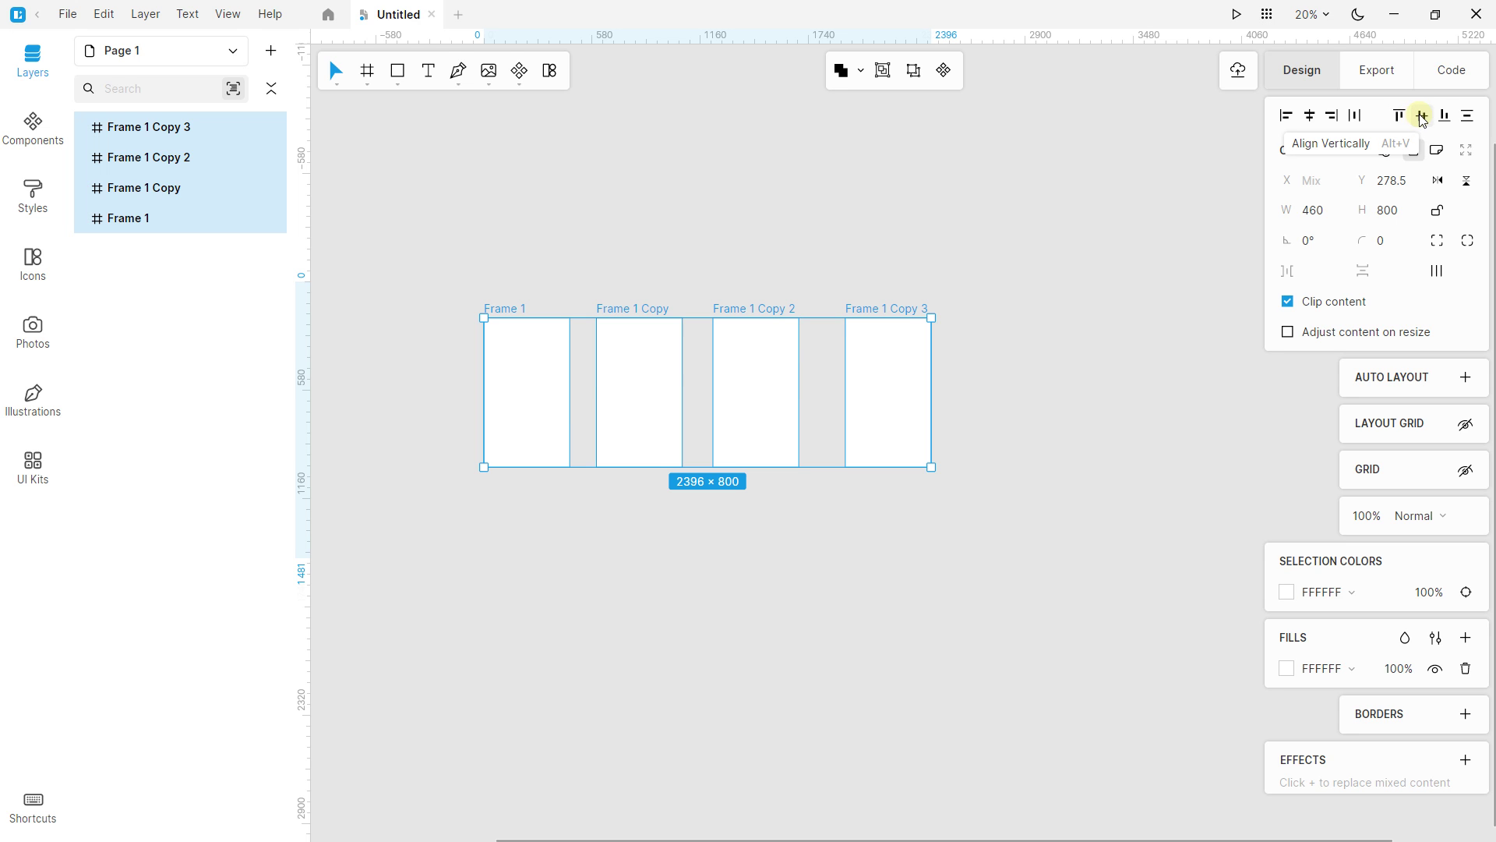
{"action": "left_click", "coordinate": [1354, 115]}
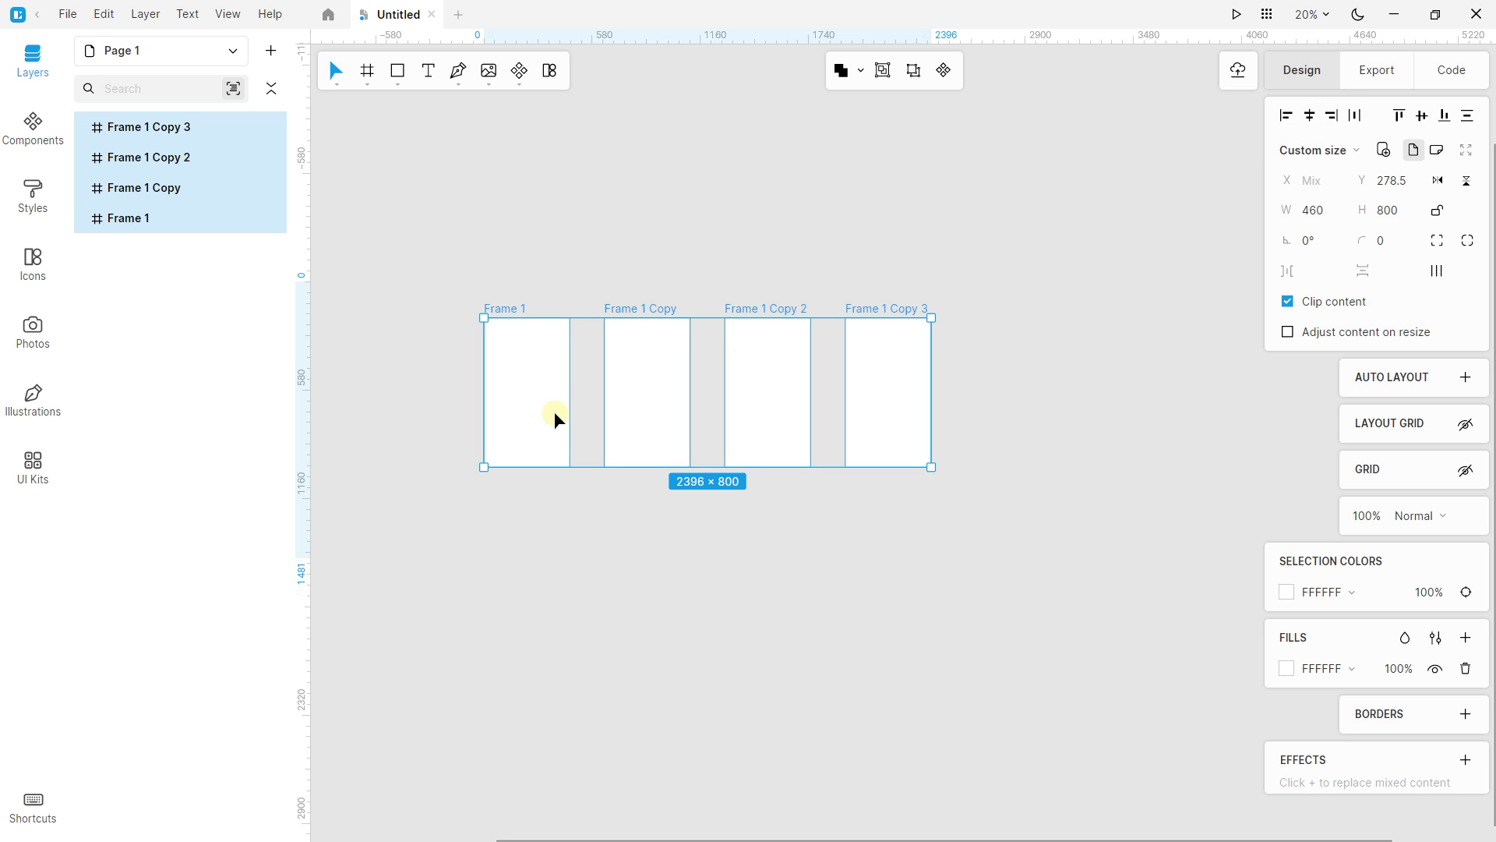
{"action": "scroll", "coordinate": [546, 401], "scroll_direction": "up", "scroll_amount": 2}
{"action": "scroll", "coordinate": [607, 399], "scroll_direction": "down", "scroll_amount": 4}
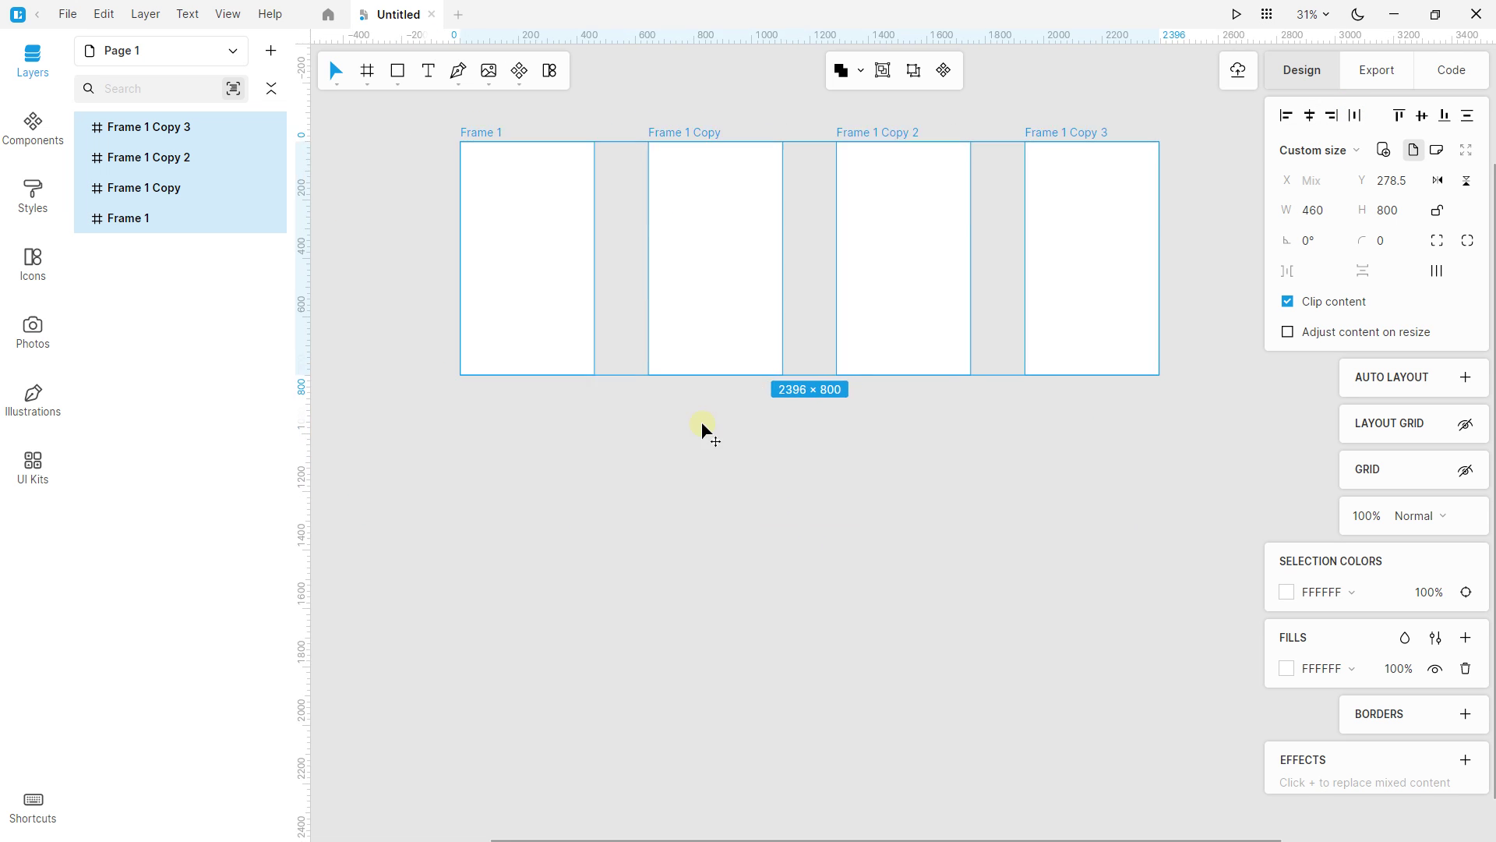
{"action": "scroll", "coordinate": [701, 422], "scroll_direction": "right", "scroll_amount": 2}
{"action": "scroll", "coordinate": [634, 344], "scroll_direction": "up", "scroll_amount": 2}
{"action": "left_click", "coordinate": [564, 177]}
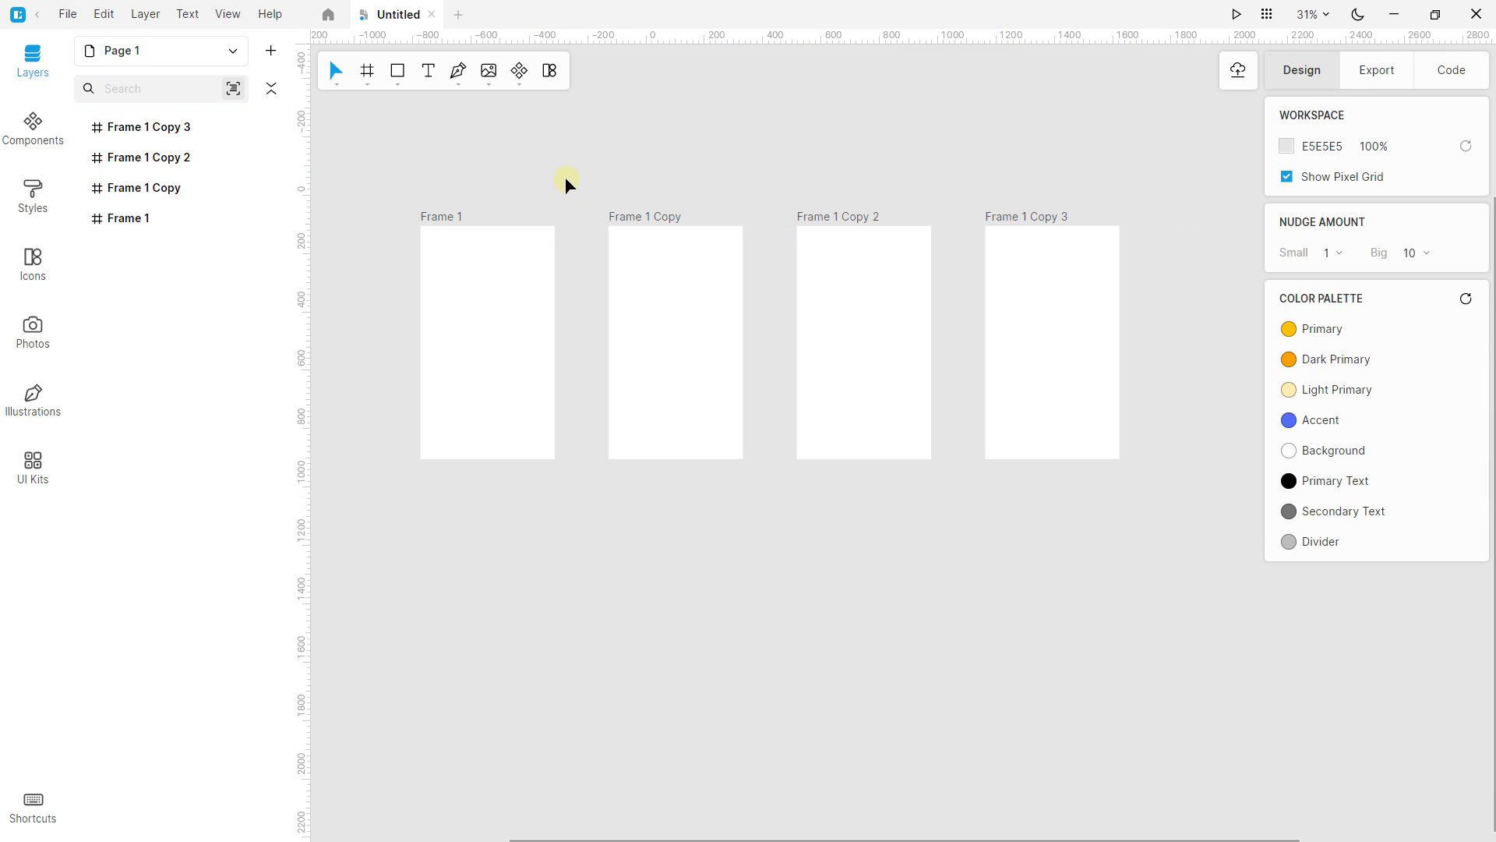
Step: Rename Frame 1 Copy, Copy 2 and Copy 3 to Frame 2, Frame 3 and Frame 4
{"action": "double_click", "coordinate": [148, 188]}
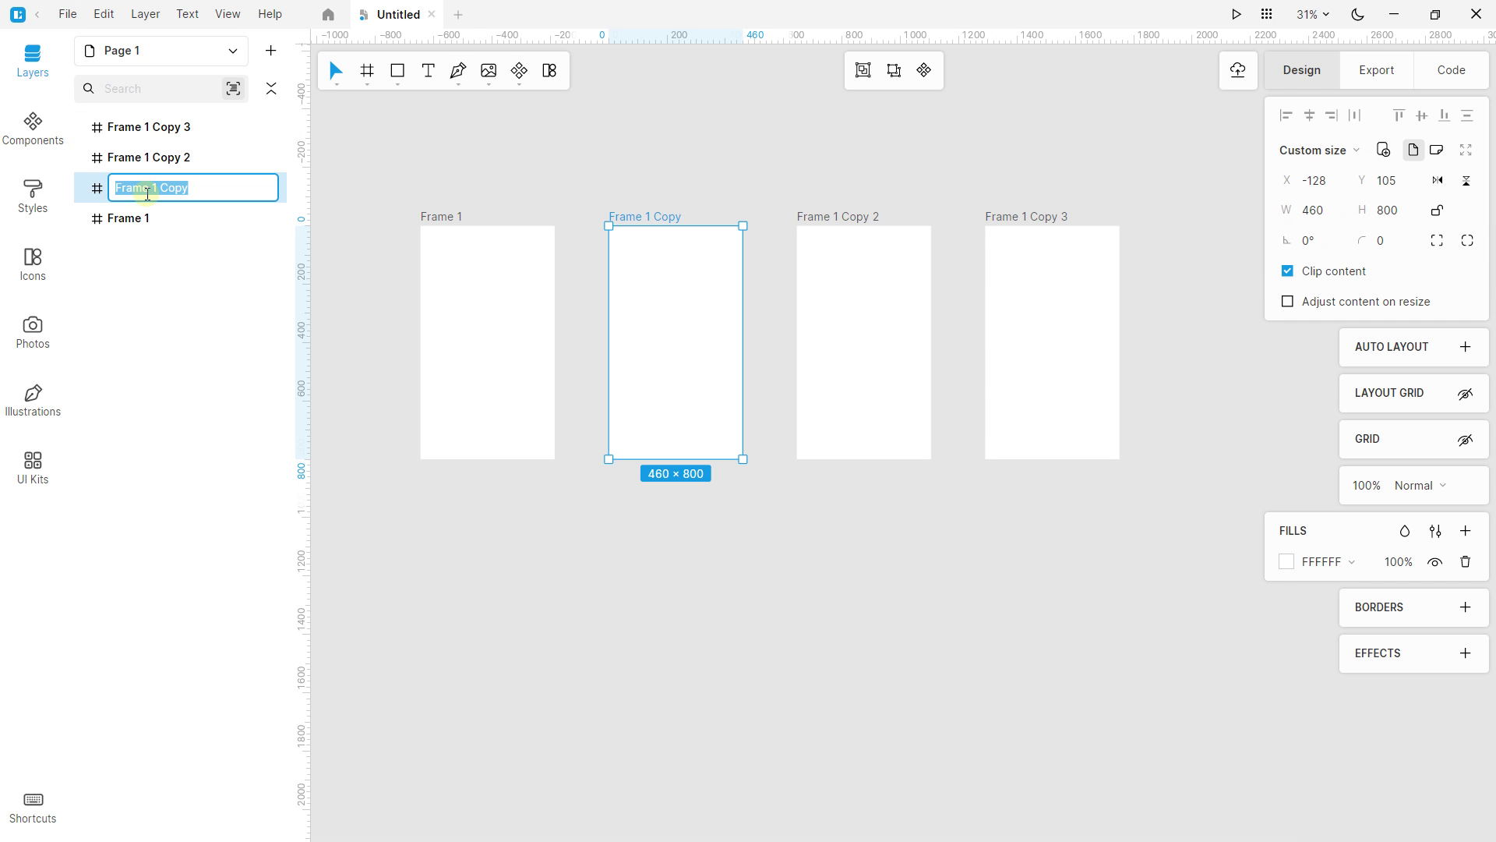
{"action": "type", "text": "Frame"}
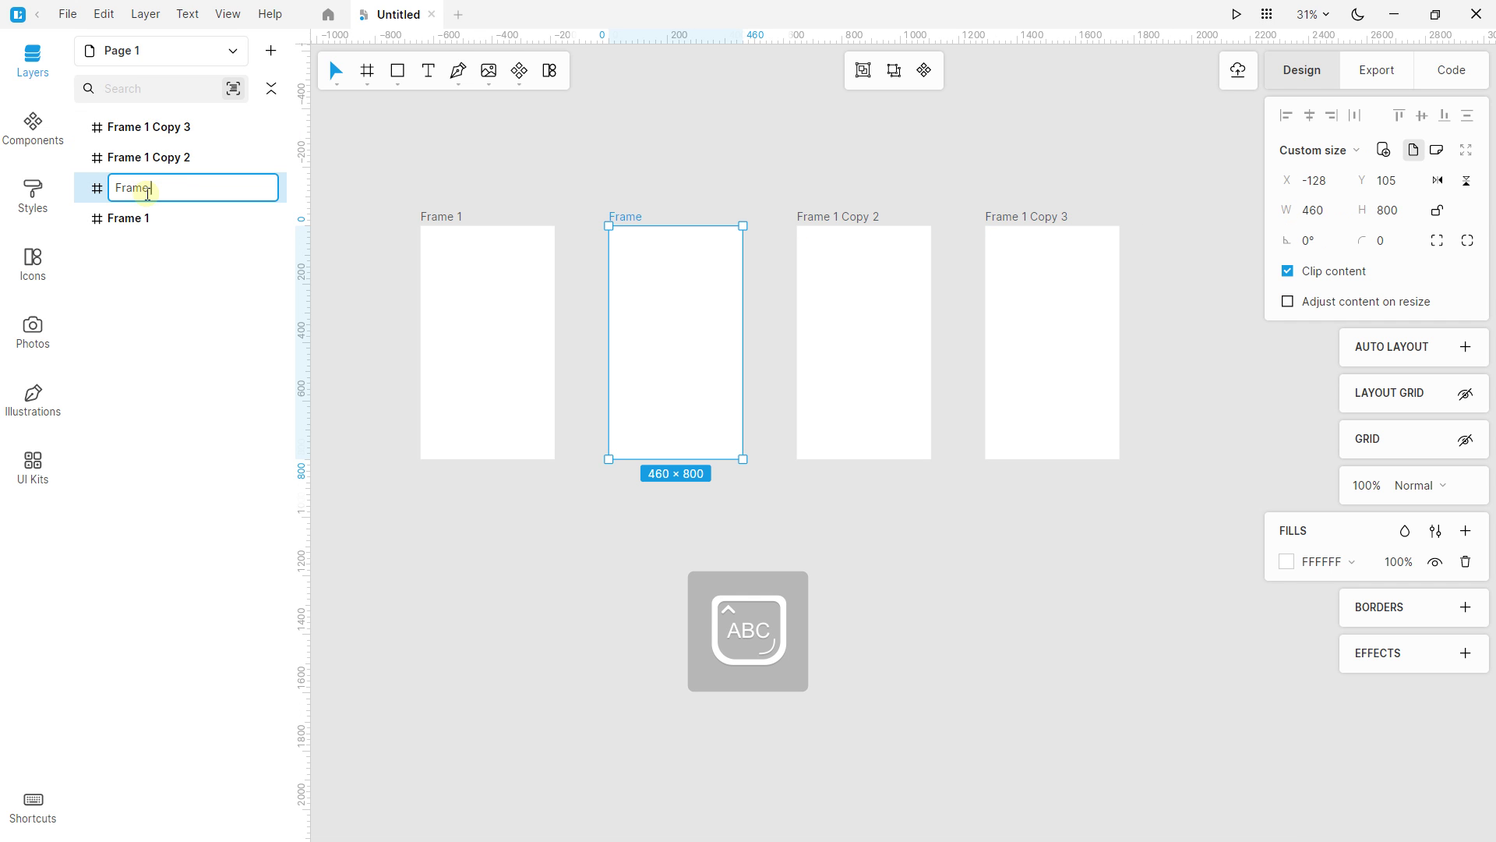
{"action": "key", "text": "Return"}
{"action": "double_click", "coordinate": [161, 156]}
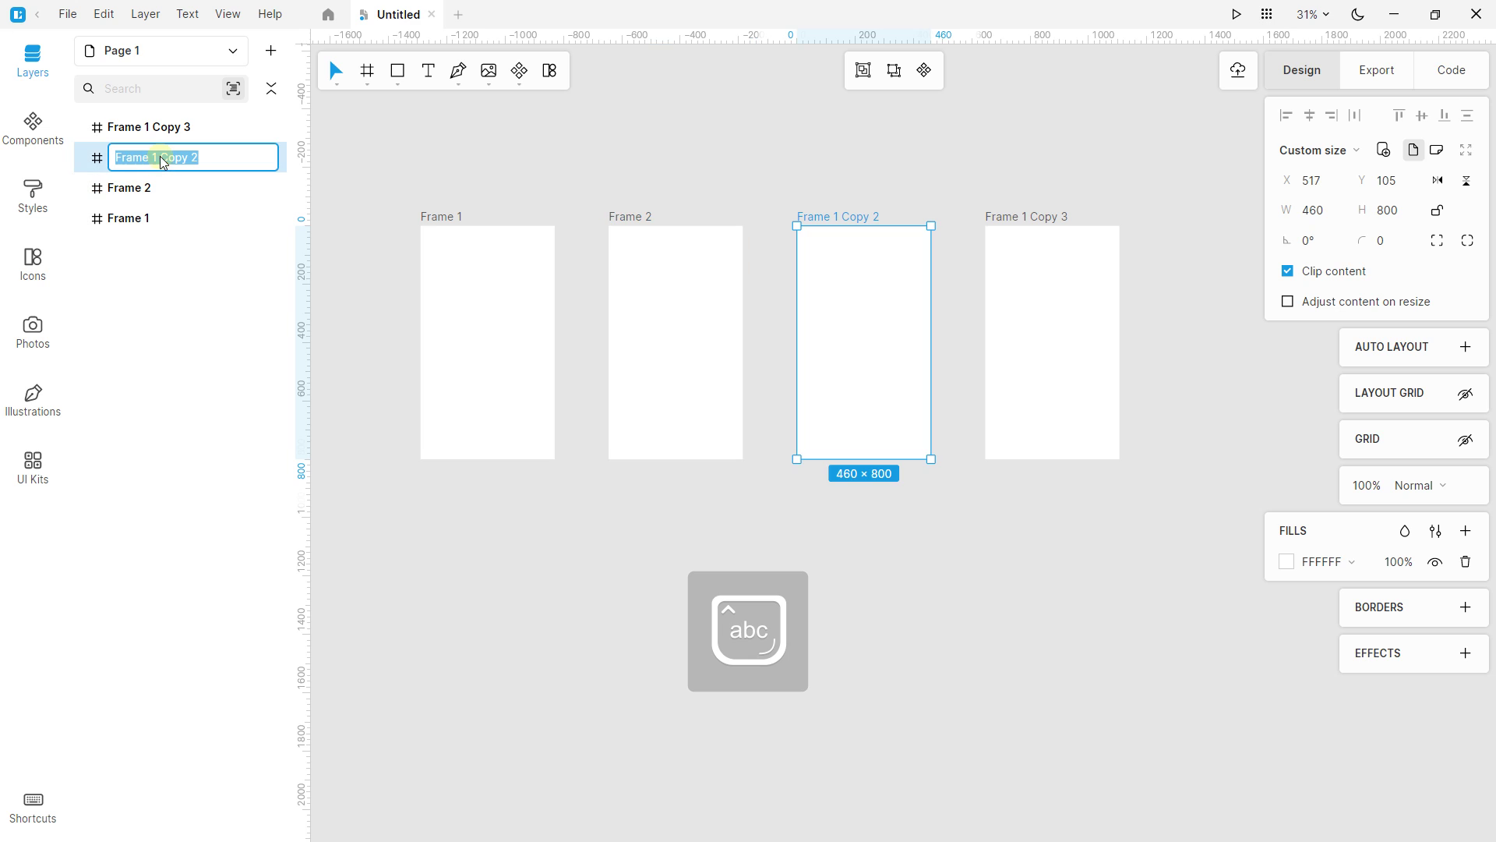
{"action": "type", "text": "Frame 3"}
{"action": "key", "text": "Return"}
{"action": "left_click", "coordinate": [167, 139]}
{"action": "double_click", "coordinate": [166, 137]}
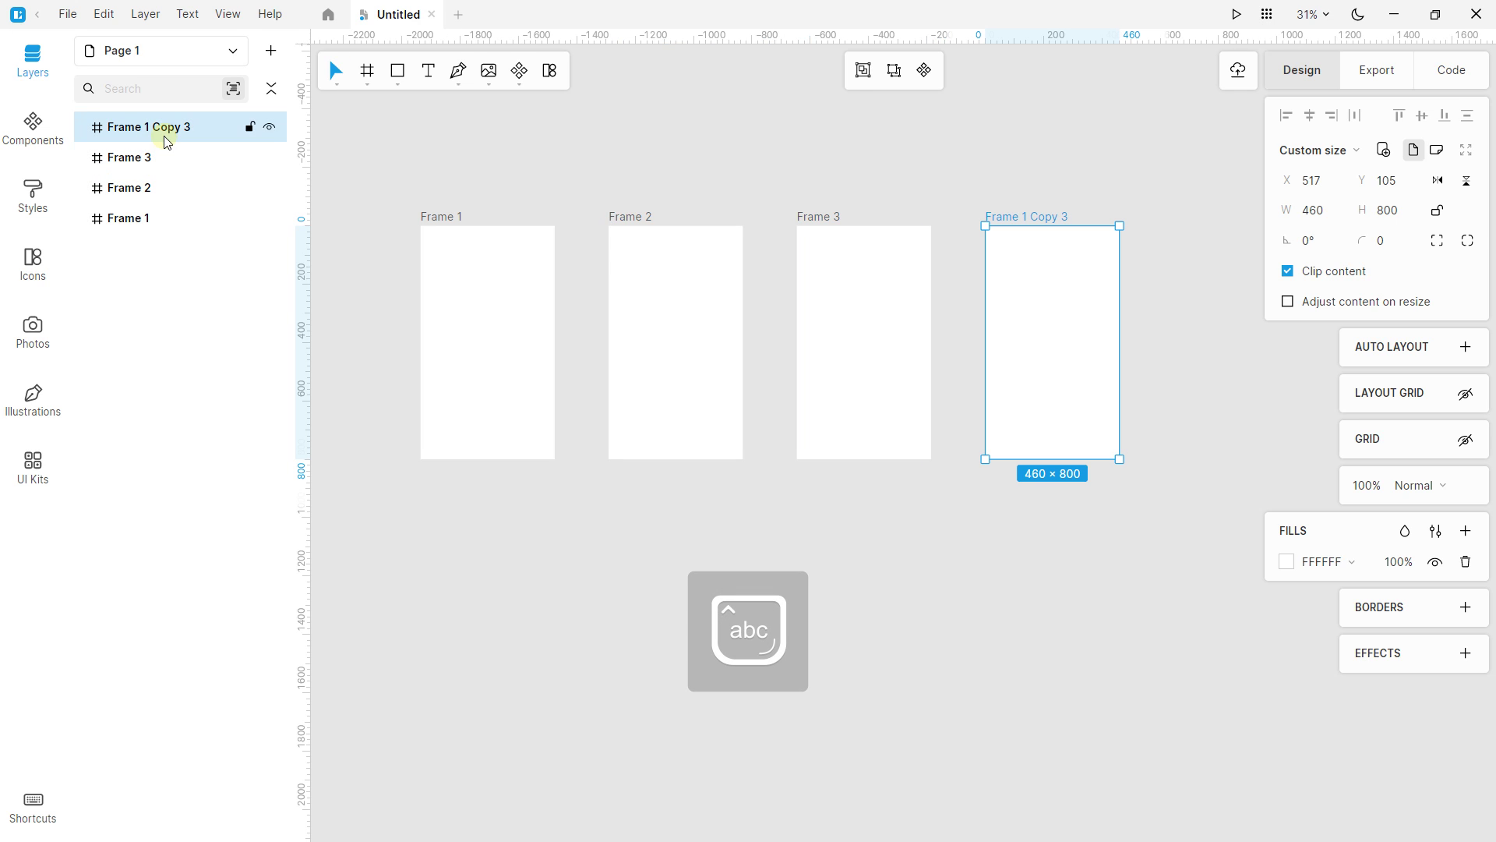
{"action": "type", "text": "Frame 4"}
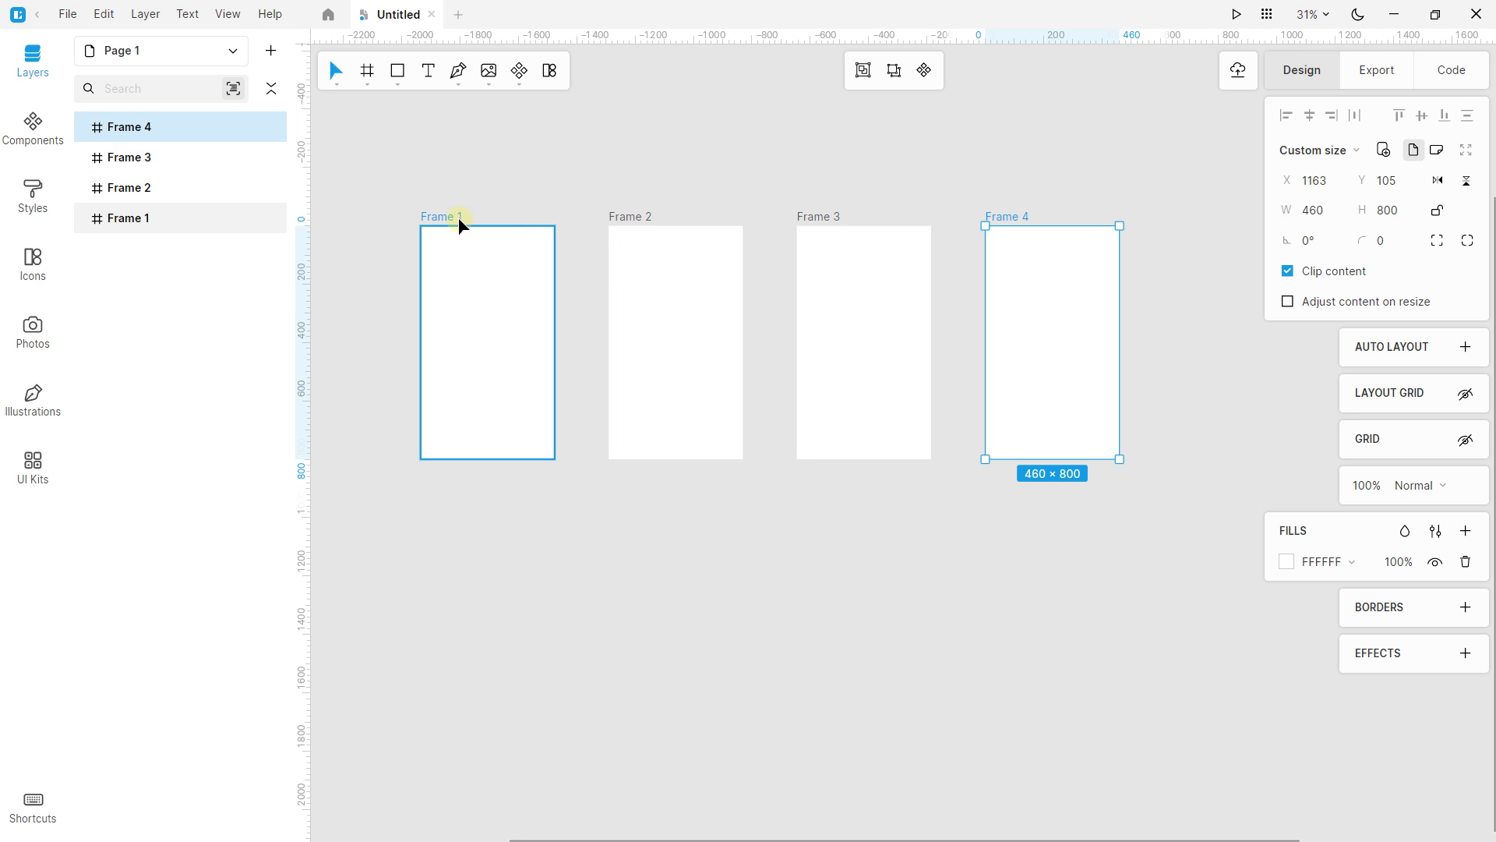
{"action": "left_click", "coordinate": [593, 148]}
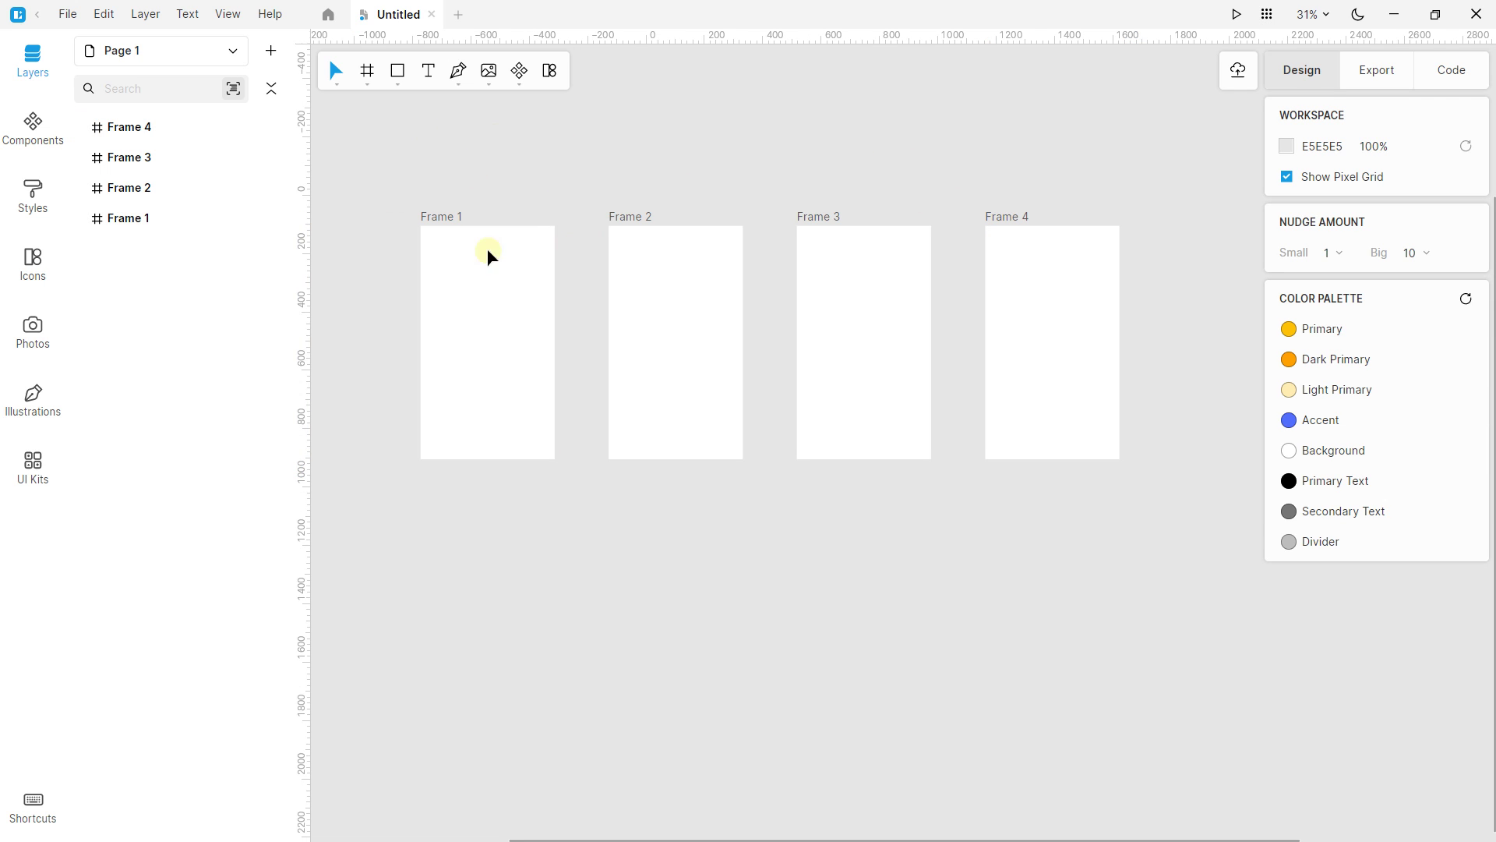
{"action": "left_click_drag", "start_coordinate": [358, 171], "coordinate": [583, 575]}
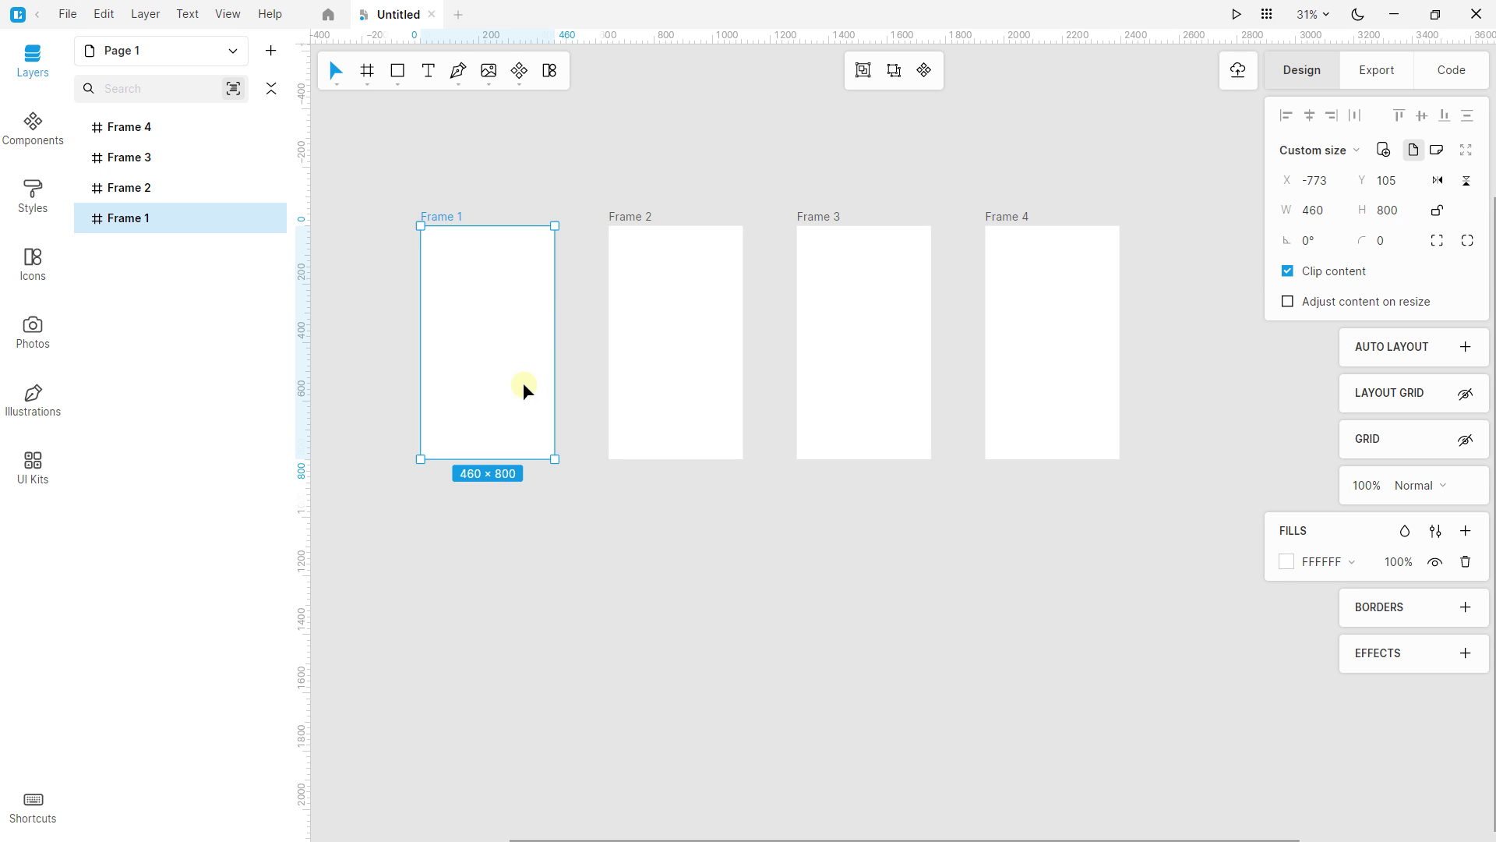
{"action": "left_click", "coordinate": [527, 150]}
{"action": "left_click_drag", "start_coordinate": [353, 132], "coordinate": [1196, 615]}
{"action": "scroll", "coordinate": [1113, 371], "scroll_direction": "right", "scroll_amount": 3}
{"action": "scroll", "coordinate": [1113, 371], "scroll_direction": "up", "scroll_amount": 2}
{"action": "scroll", "coordinate": [989, 558], "scroll_direction": "down", "scroll_amount": 4}
{"action": "scroll", "coordinate": [989, 558], "scroll_direction": "left", "scroll_amount": 2}
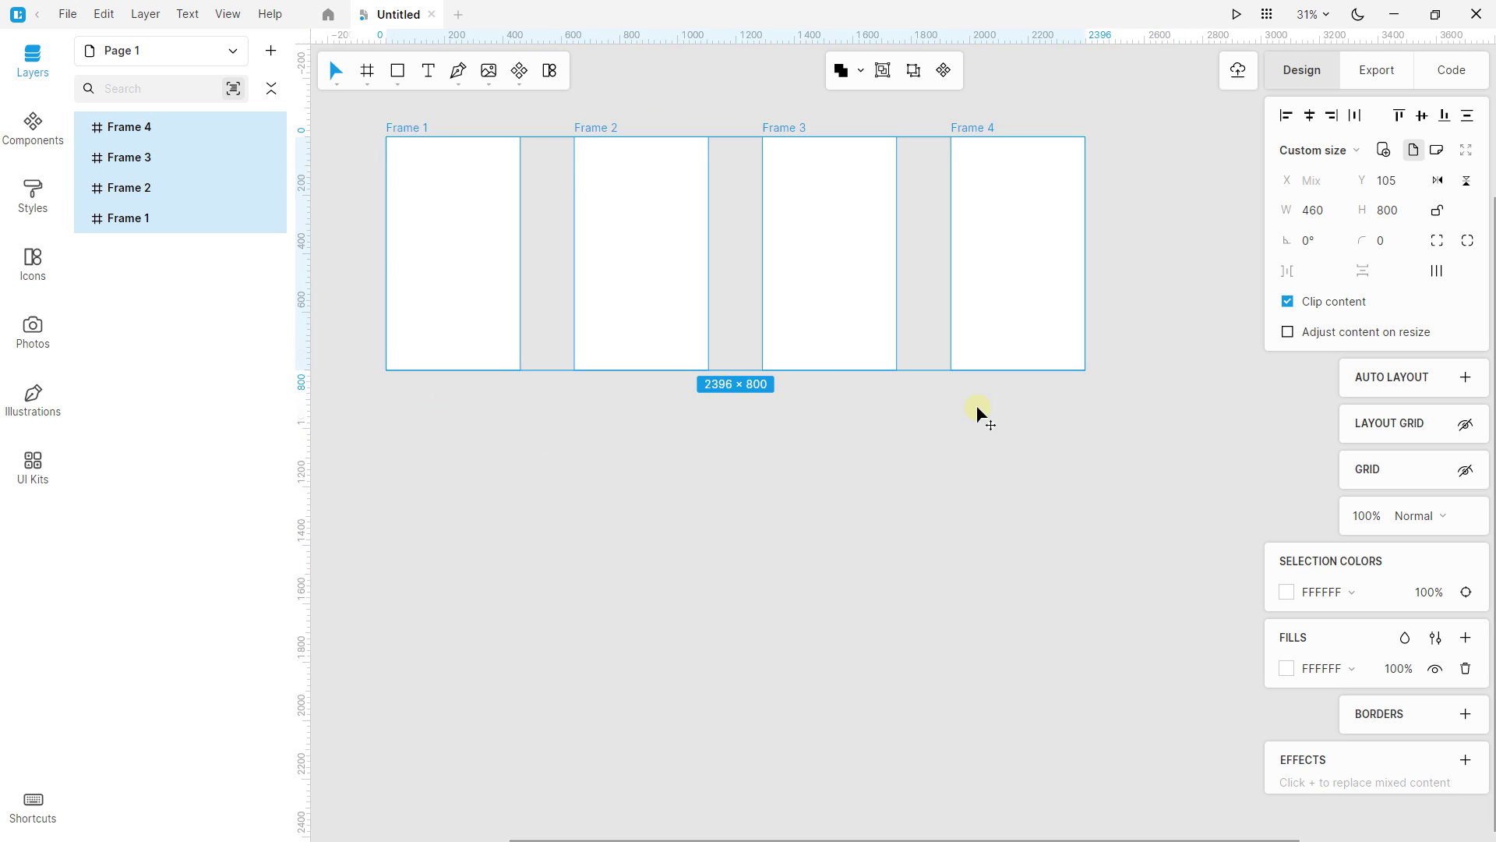
{"action": "scroll", "coordinate": [976, 415], "scroll_direction": "left", "scroll_amount": 1}
{"action": "scroll", "coordinate": [975, 415], "scroll_direction": "up", "scroll_amount": 1}
{"action": "scroll", "coordinate": [998, 359], "scroll_direction": "up", "scroll_amount": 3}
{"action": "scroll", "coordinate": [997, 359], "scroll_direction": "right", "scroll_amount": 3}
{"action": "scroll", "coordinate": [1043, 347], "scroll_direction": "left", "scroll_amount": 1}
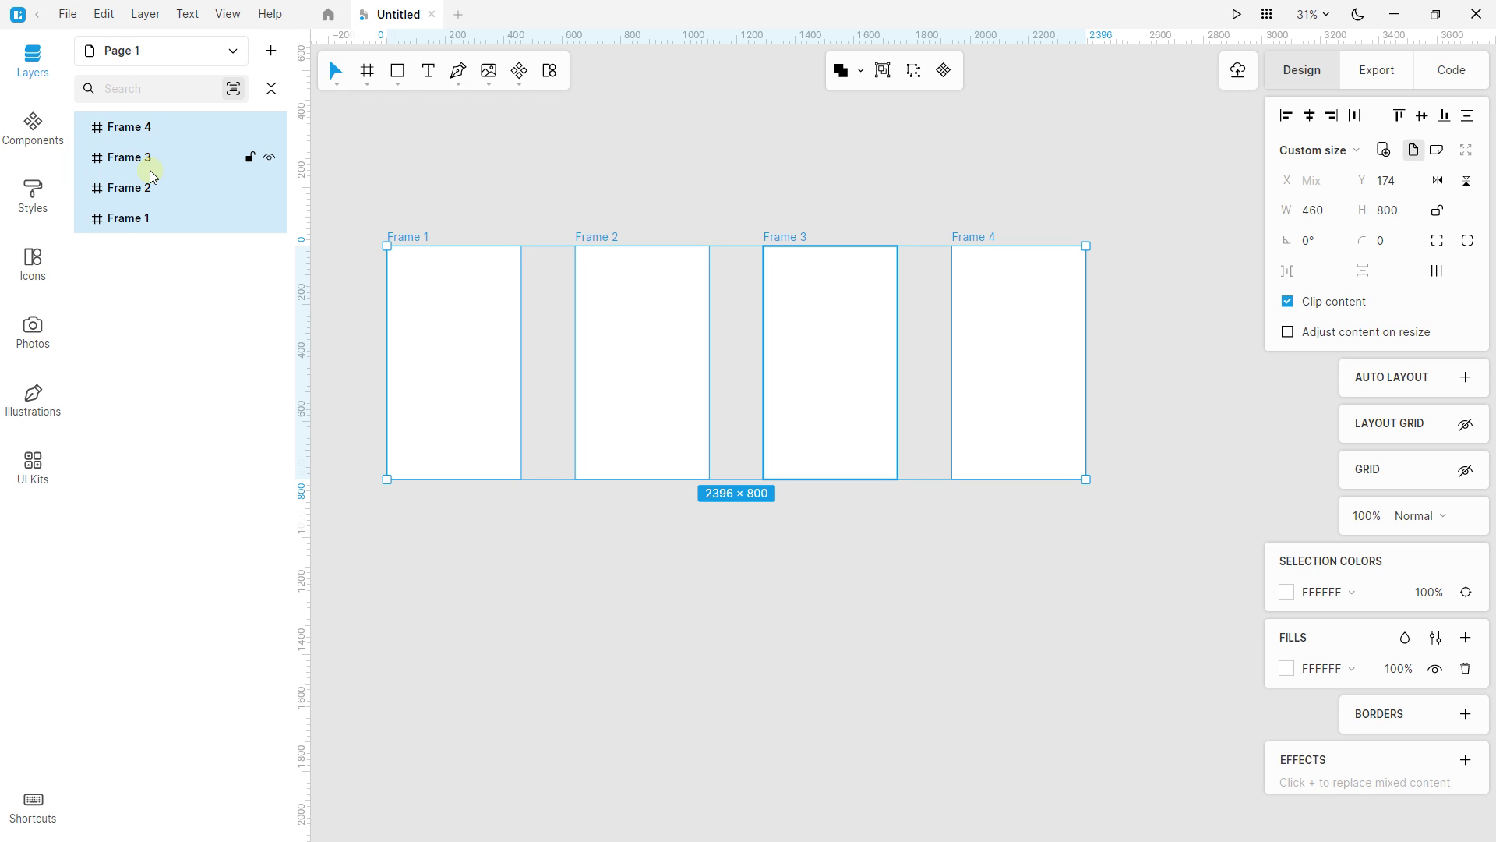
{"action": "left_click", "coordinate": [470, 175]}
{"action": "left_click", "coordinate": [592, 237]}
{"action": "scroll", "coordinate": [648, 250], "scroll_direction": "down", "scroll_amount": 2, "text": "ctrl"}
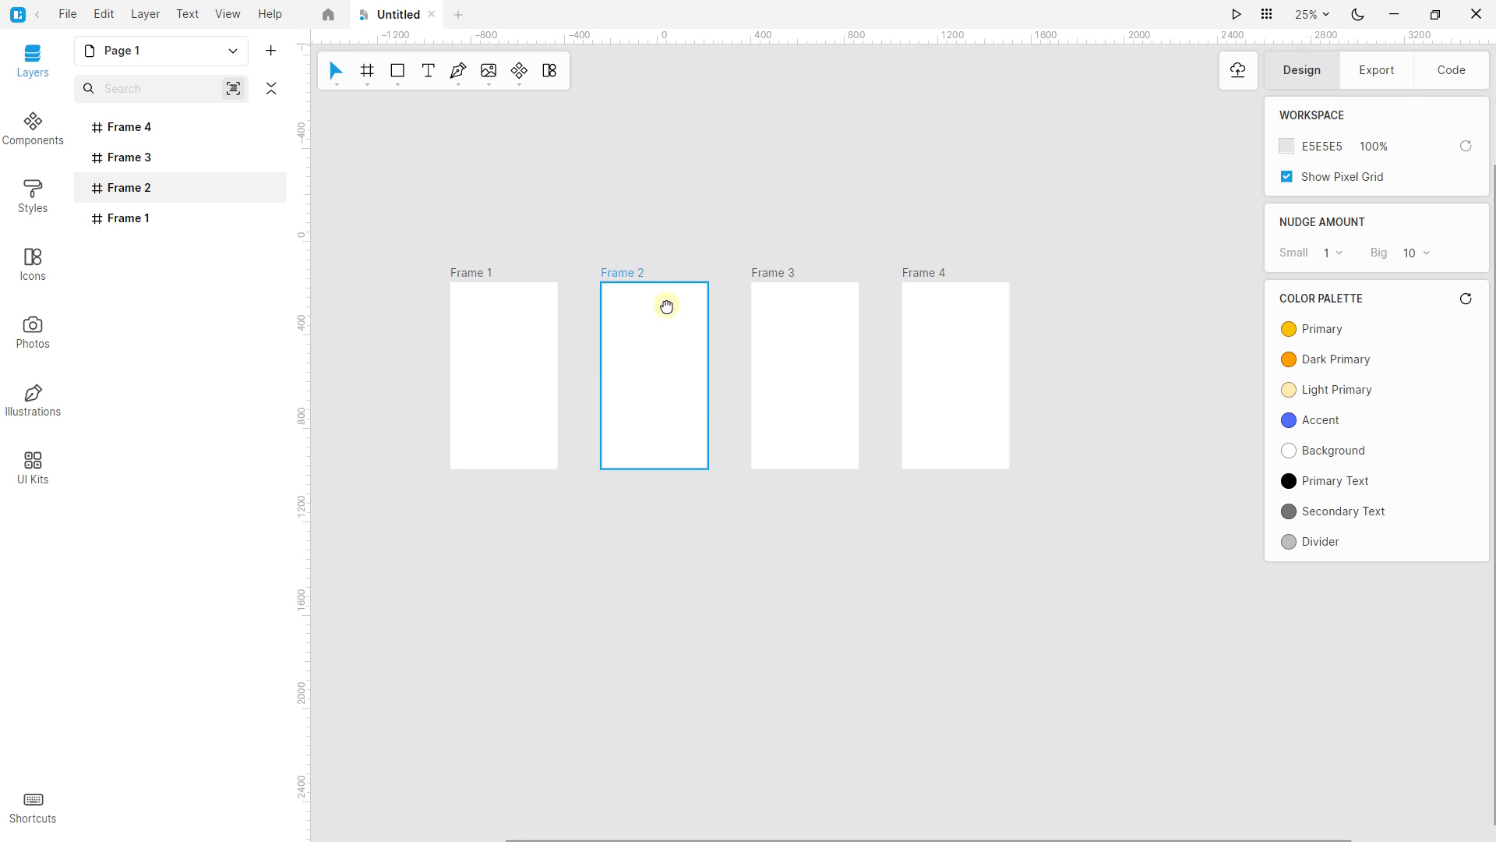
{"action": "scroll", "coordinate": [616, 276], "scroll_direction": "up", "scroll_amount": 1}
{"action": "left_click", "coordinate": [559, 244]}
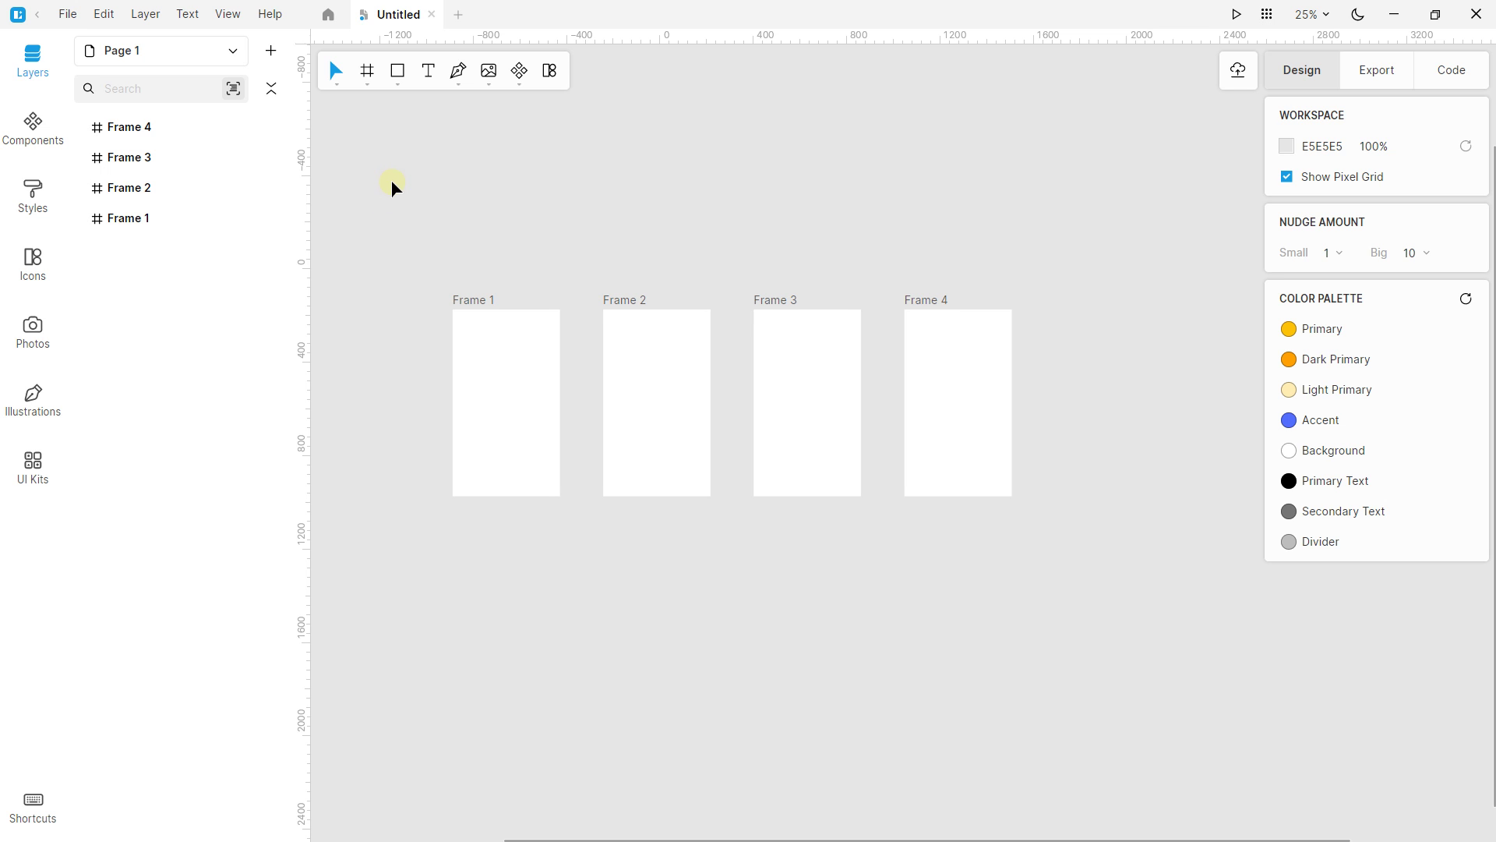
Step: Marquee-select Frames 1–4 and delete them all
{"action": "left_click_drag", "start_coordinate": [391, 200], "coordinate": [416, 259]}
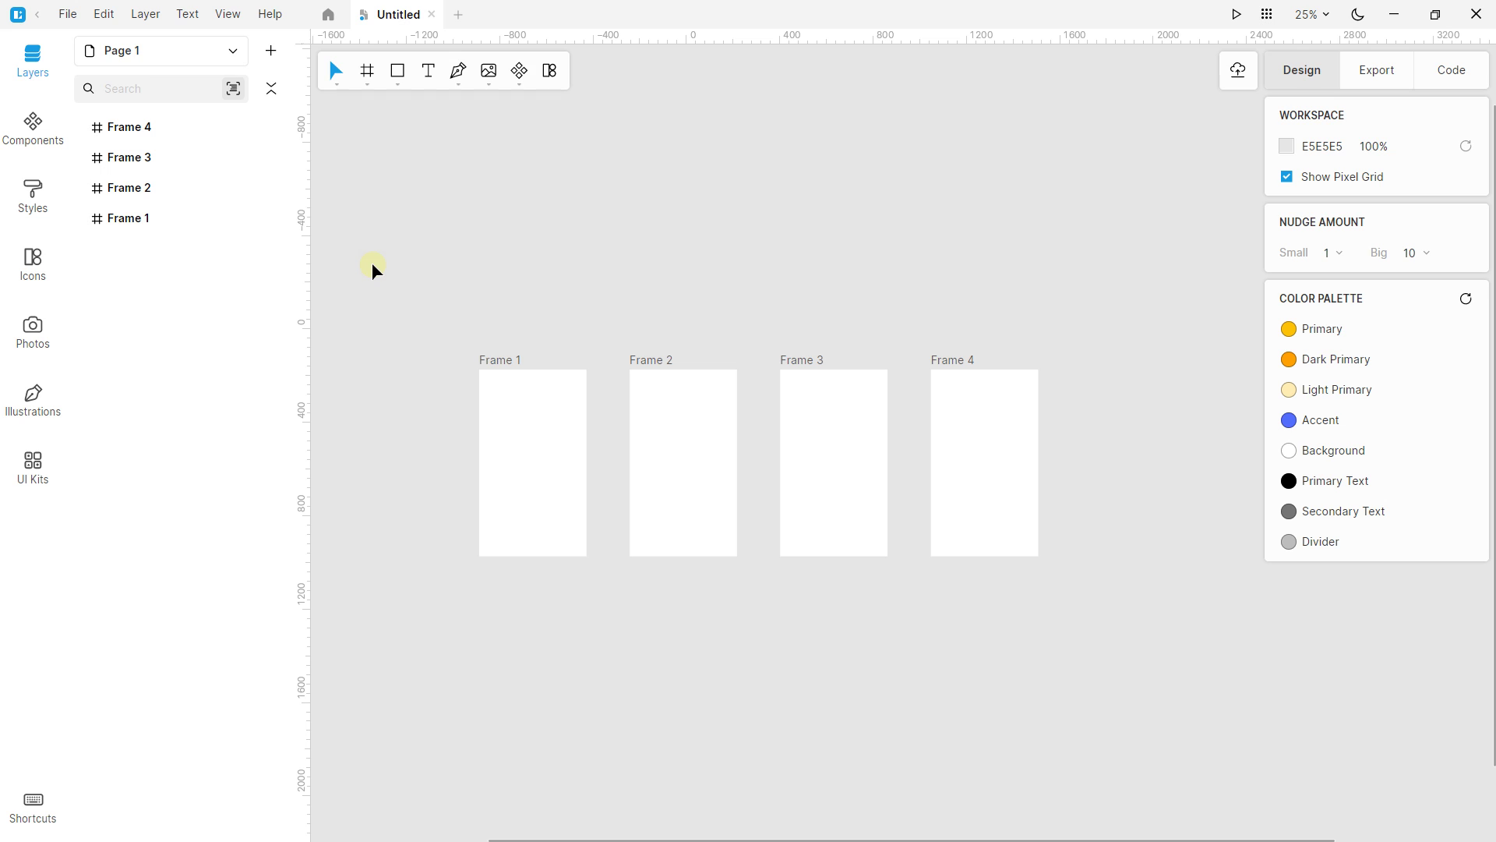
{"action": "left_click_drag", "start_coordinate": [372, 274], "coordinate": [1139, 661]}
{"action": "key", "text": "Delete"}
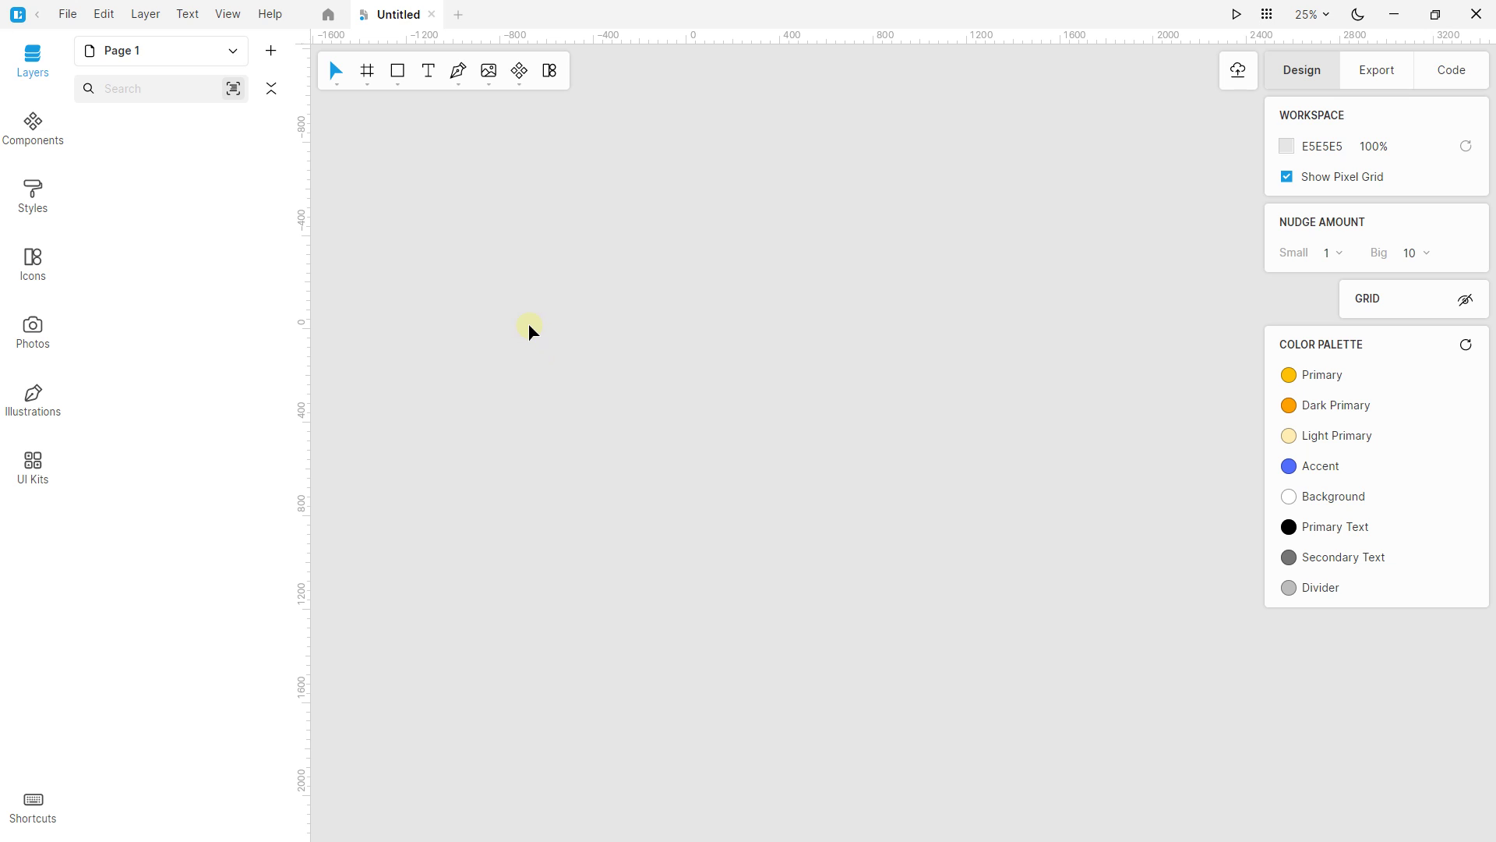